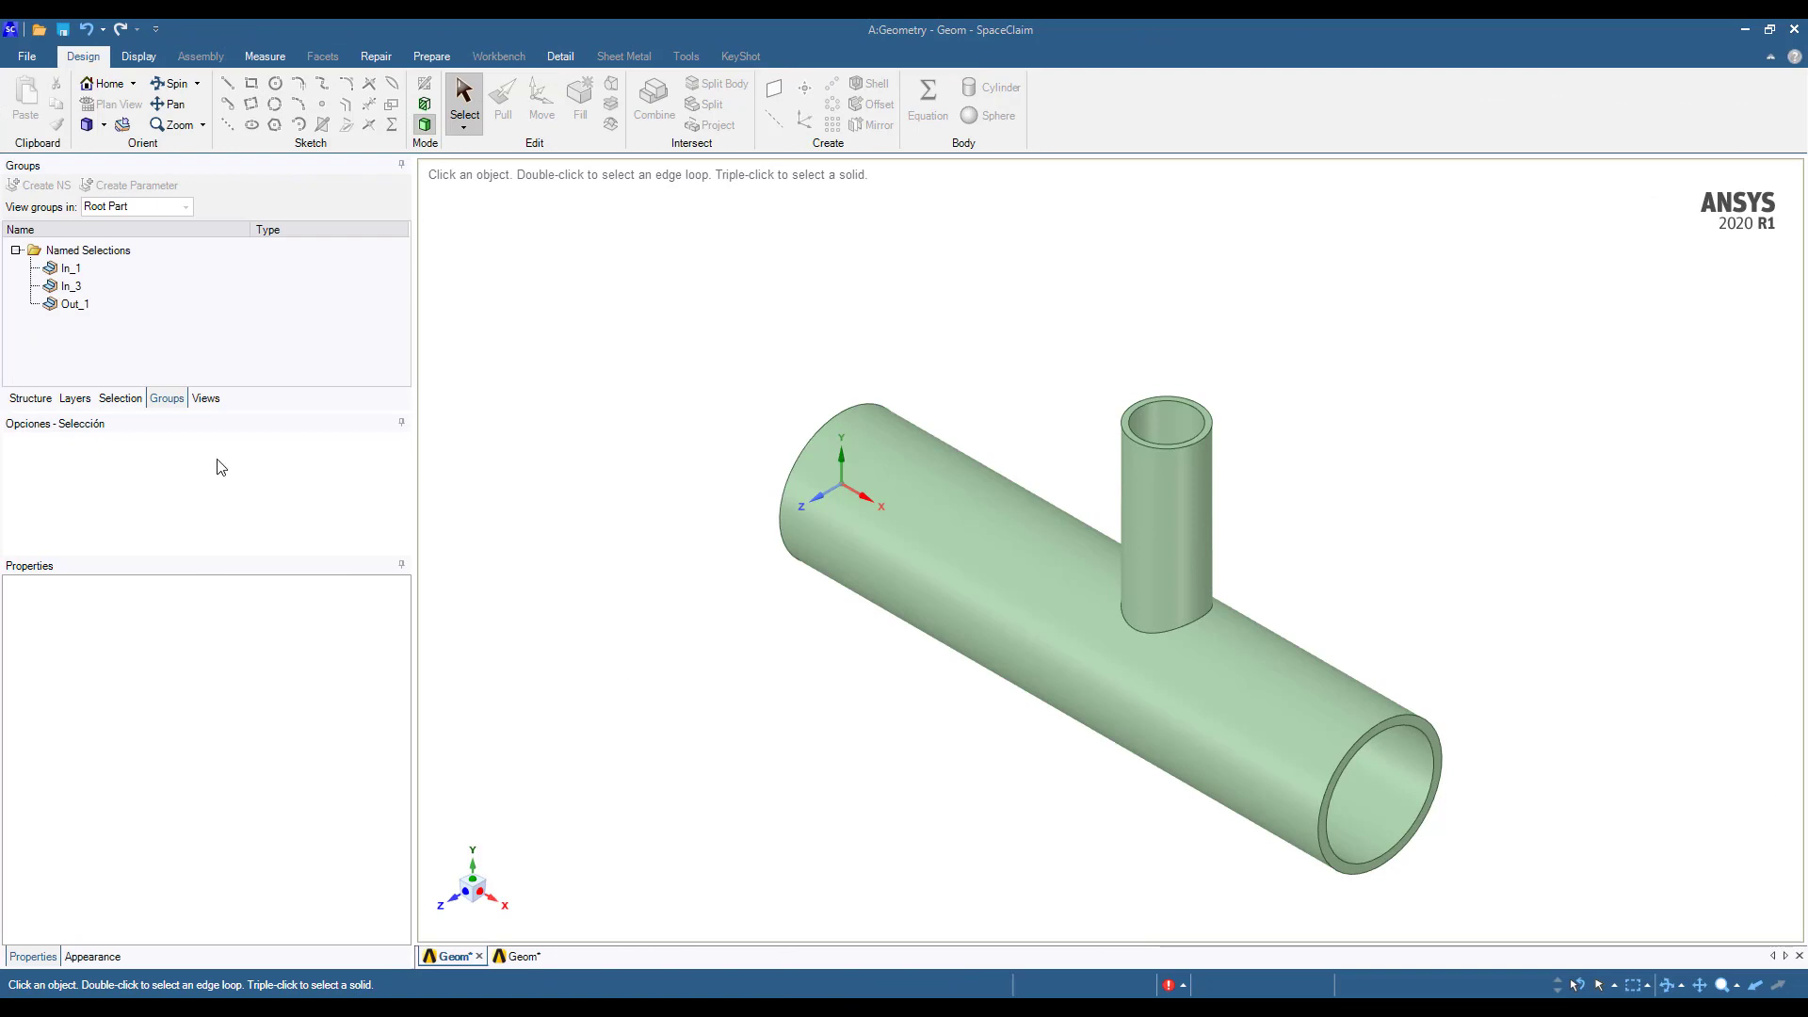
# Step: Check which pipe end faces belong to the named selections In_1, In_3 and Out_1
pyautogui.click(72, 269)
pyautogui.click(76, 273)
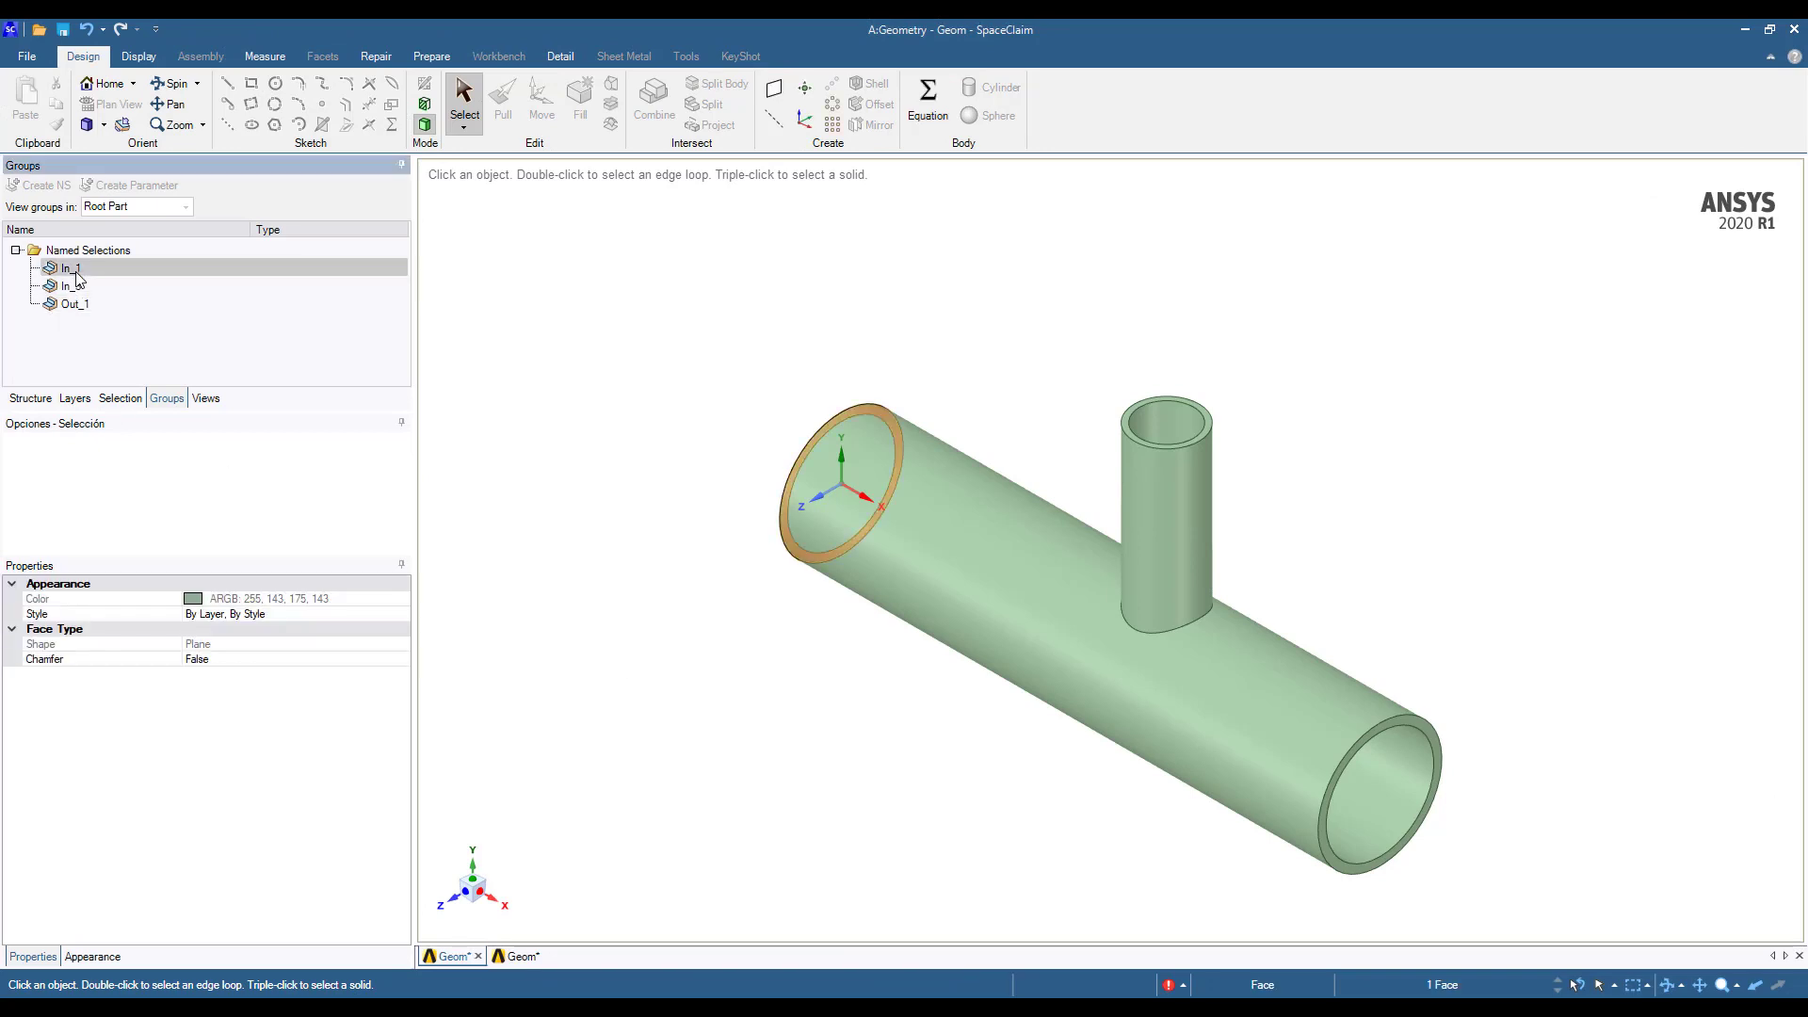
pyautogui.click(79, 289)
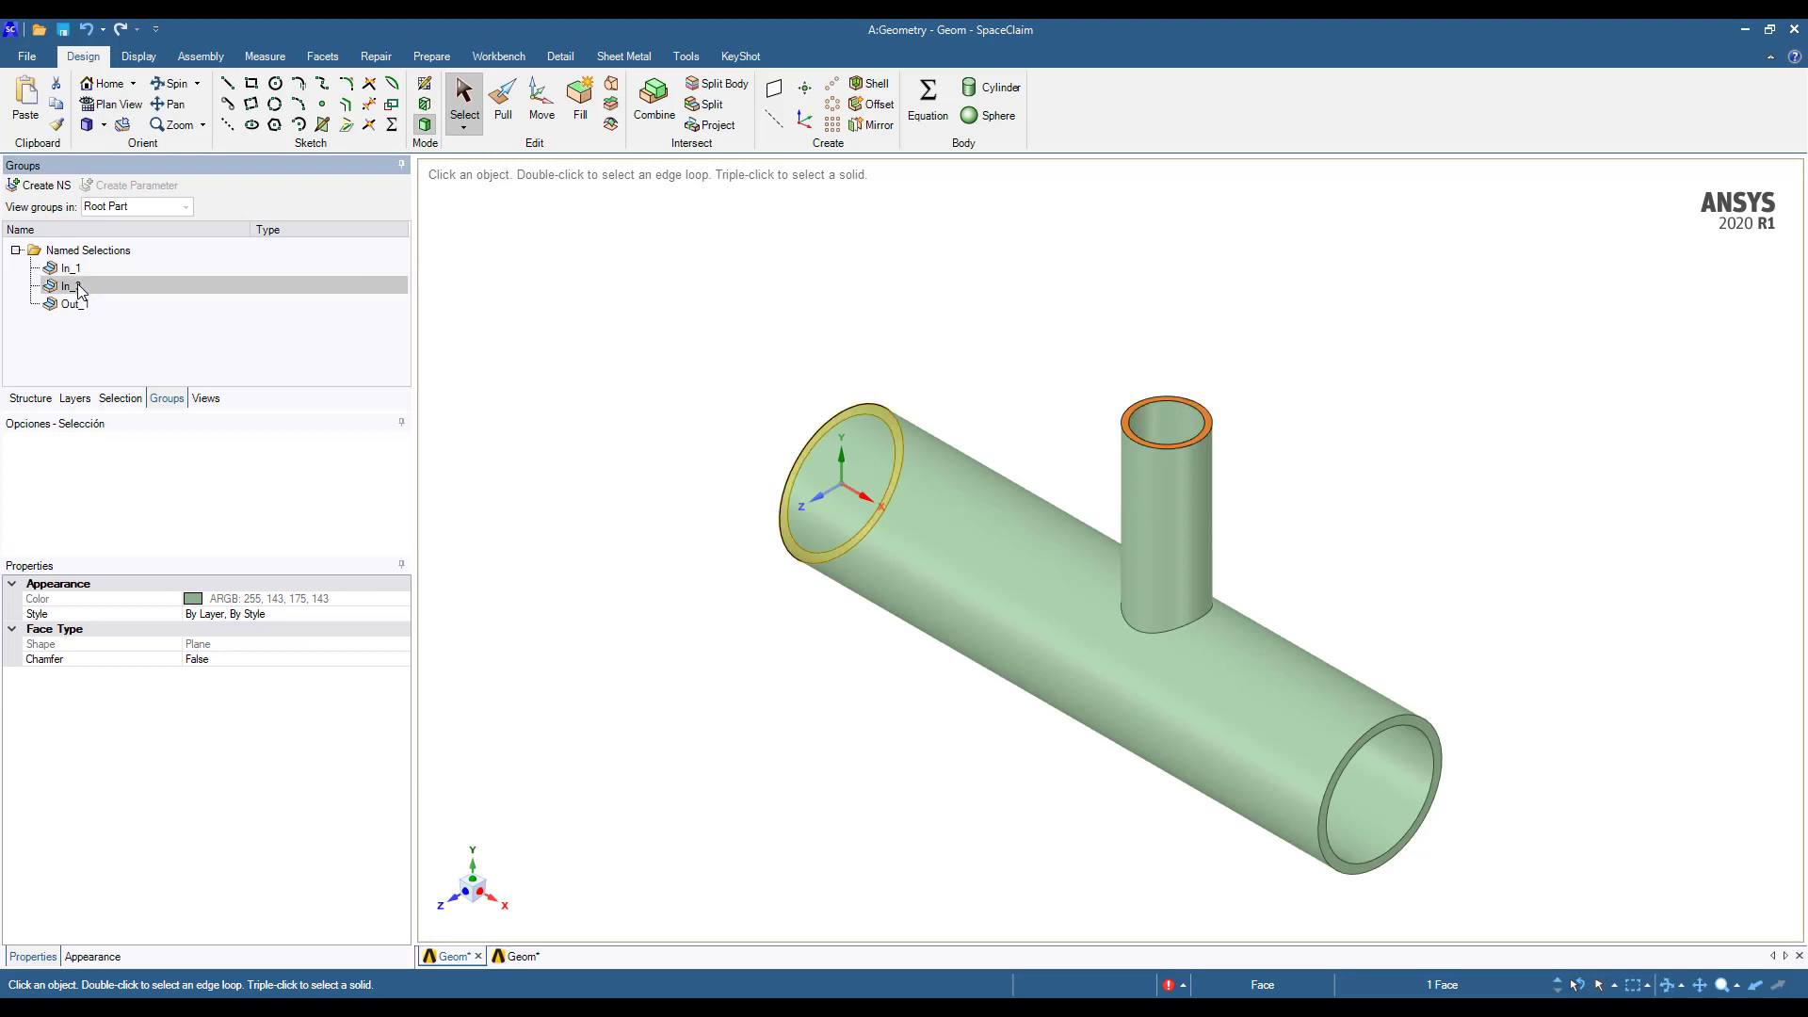
pyautogui.click(86, 310)
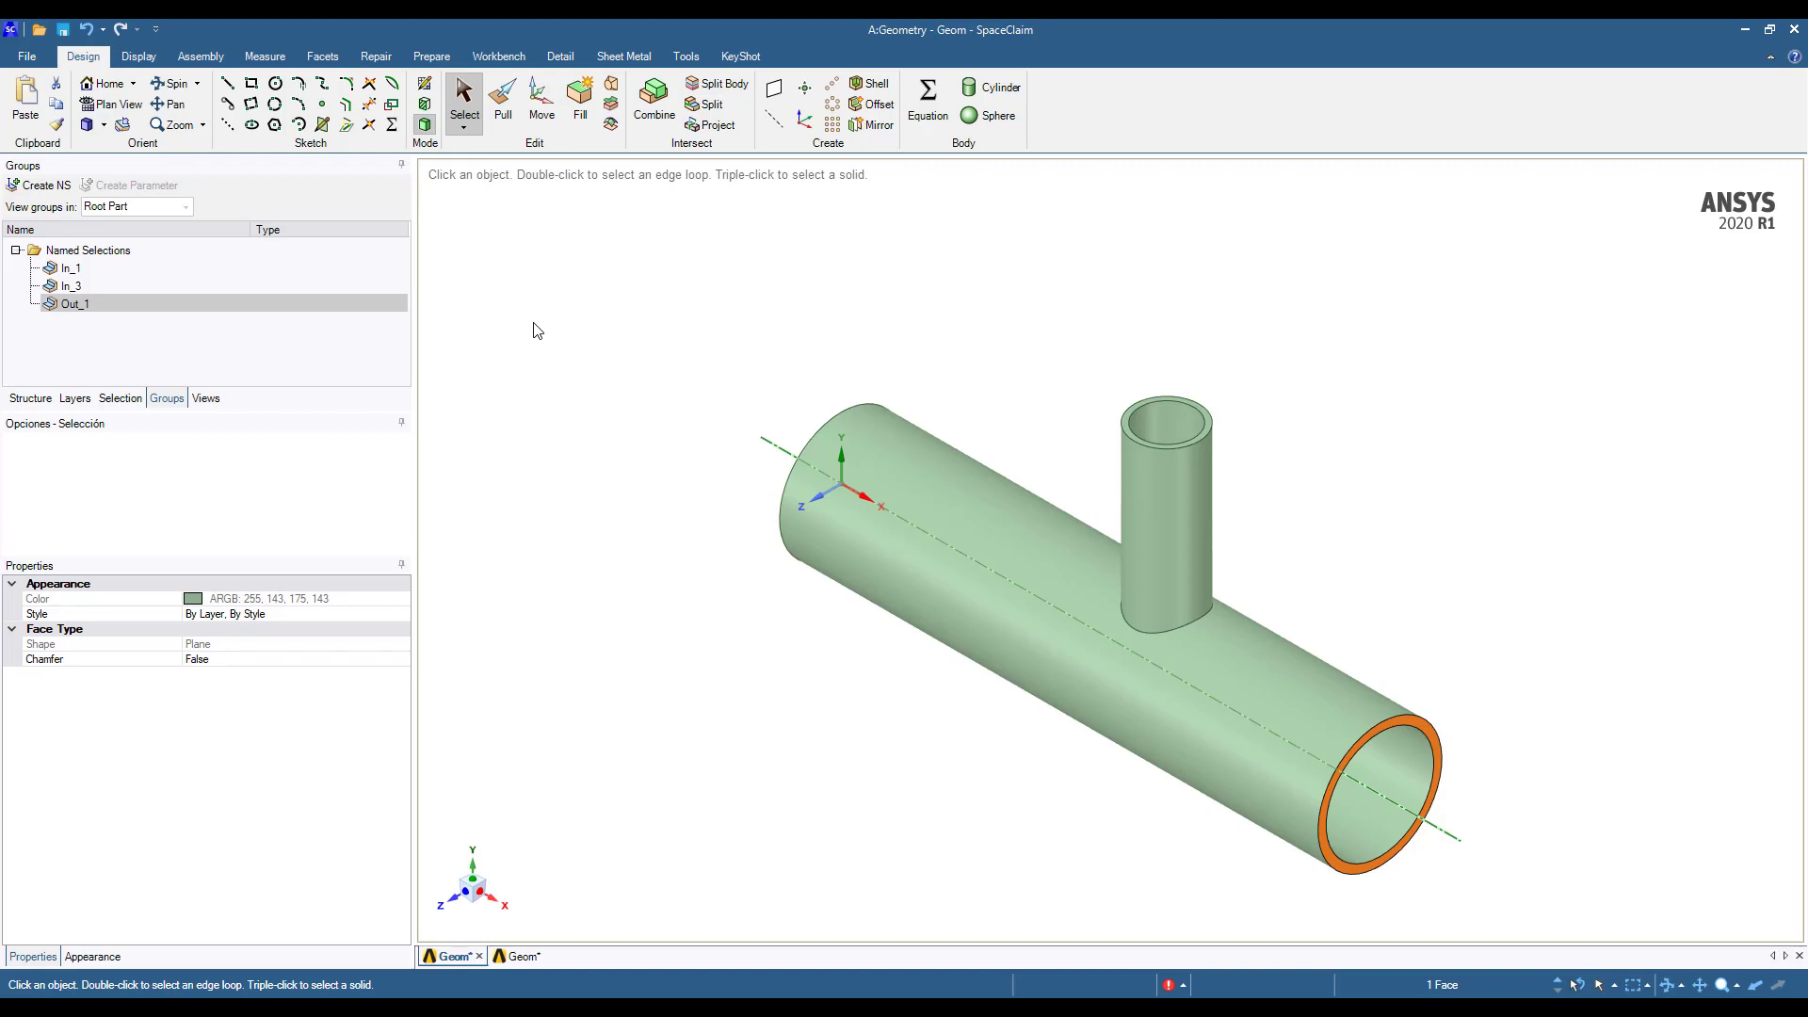
# Step: Switch to Workbench, add a Fluent (with Fluent Meshing) system beside Geometry, and link the Geometry cell to its Mesh cell
pyautogui.click(1058, 947)
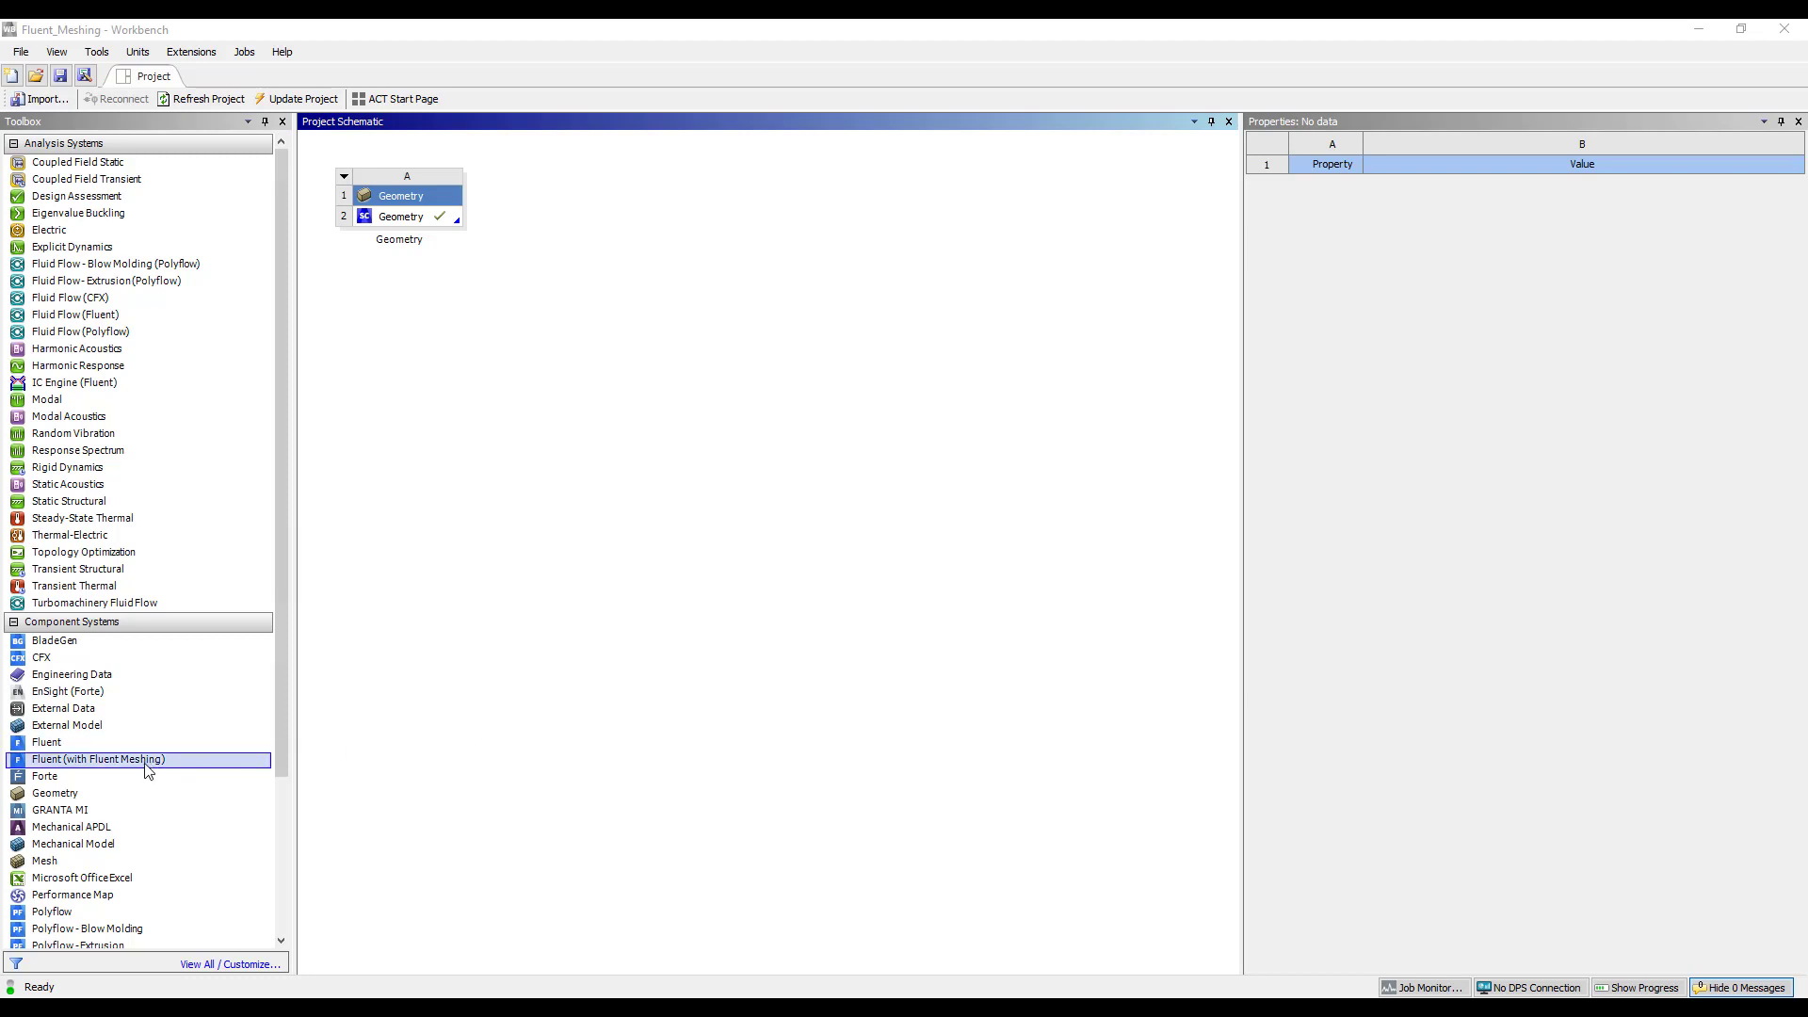
pyautogui.moveTo(101, 767); pyautogui.dragTo(595, 252)
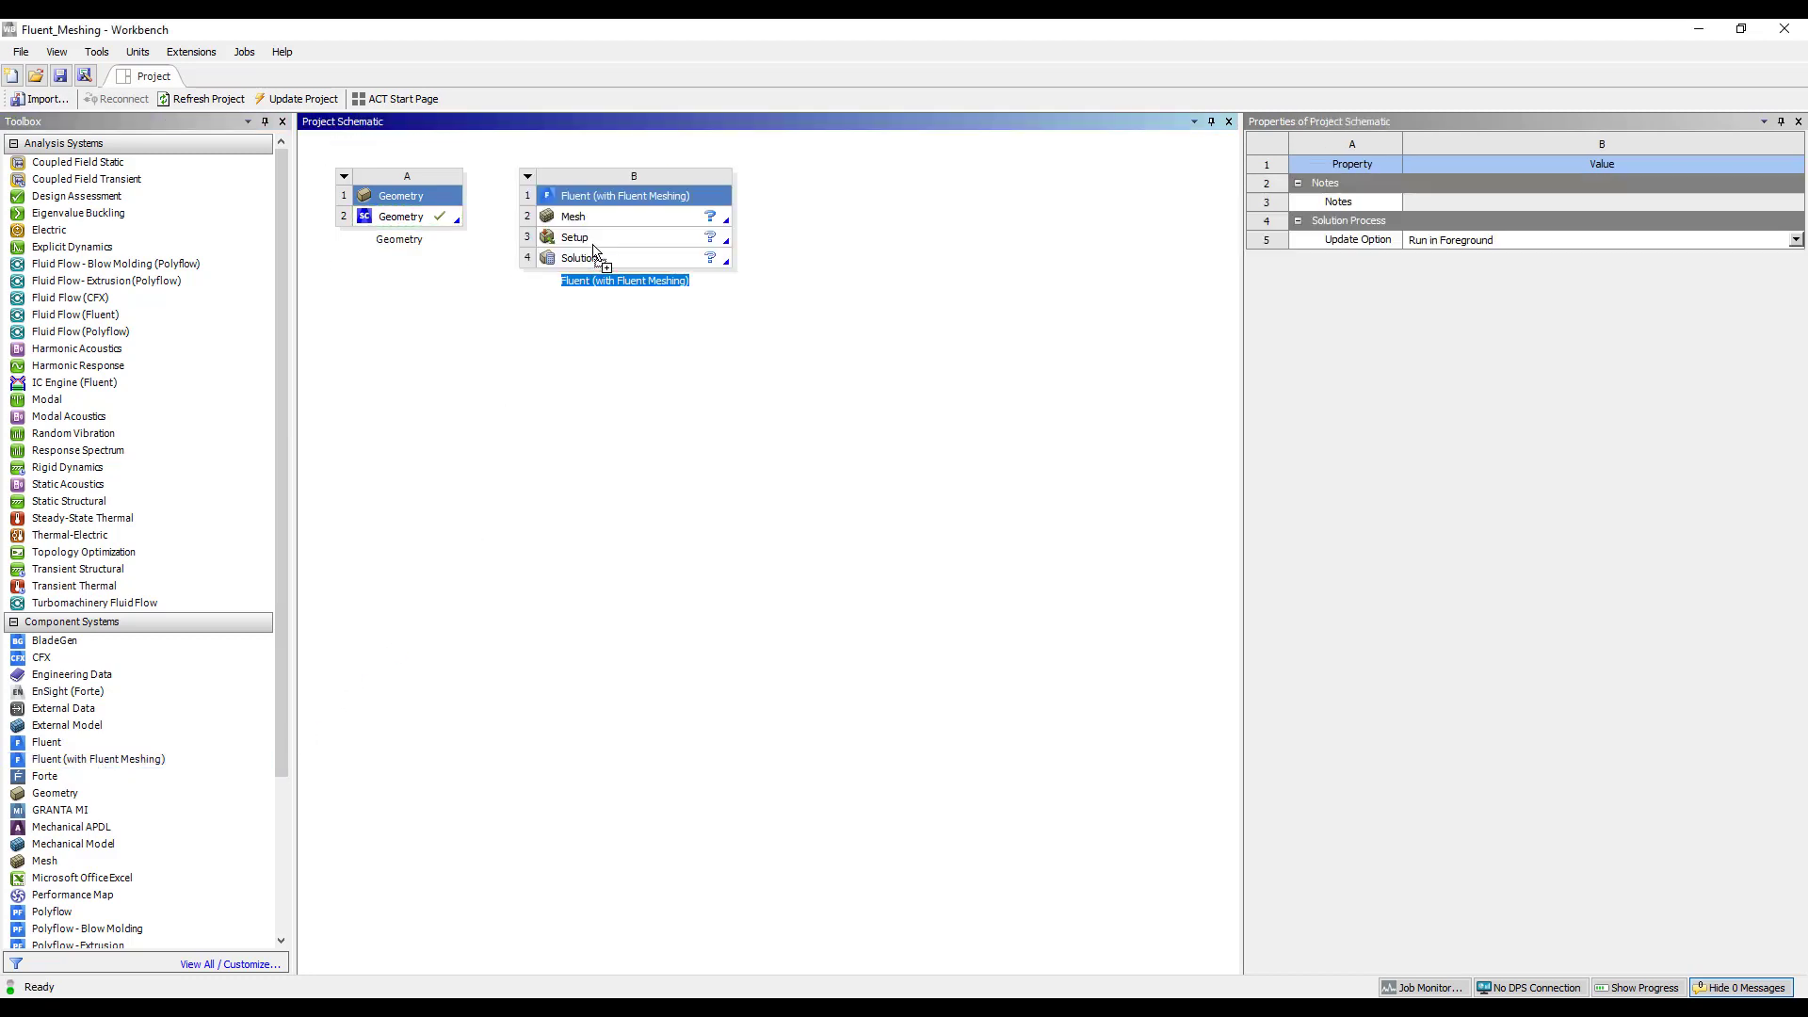
pyautogui.click(633, 395)
pyautogui.moveTo(444, 223); pyautogui.dragTo(576, 224)
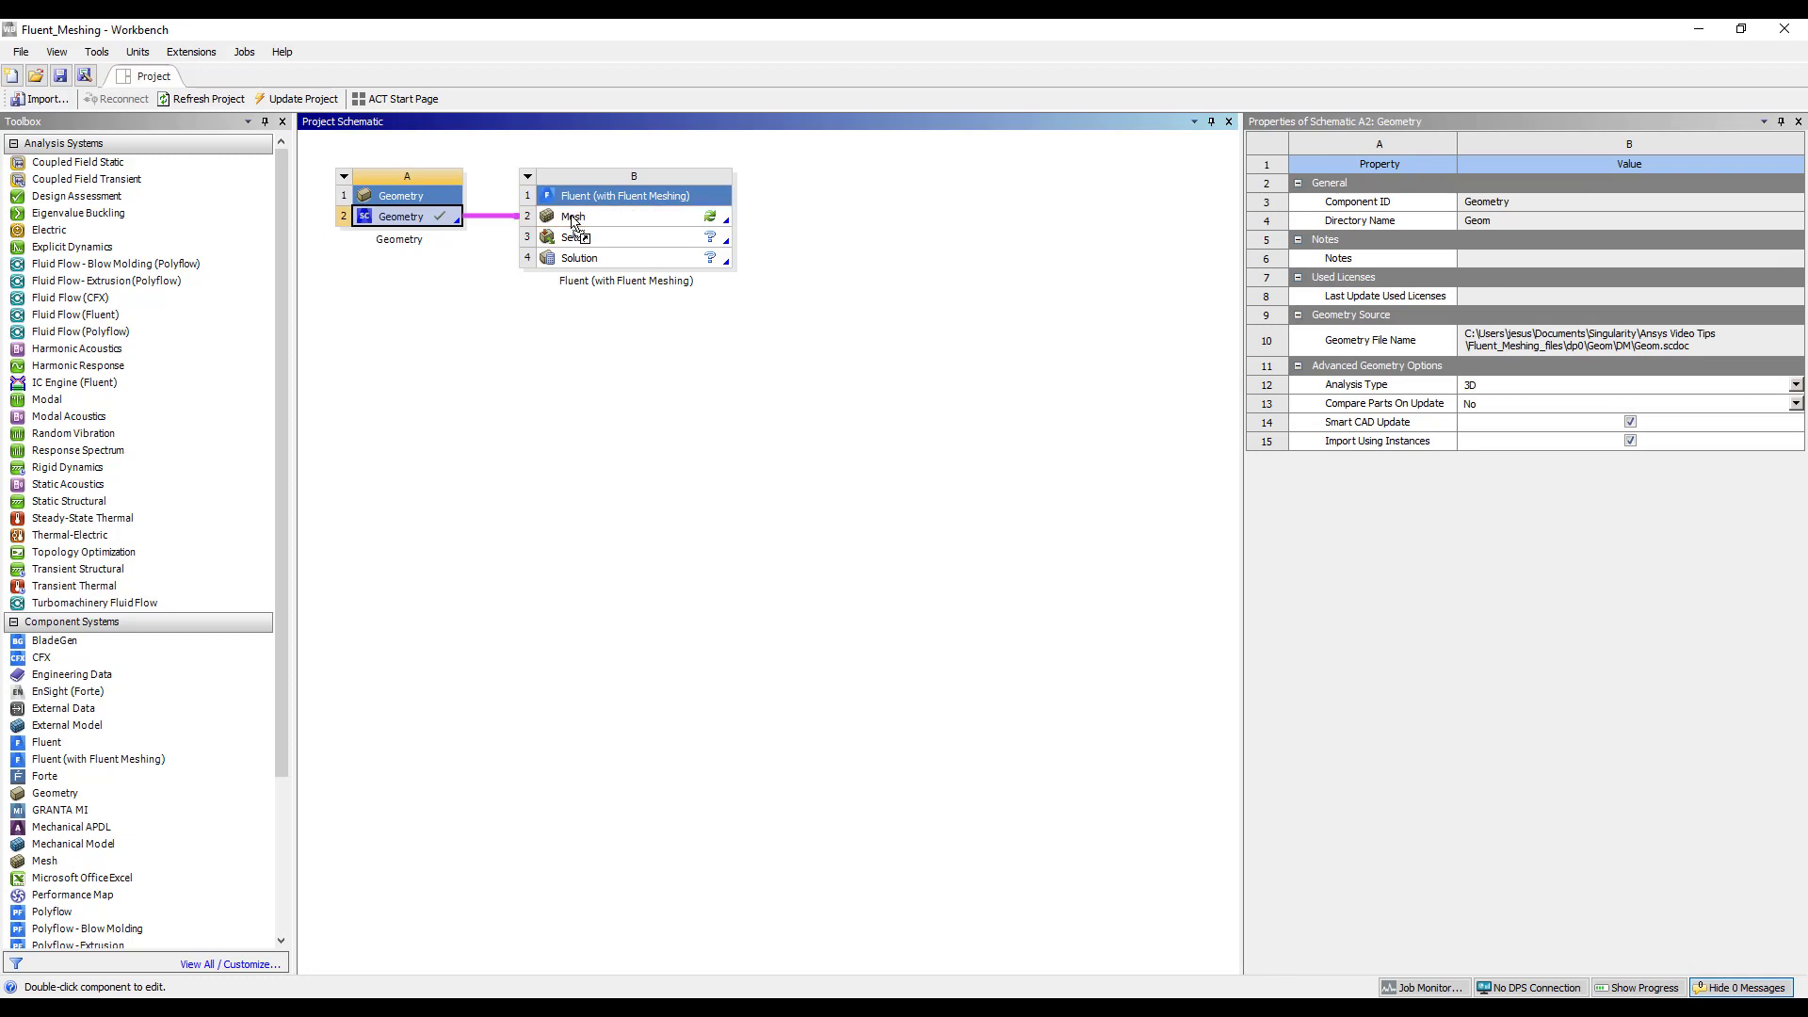
pyautogui.click(467, 316)
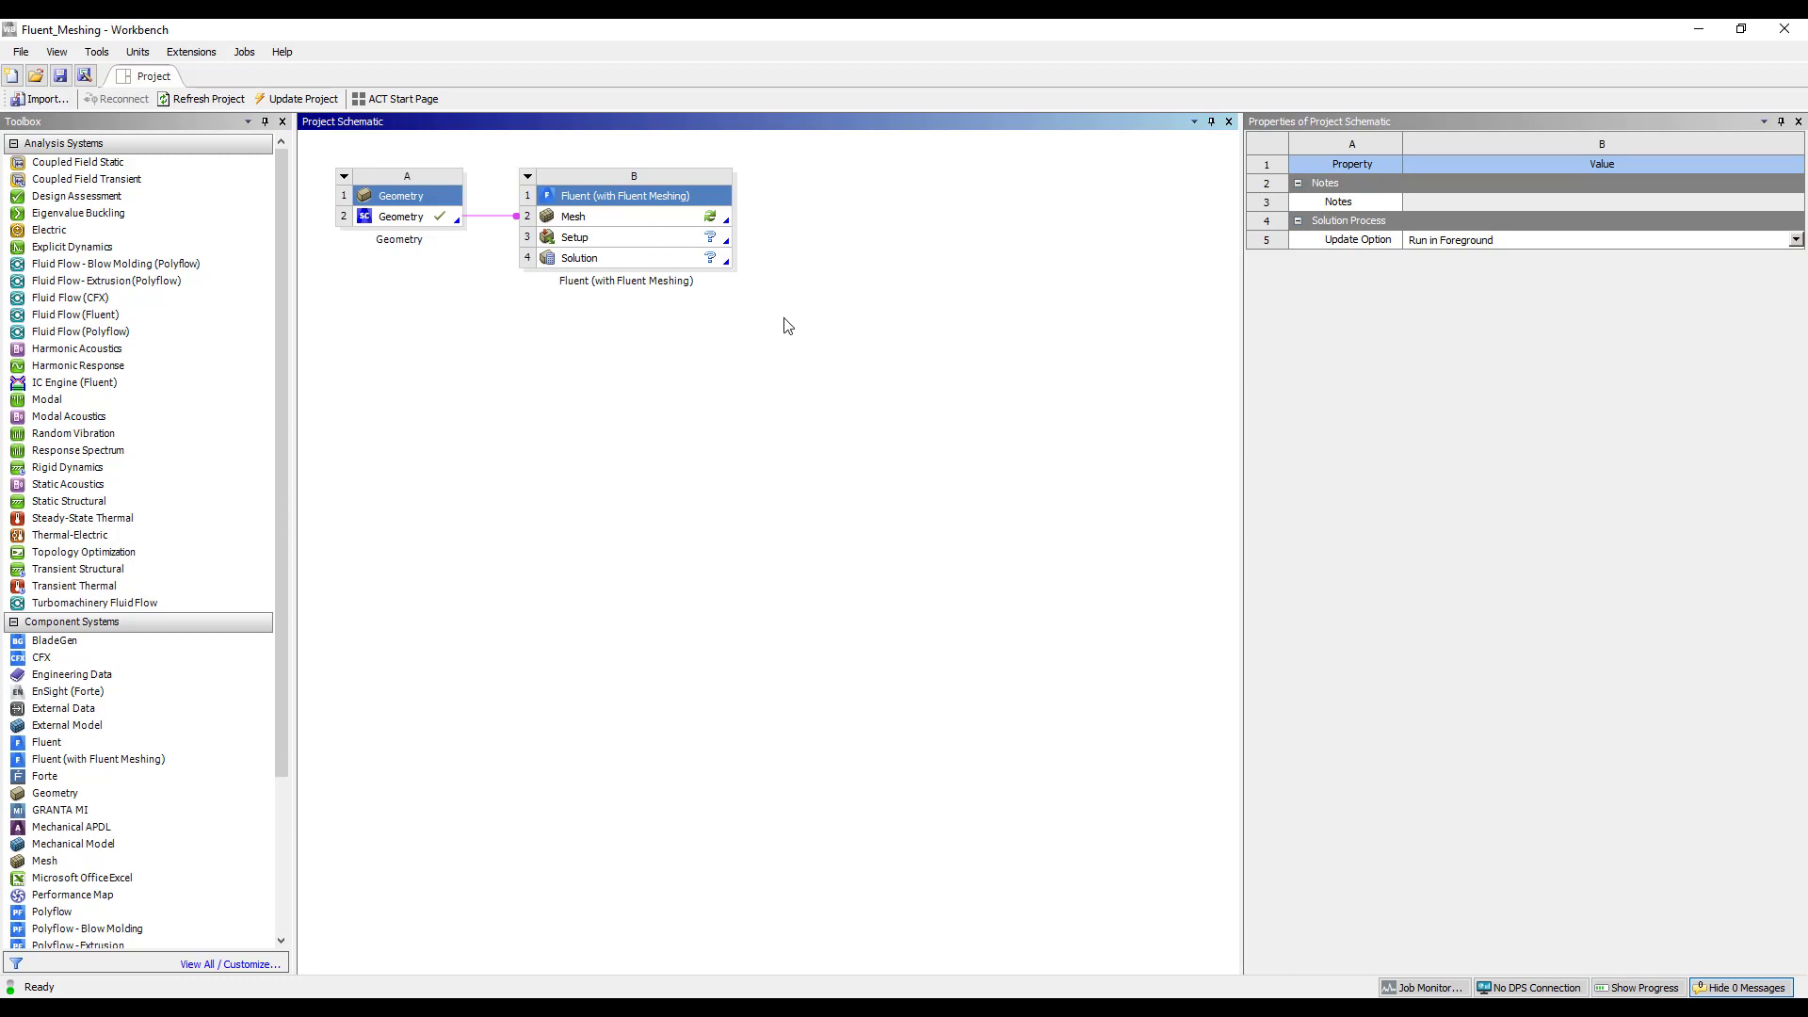
# Step: Launch Fluent from the Mesh cell with double precision, 12 meshing processes and 12 solver processes
pyautogui.doubleClick(670, 226)
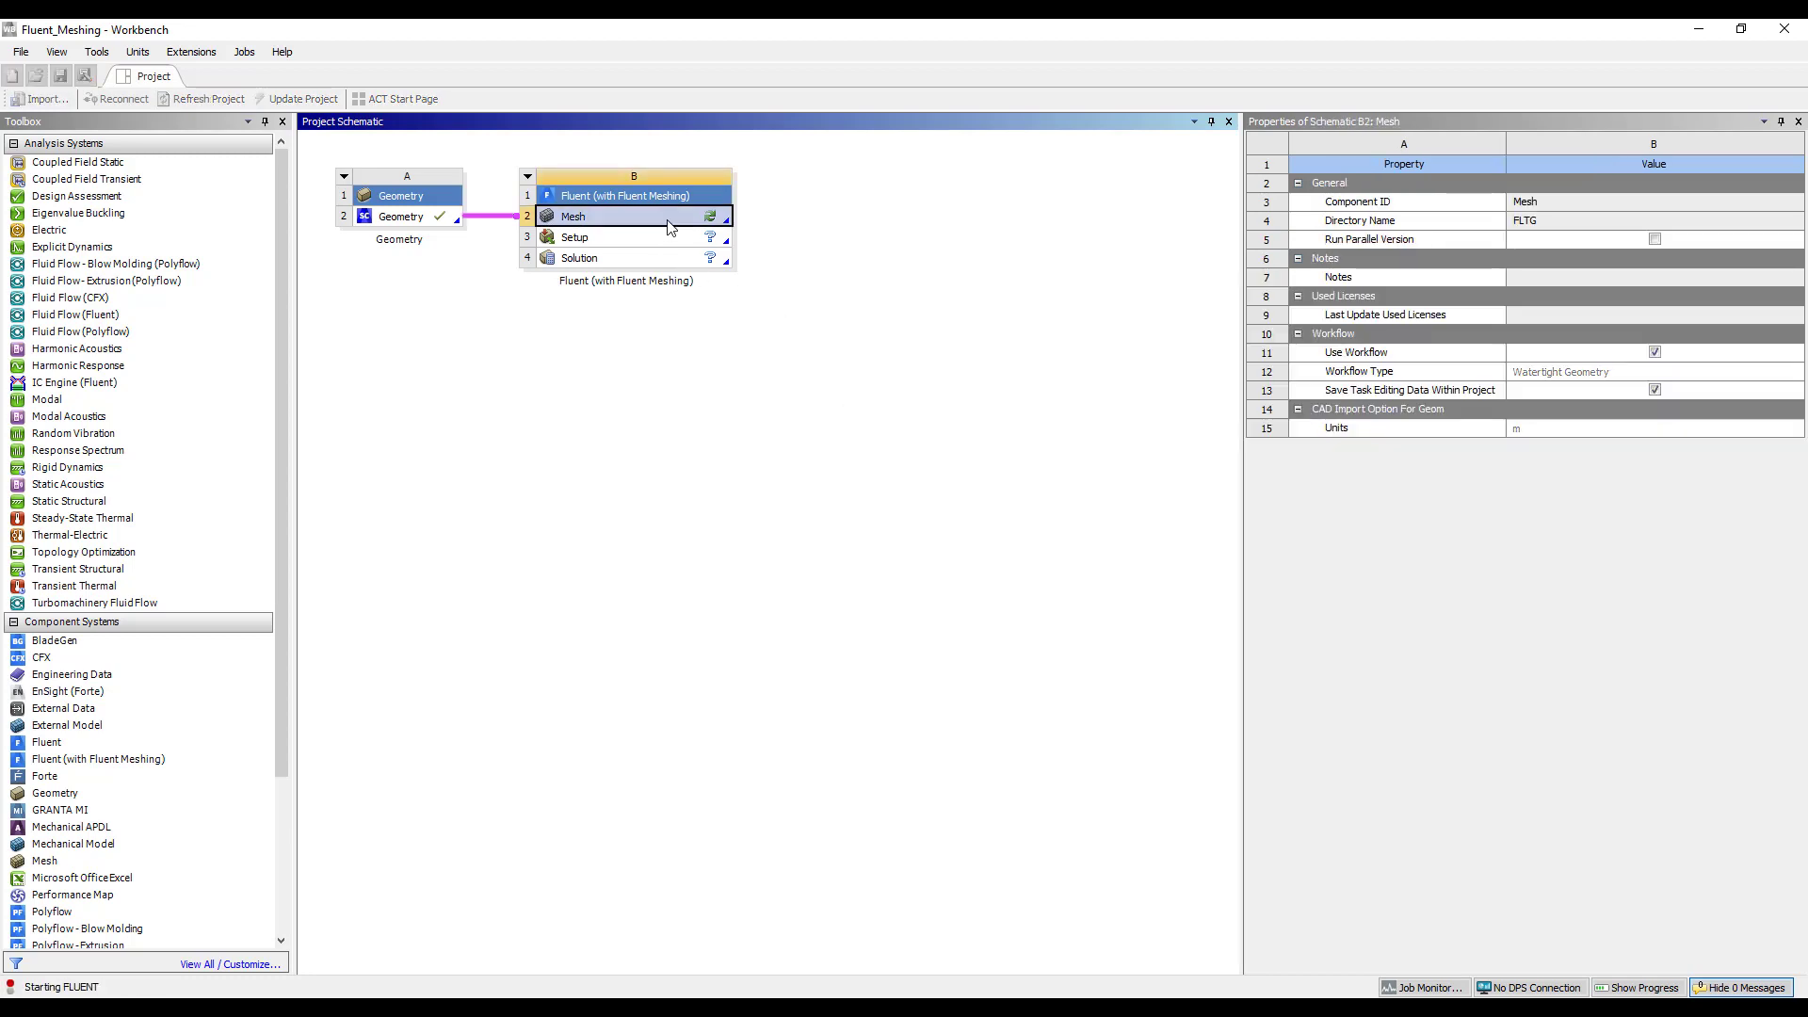
pyautogui.moveTo(871, 257); pyautogui.dragTo(598, 346)
pyautogui.click(622, 539)
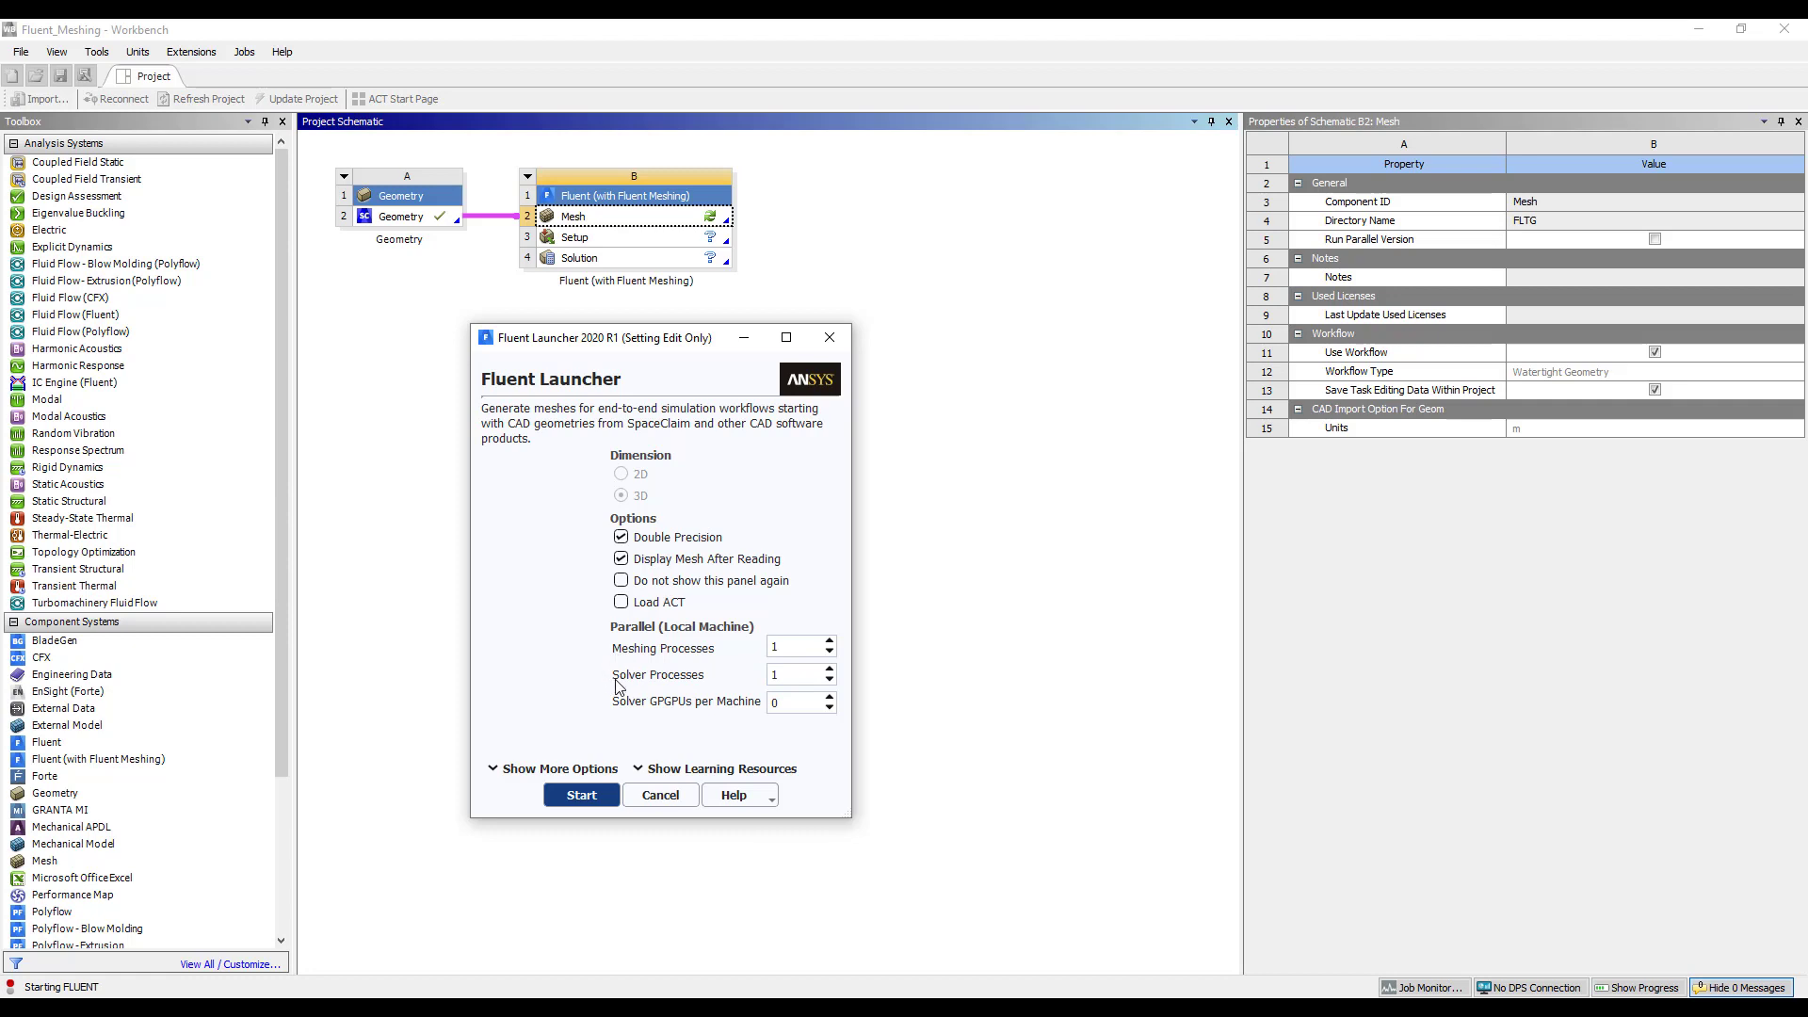
pyautogui.click(830, 651)
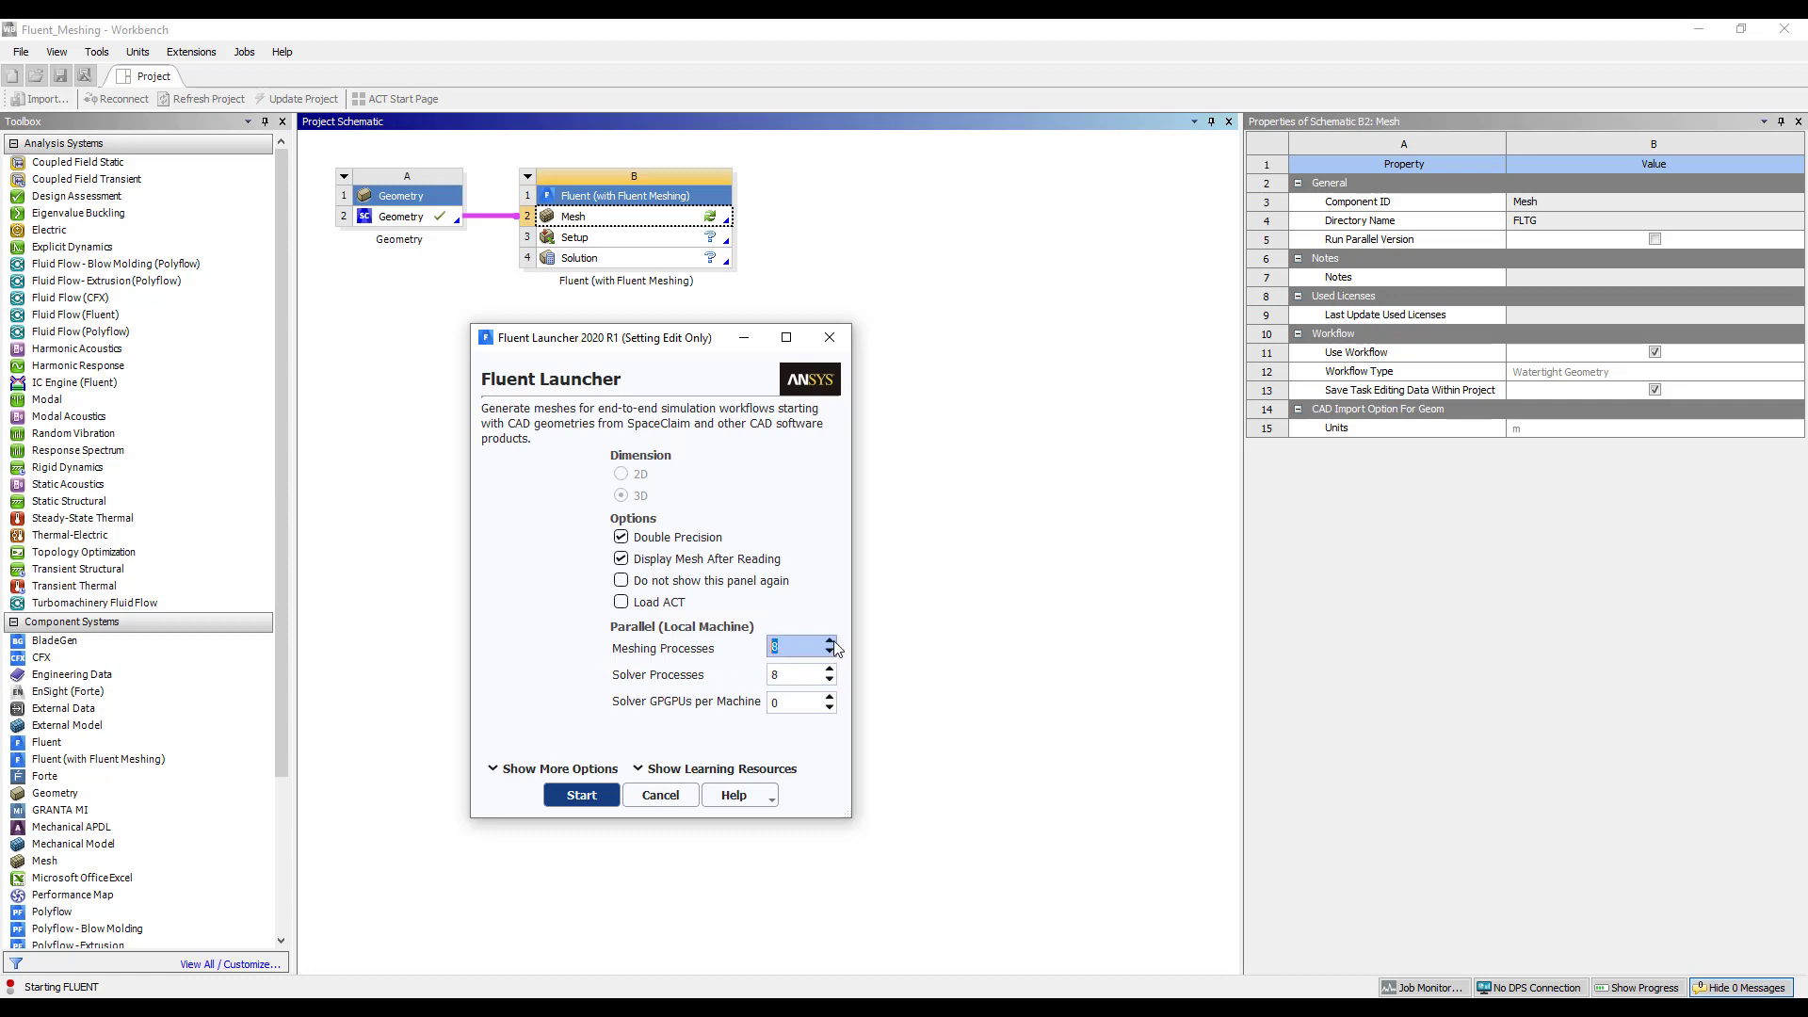
pyautogui.click(829, 641)
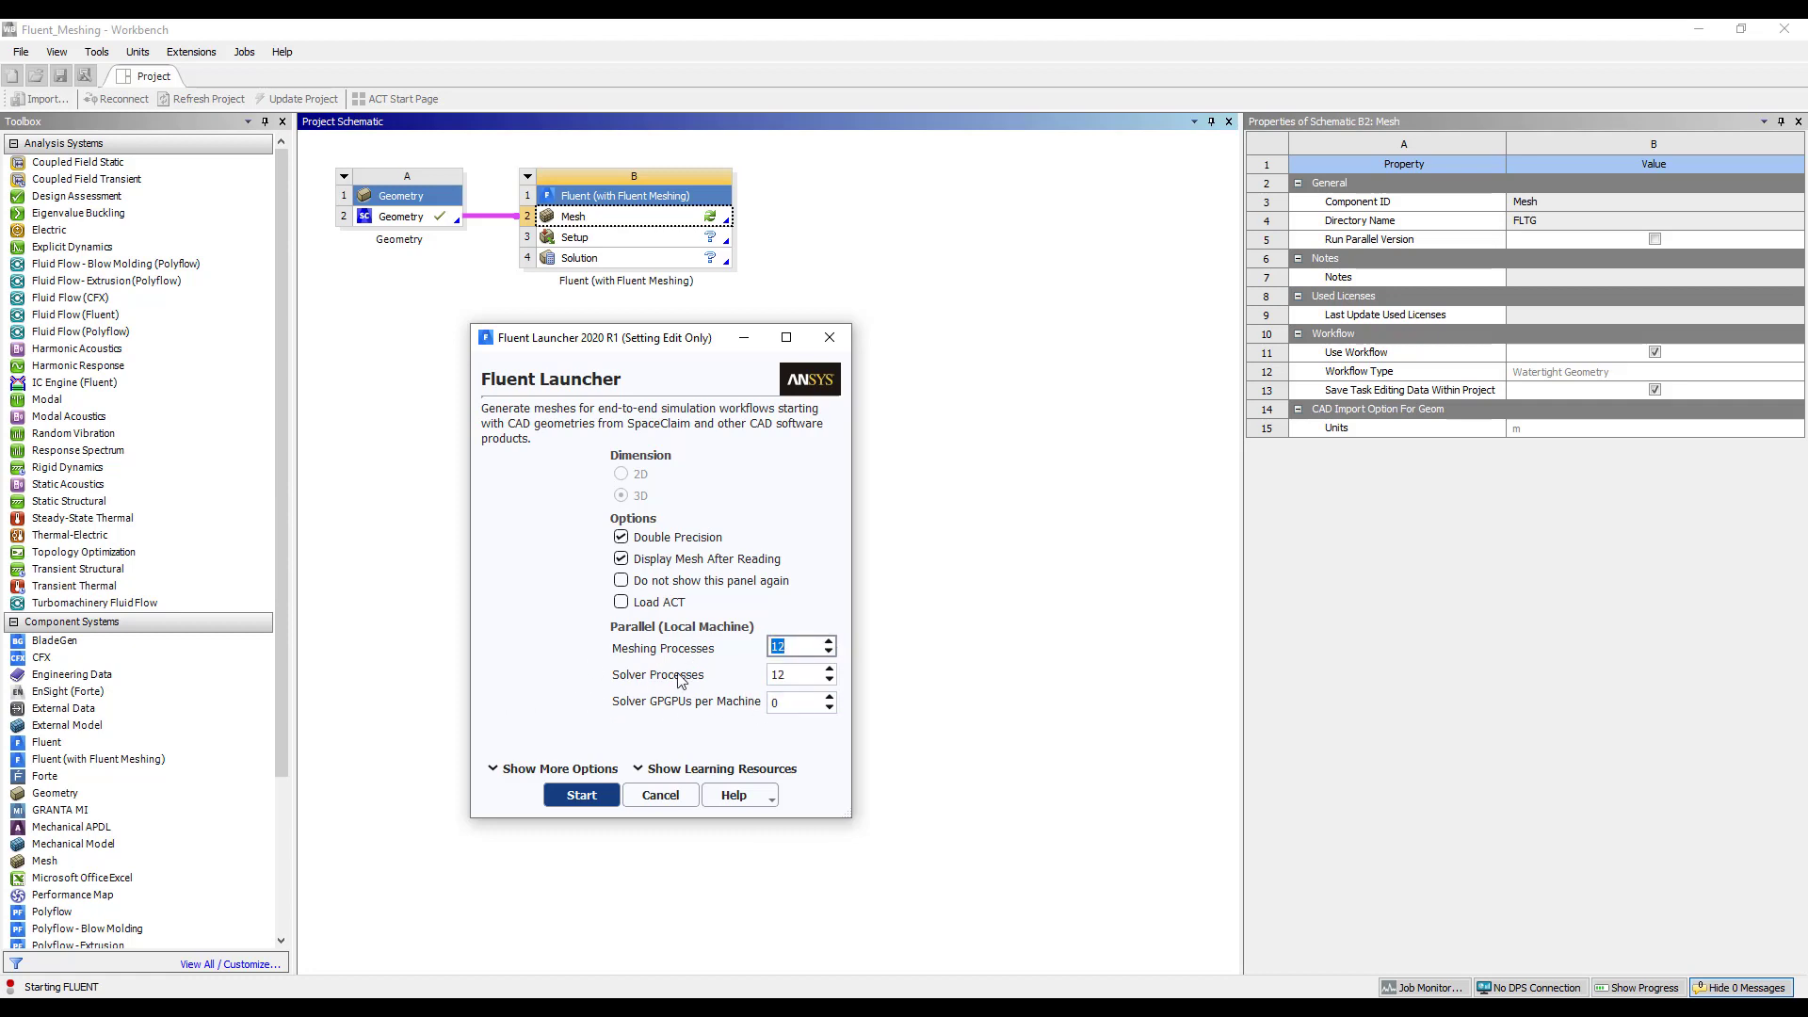
pyautogui.click(583, 797)
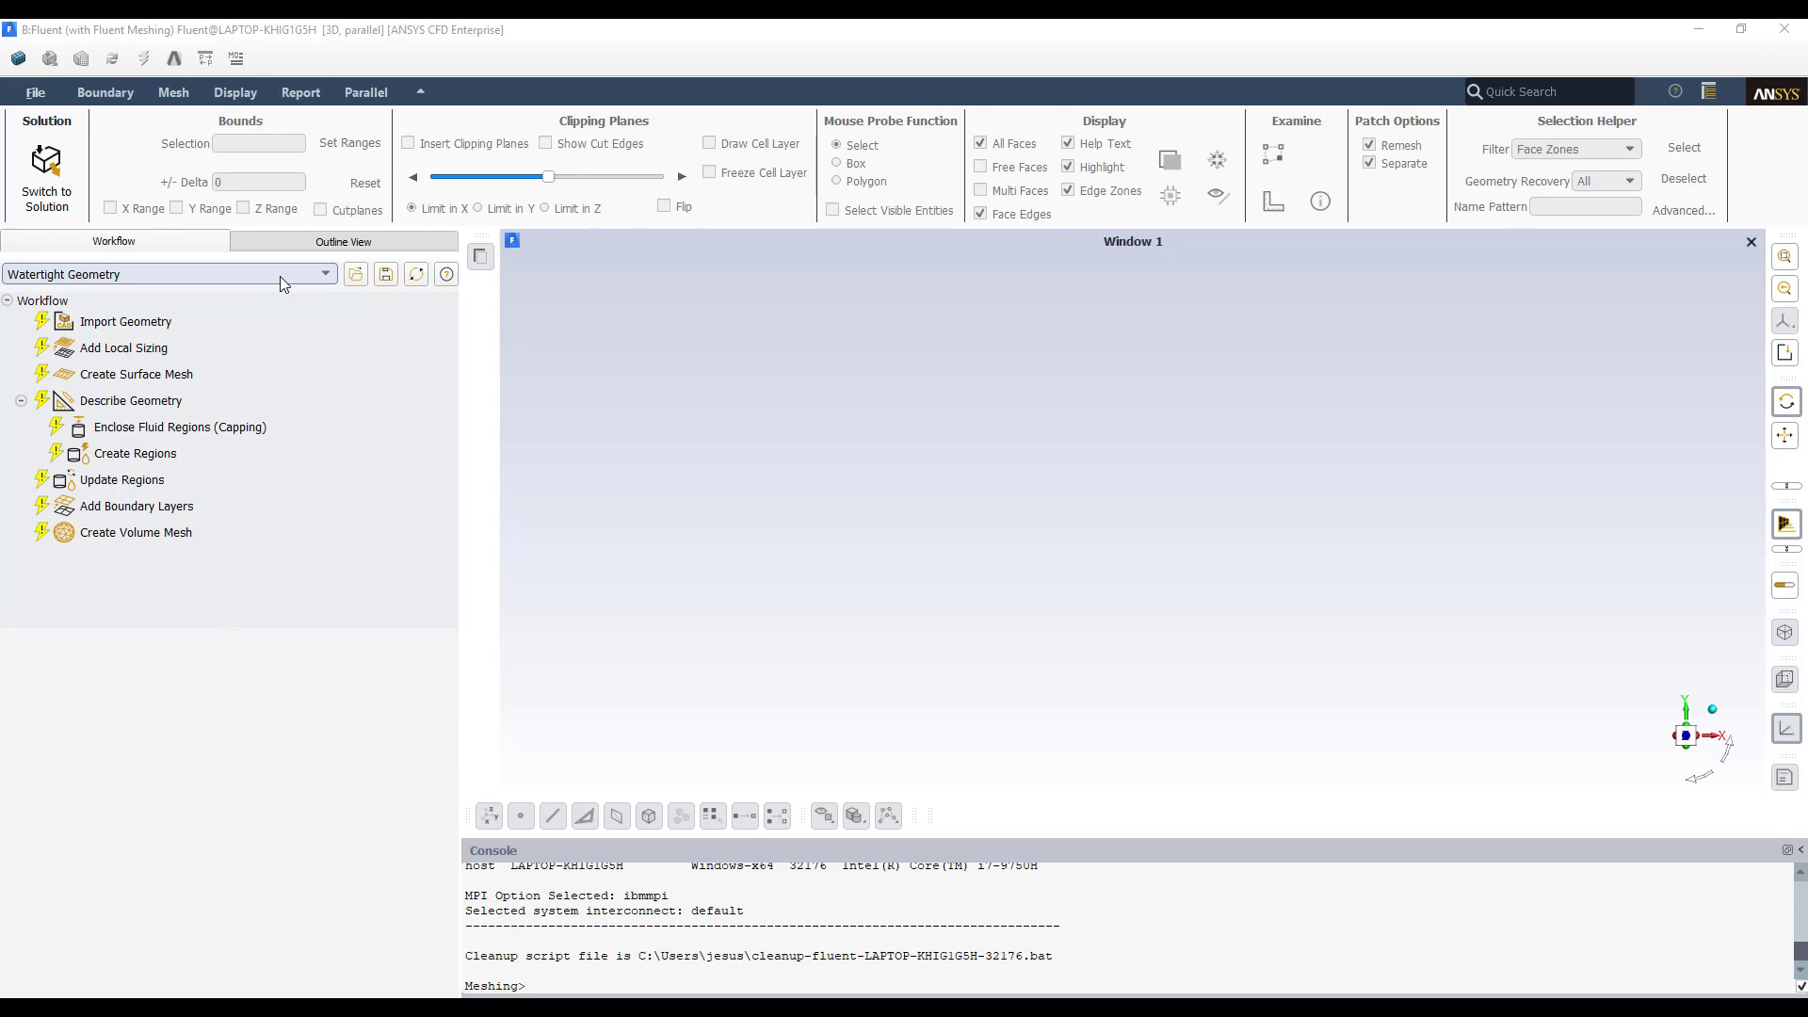
# Step: Import the linked Geom.scdoc geometry into the Watertight Geometry workflow with units in m
pyautogui.click(194, 323)
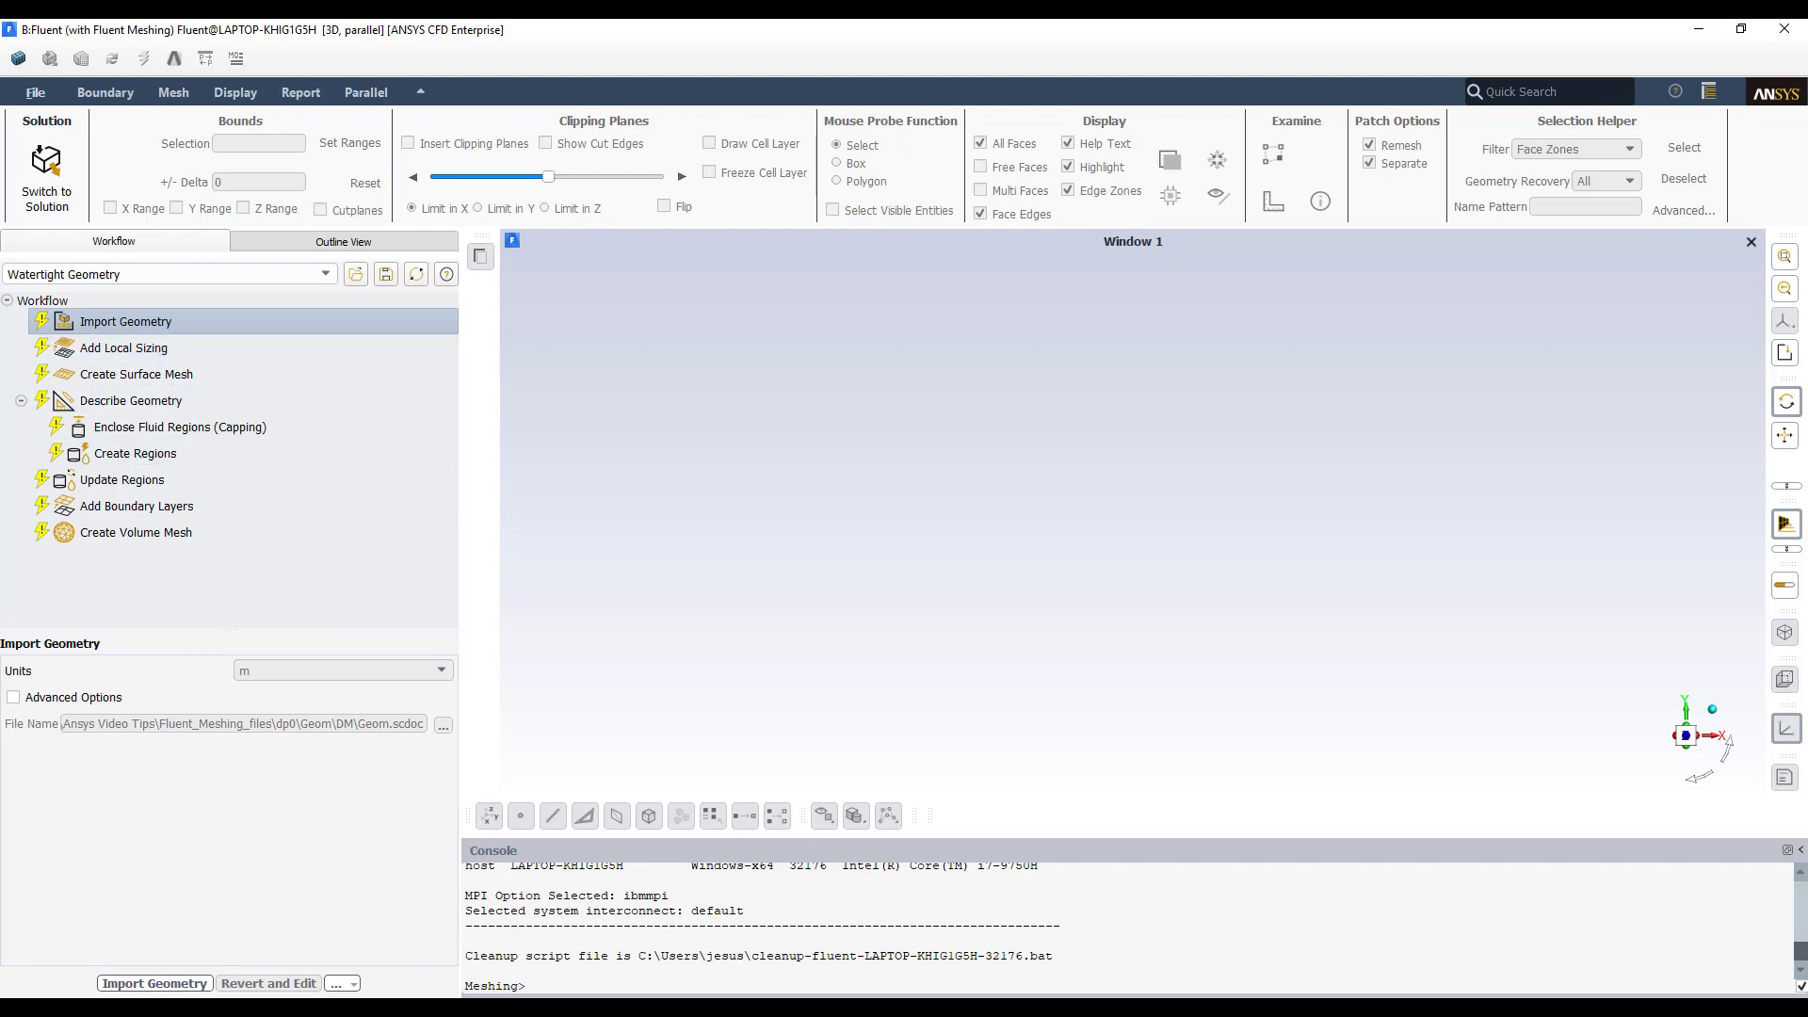
pyautogui.click(162, 985)
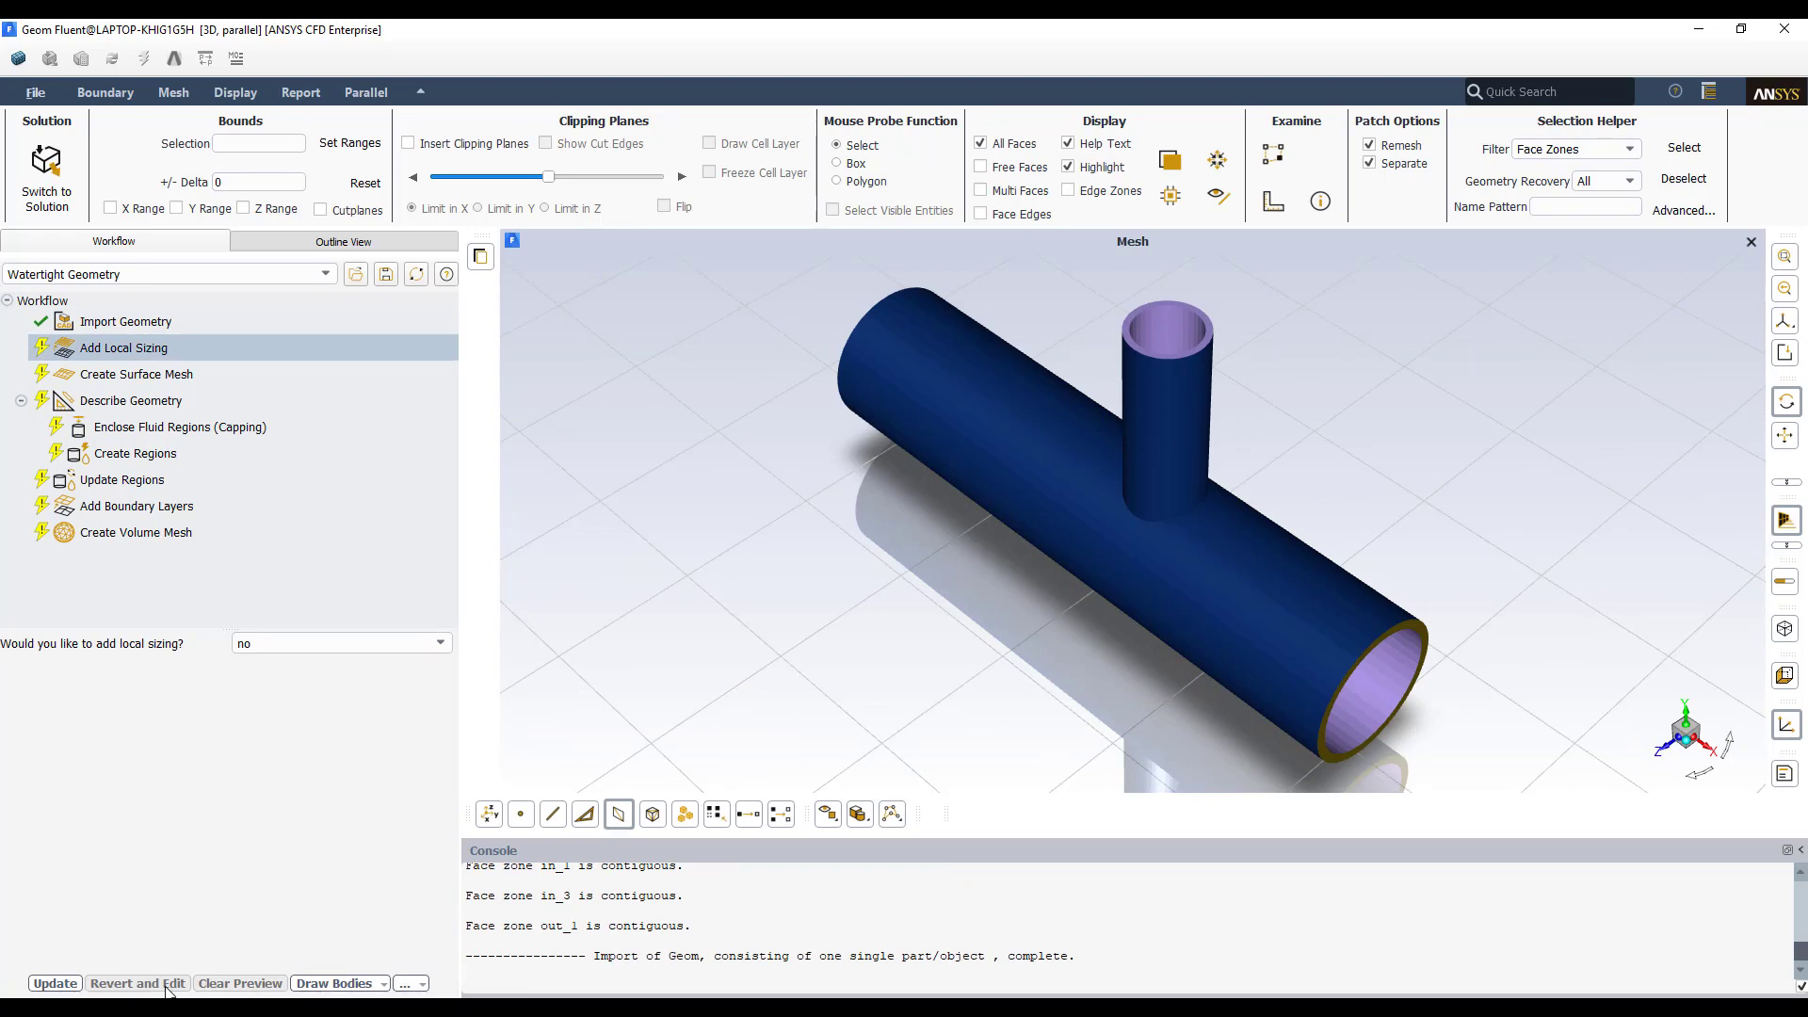
# Step: Examine the local sizing settings and the available size control types, leaving local sizing set to no
pyautogui.click(330, 640)
pyautogui.click(278, 663)
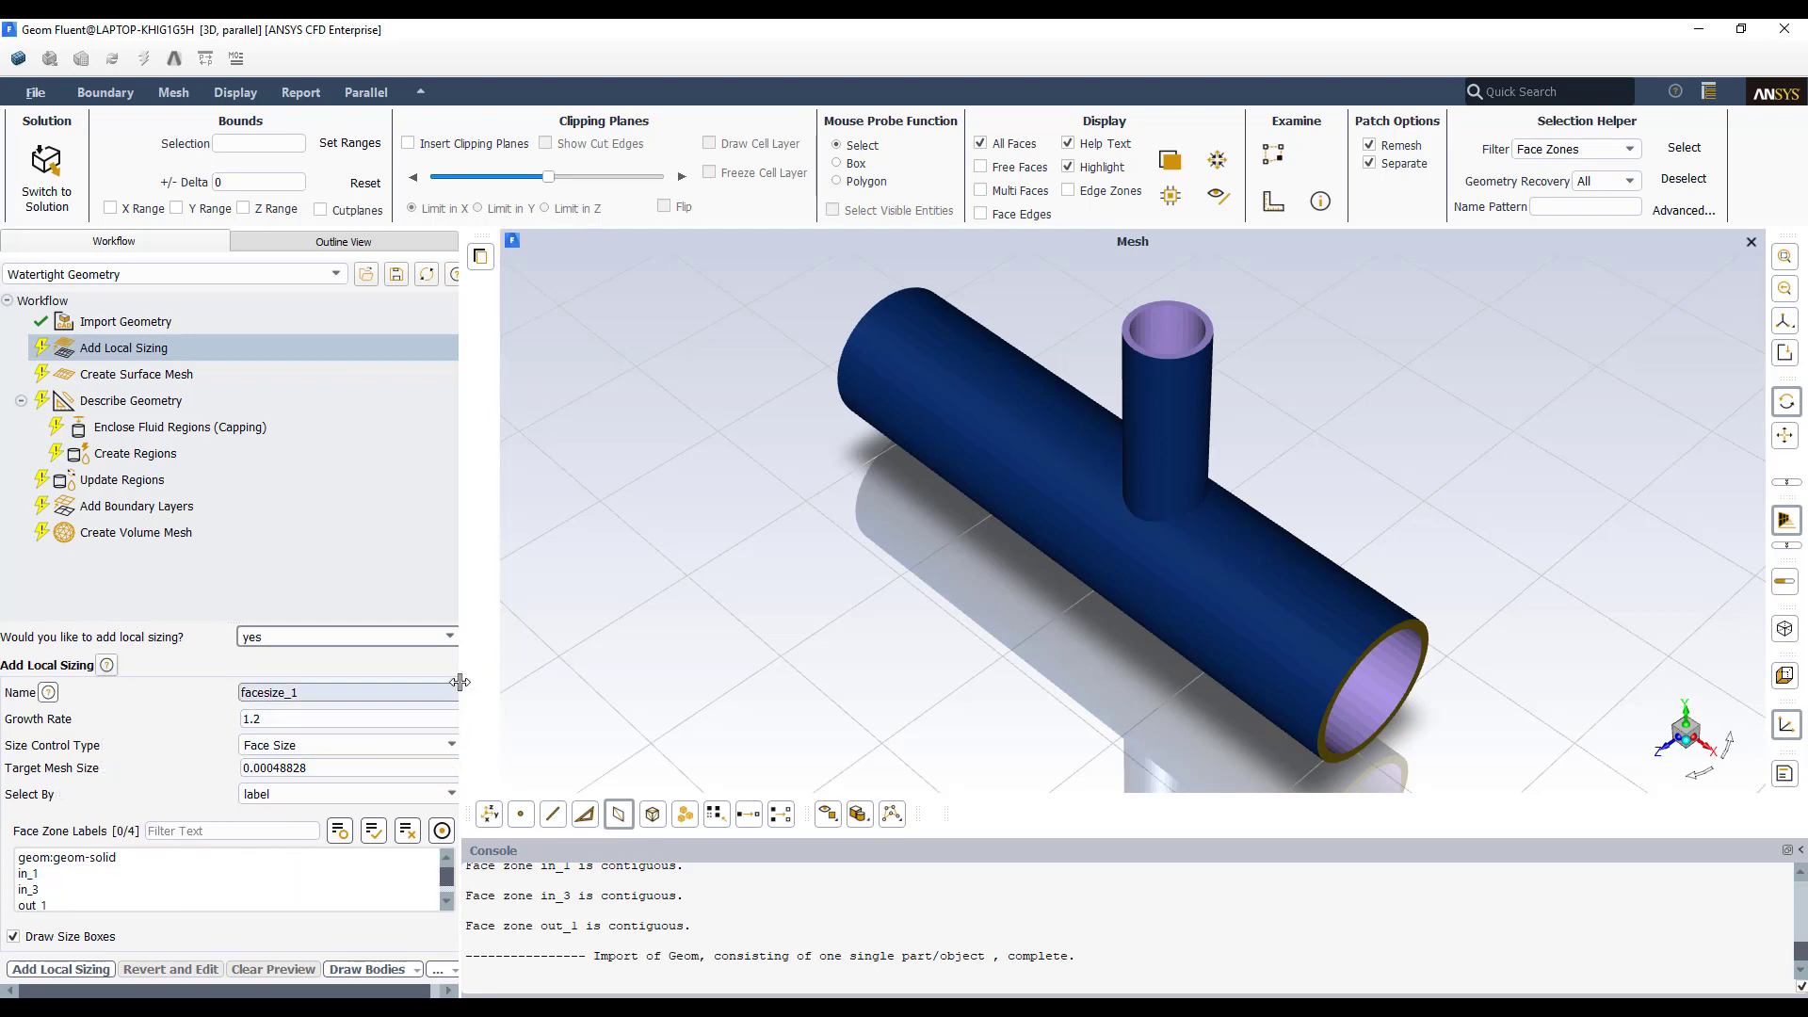
pyautogui.moveTo(460, 692); pyautogui.dragTo(531, 697)
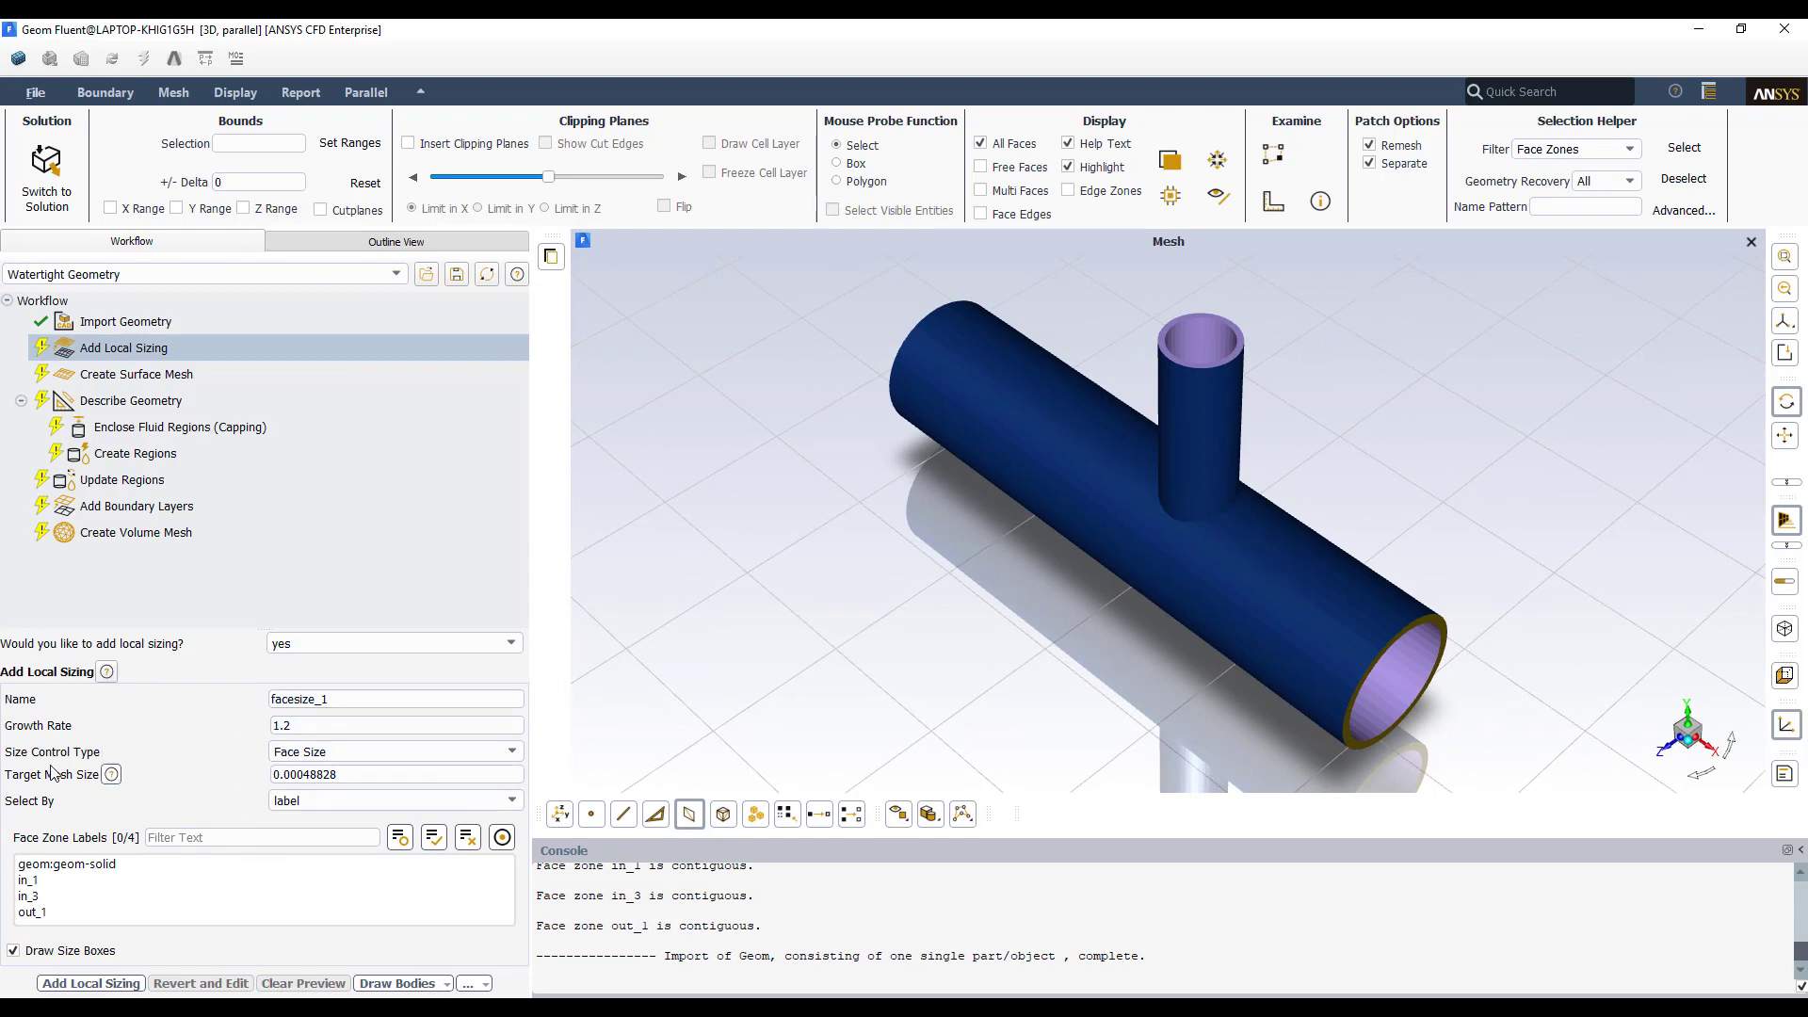
pyautogui.click(314, 753)
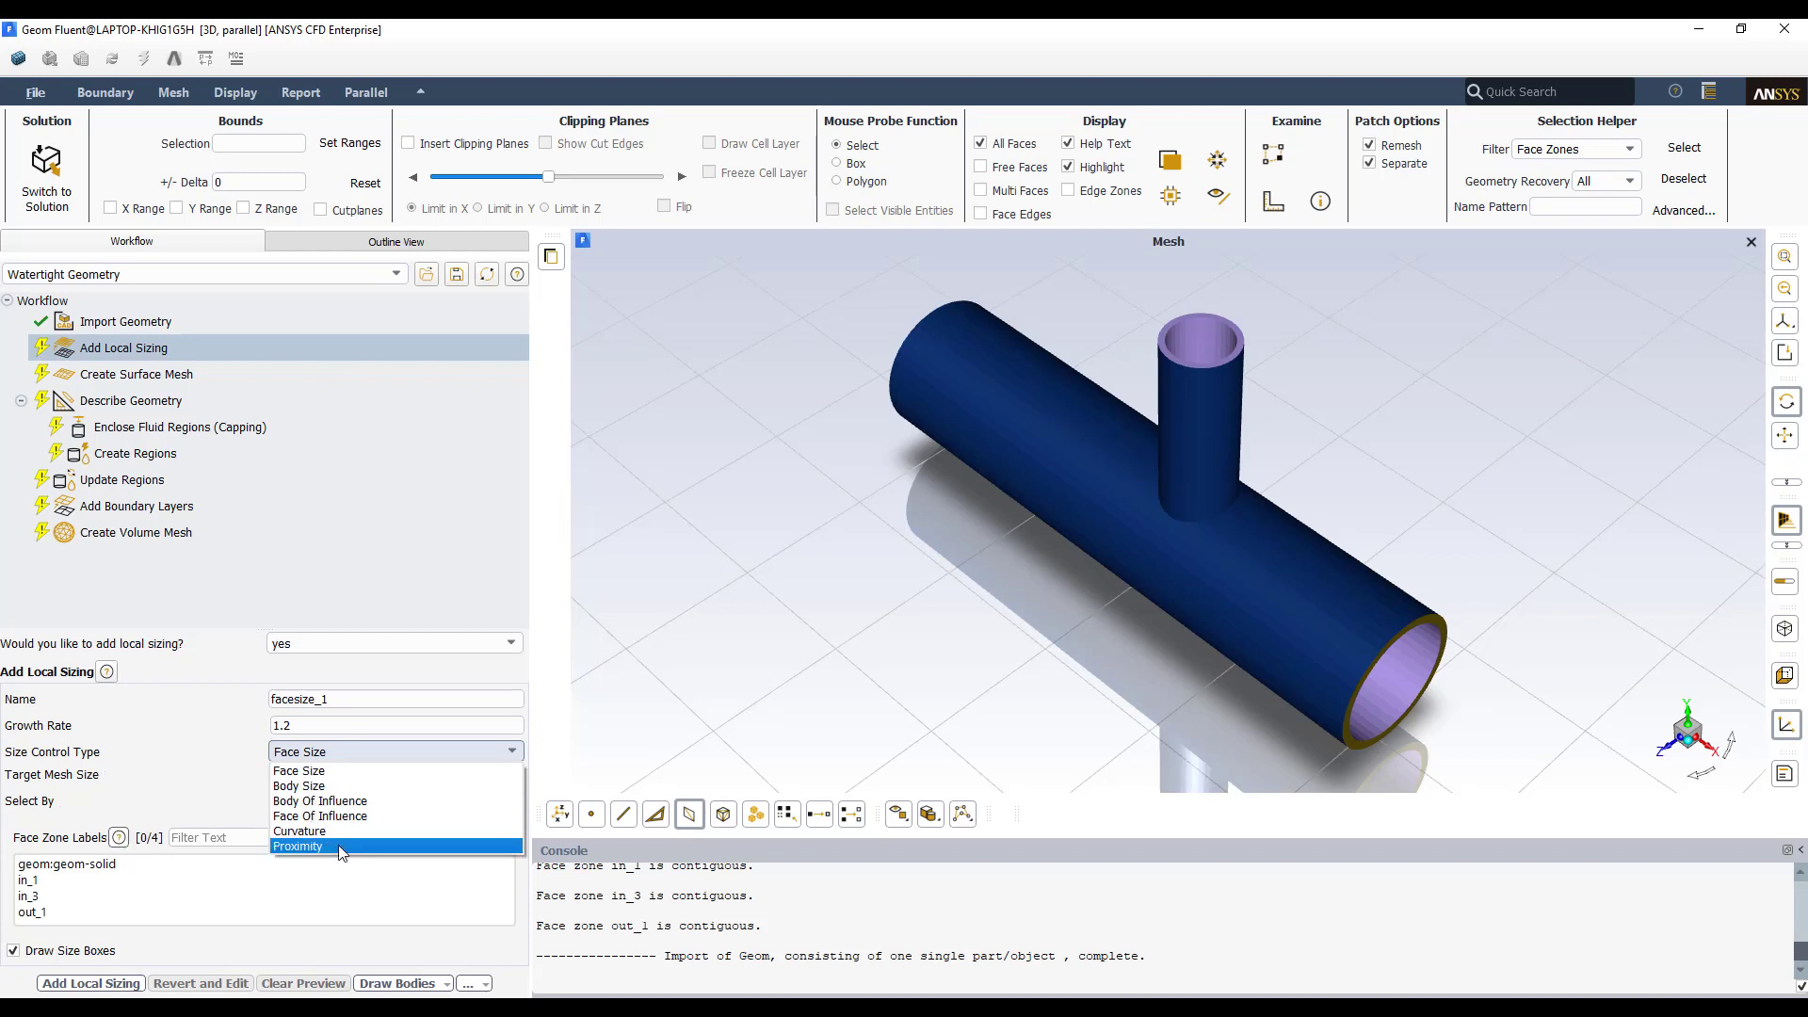
pyautogui.click(241, 740)
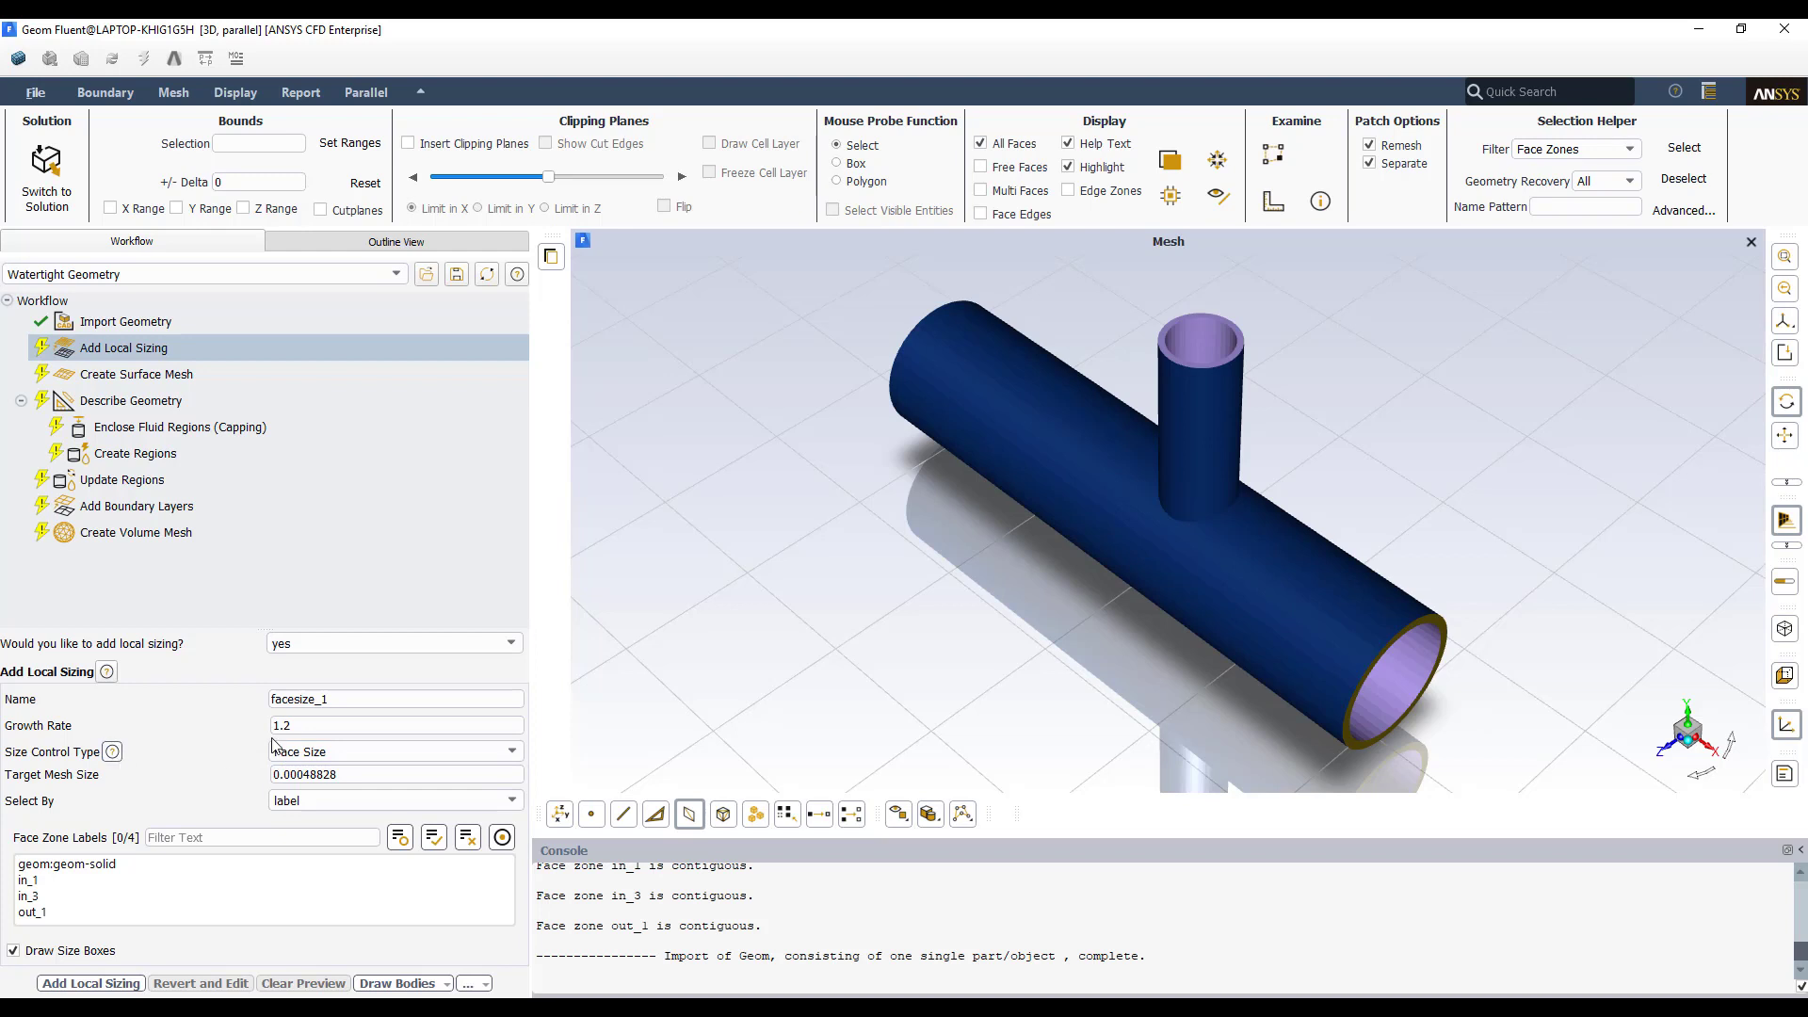
pyautogui.click(503, 642)
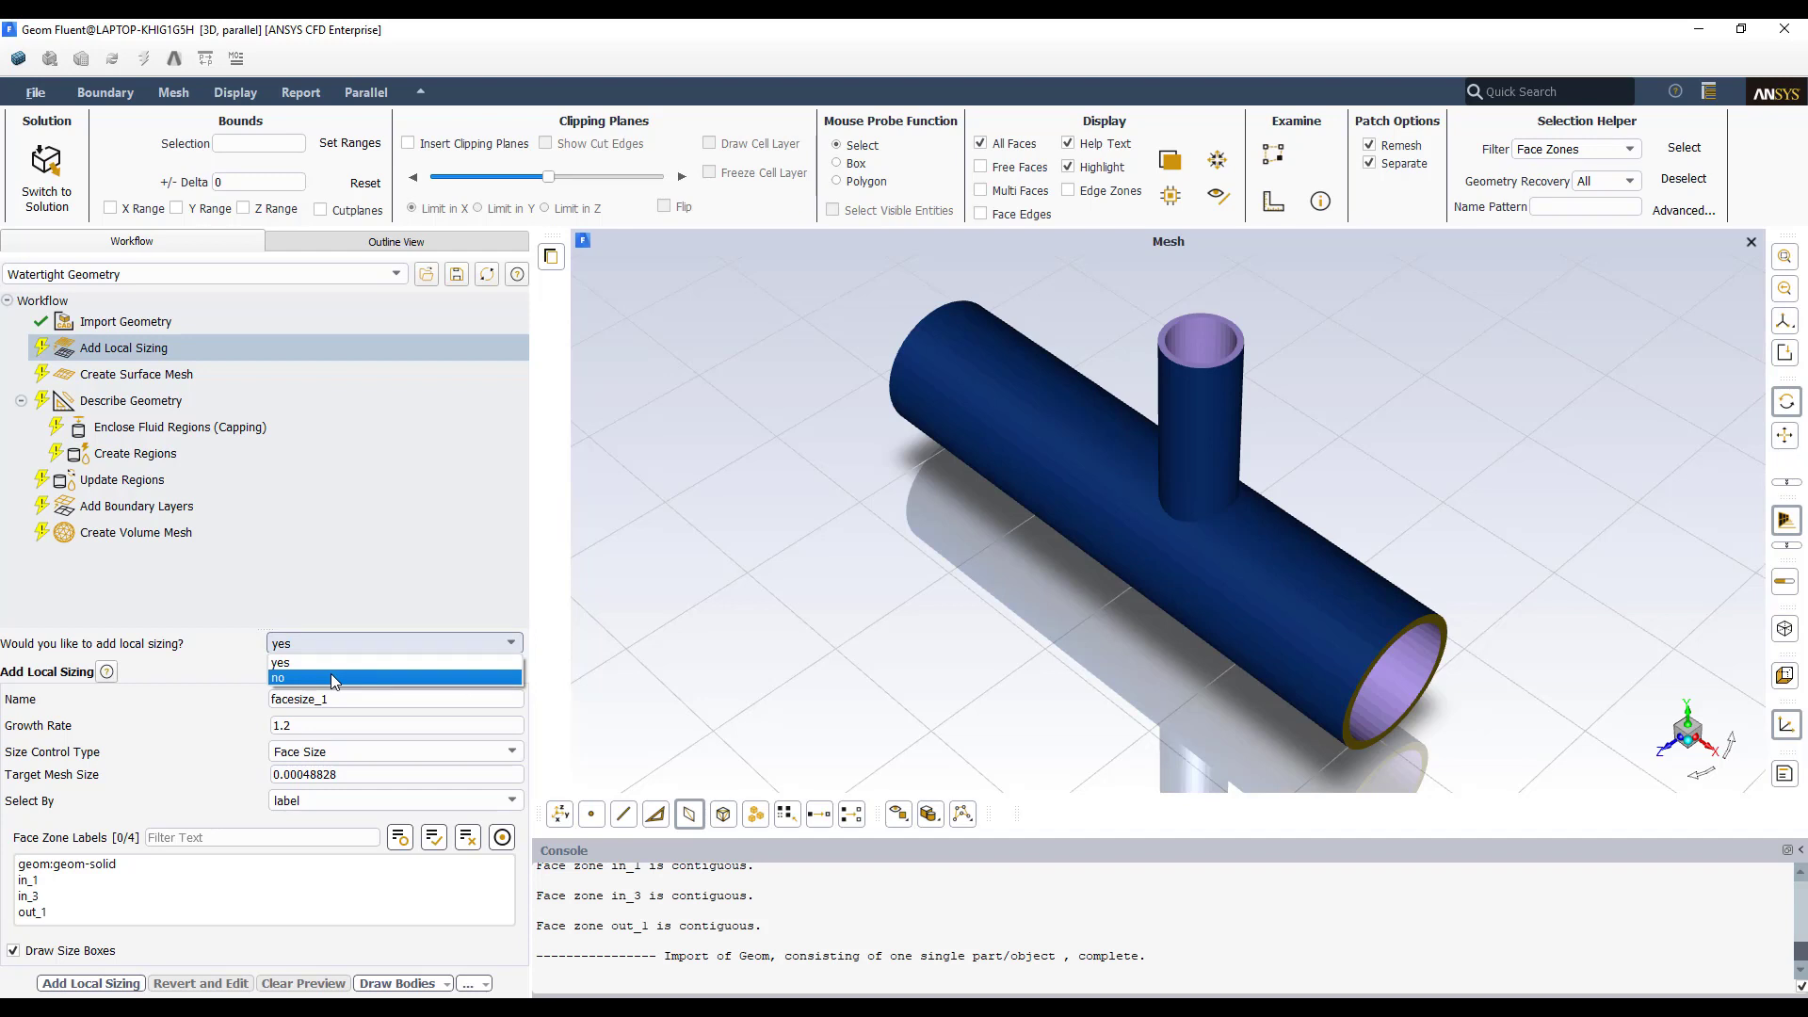
pyautogui.click(330, 674)
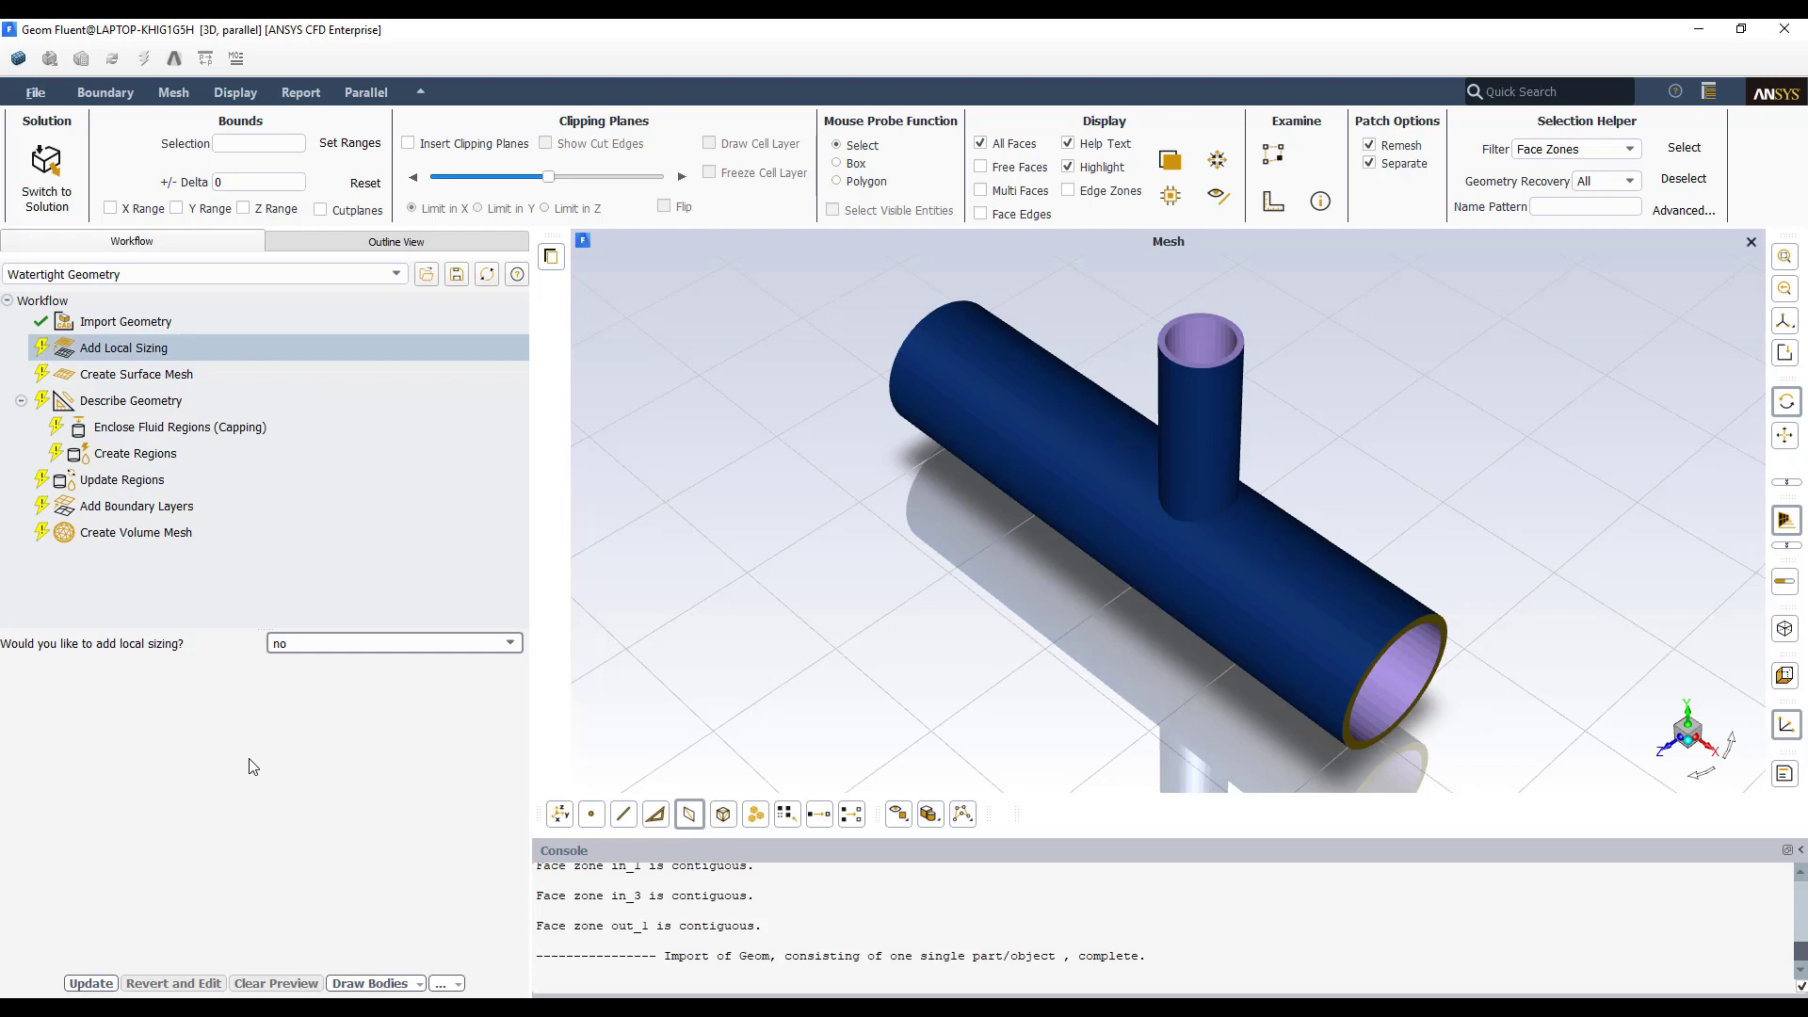
pyautogui.click(369, 648)
pyautogui.click(350, 662)
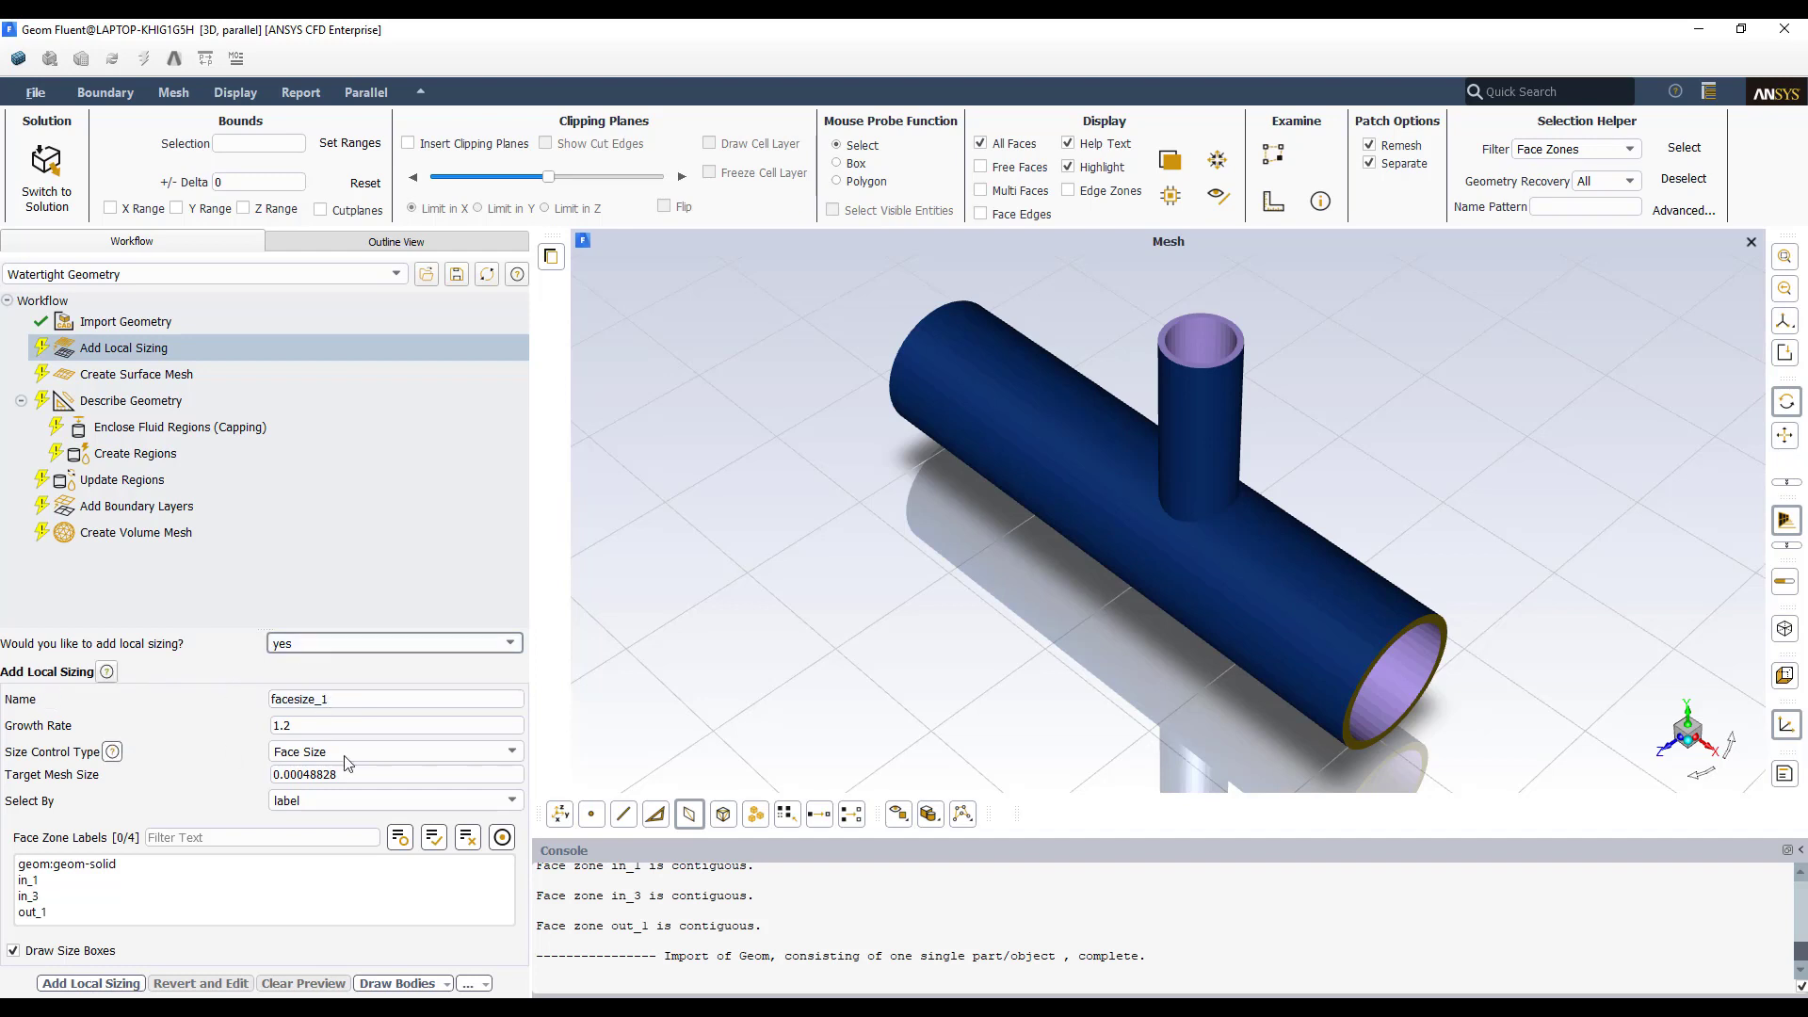
pyautogui.click(369, 648)
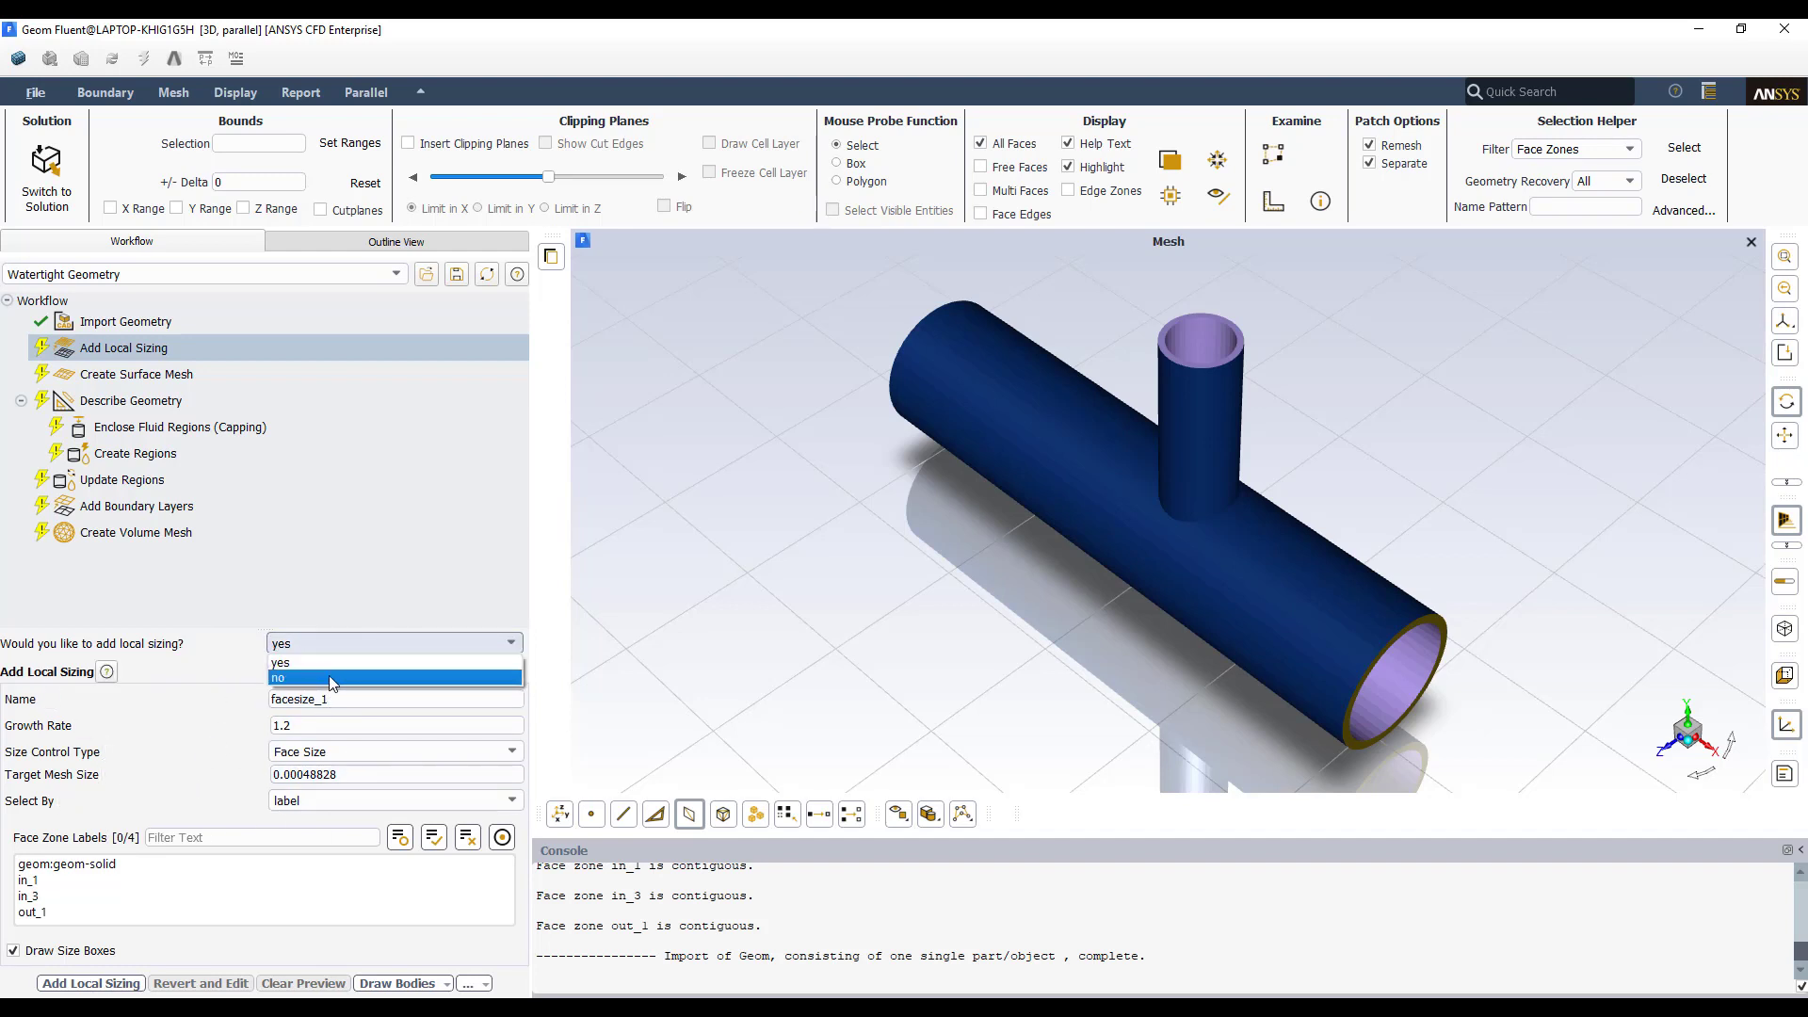
pyautogui.click(325, 677)
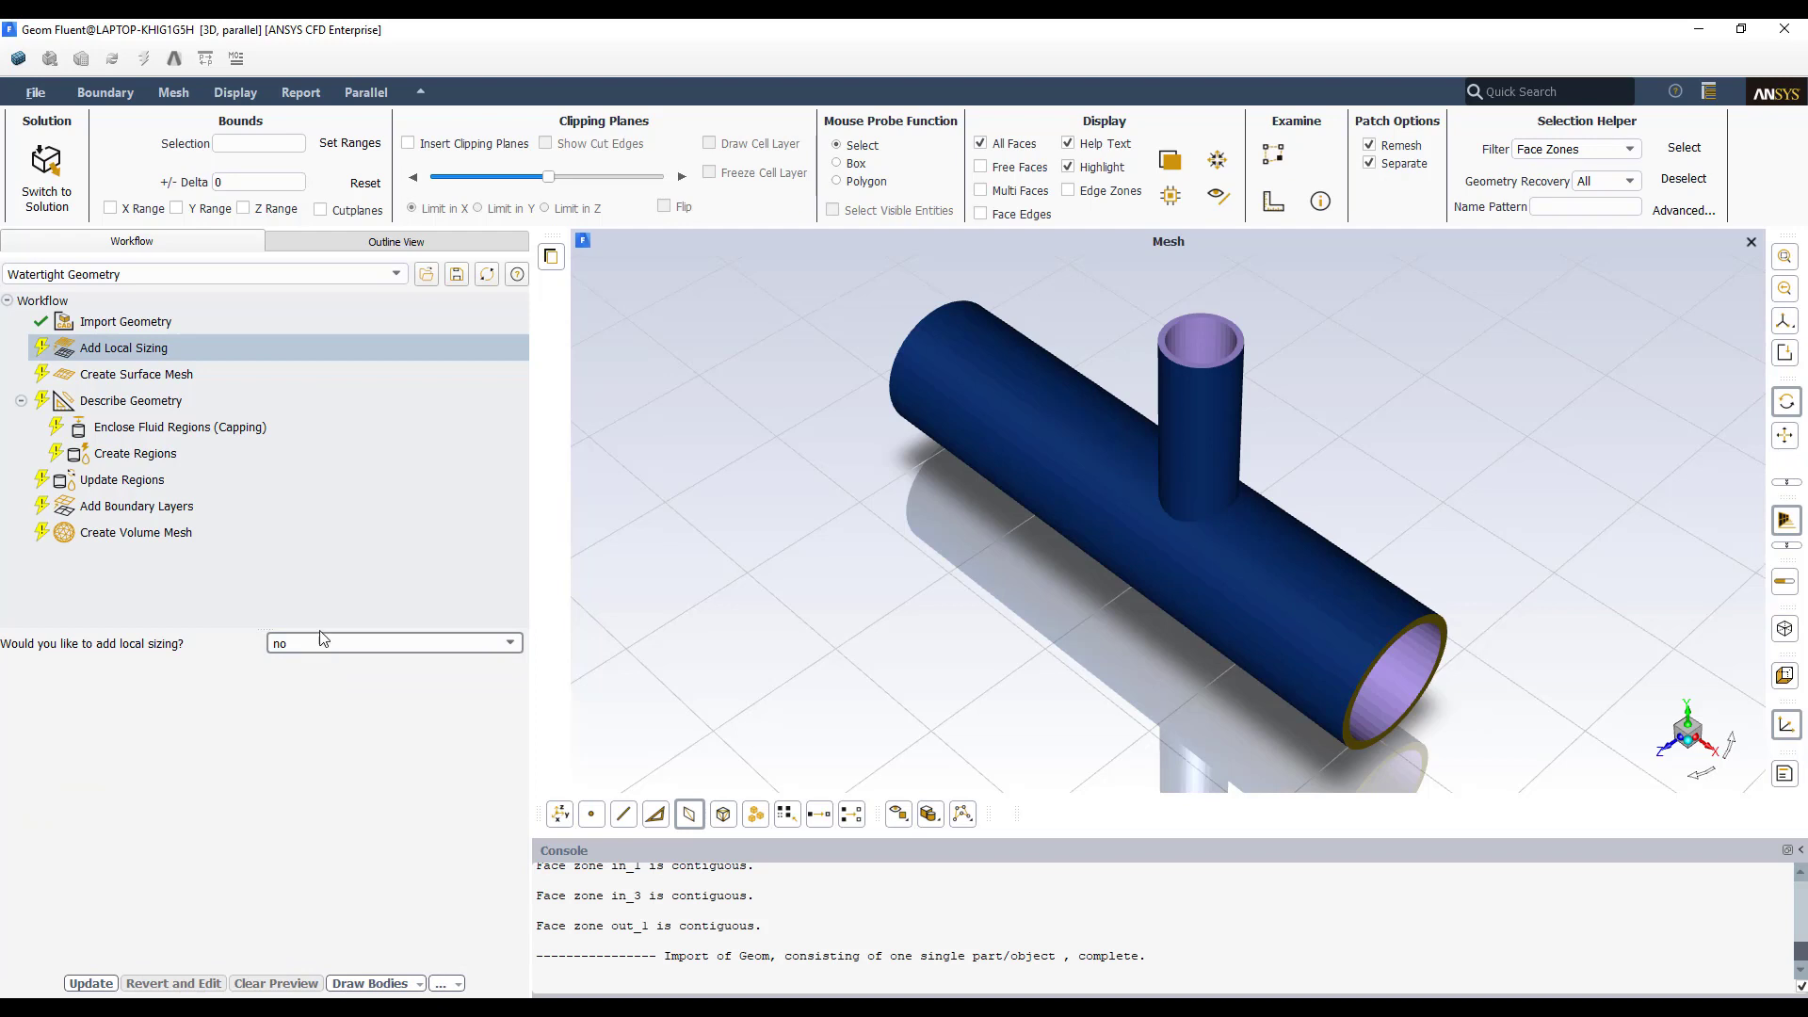
# Step: Complete the Add Local Sizing task without any sizing, and create the surface mesh with the default size settings
pyautogui.click(144, 354)
pyautogui.click(107, 984)
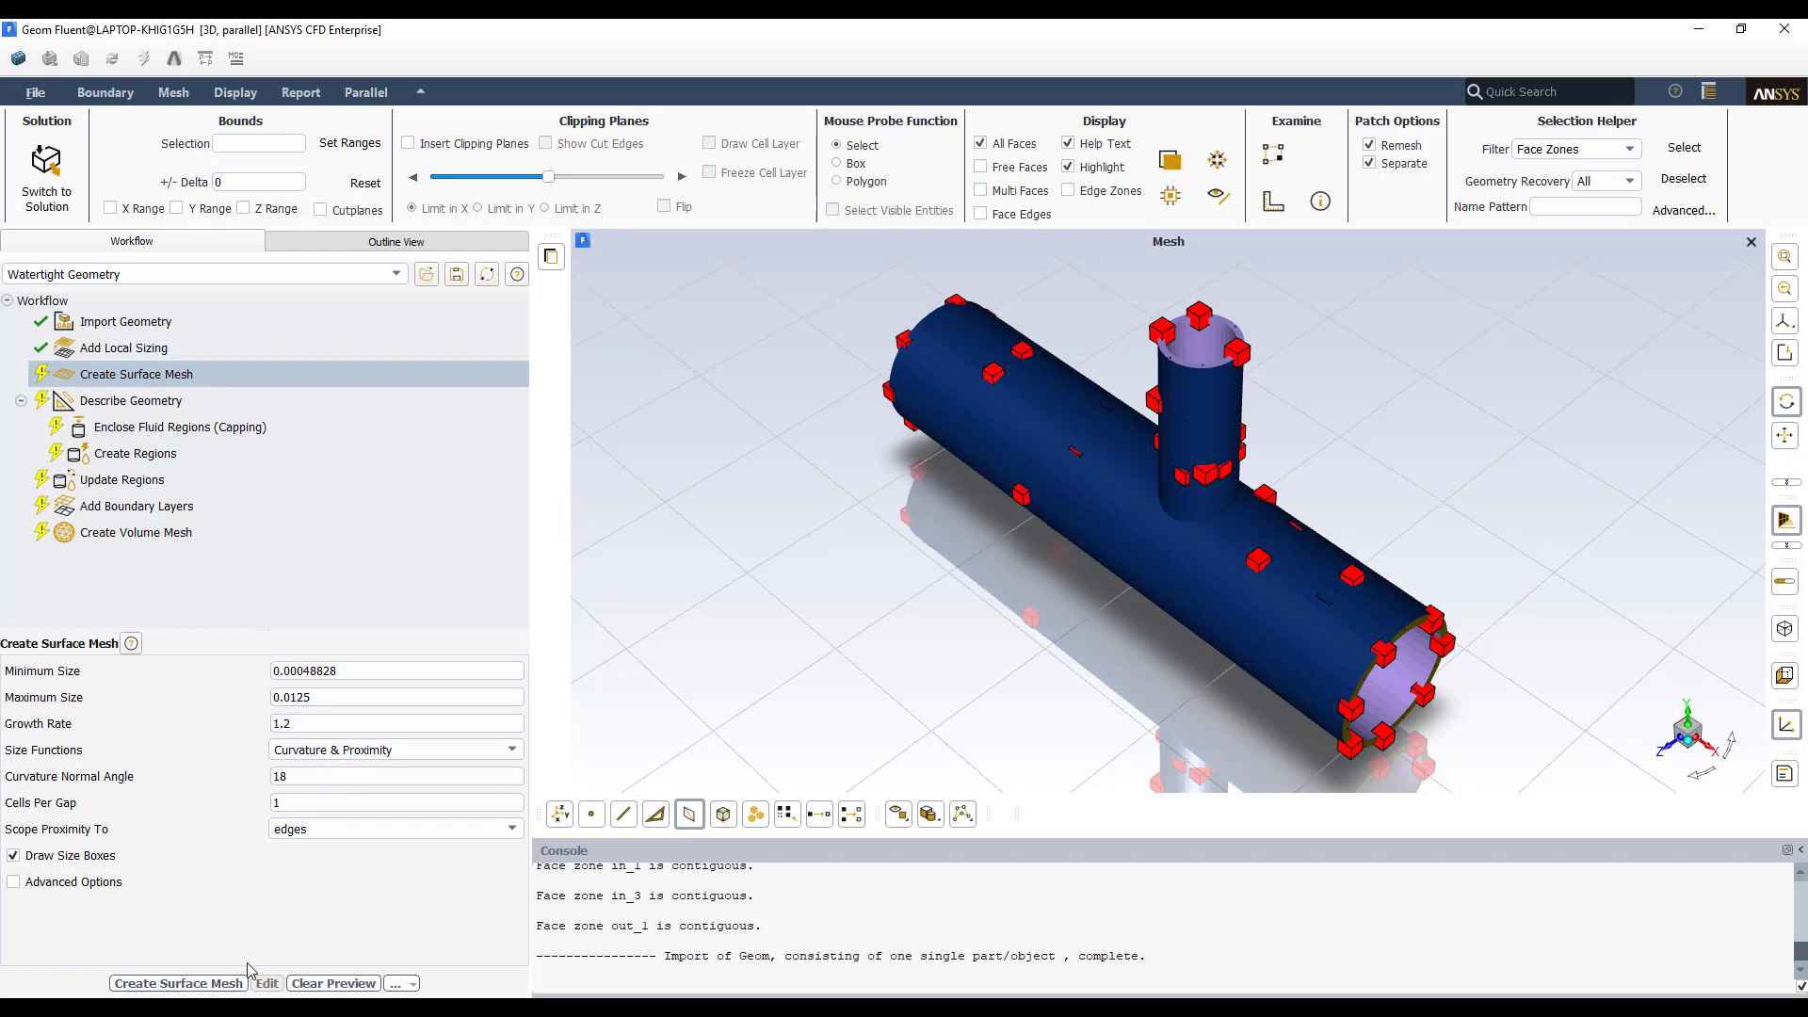
pyautogui.click(204, 983)
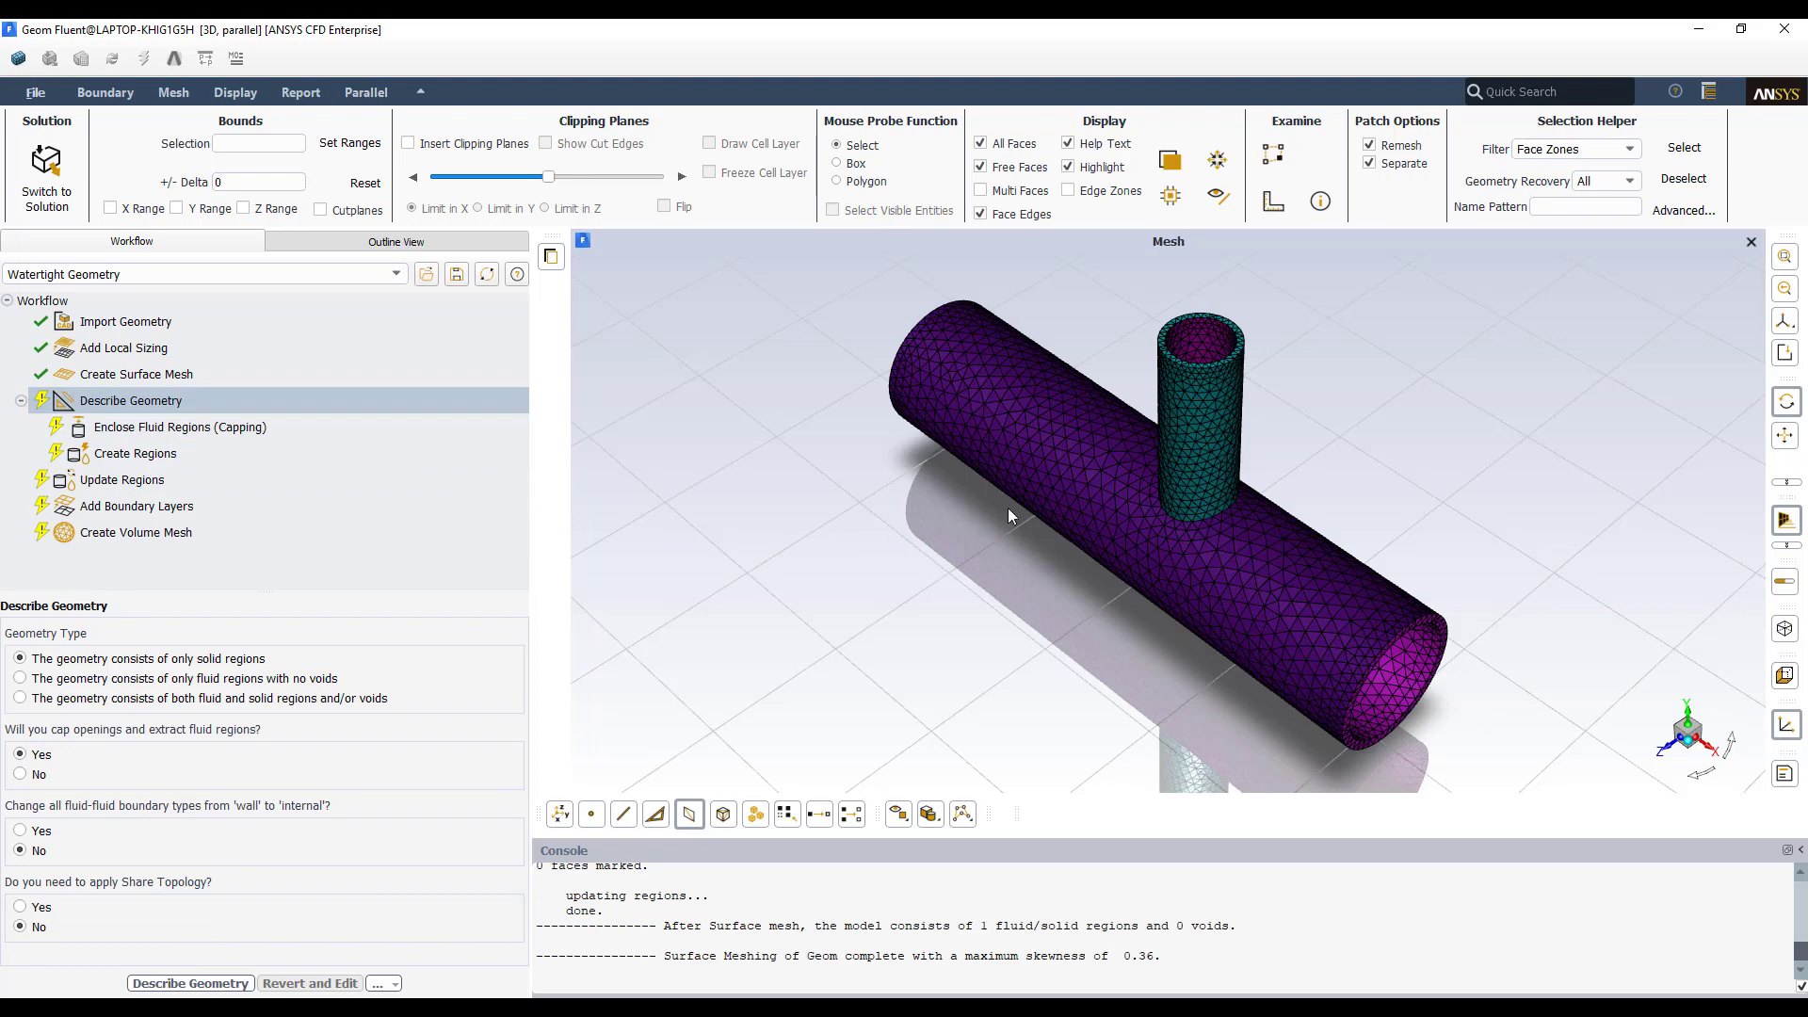
# Step: Describe the geometry as only solid regions, with openings capped and fluid regions extracted, no change to internal boundaries and no share topology
pyautogui.moveTo(1393, 506); pyautogui.dragTo(1432, 439)
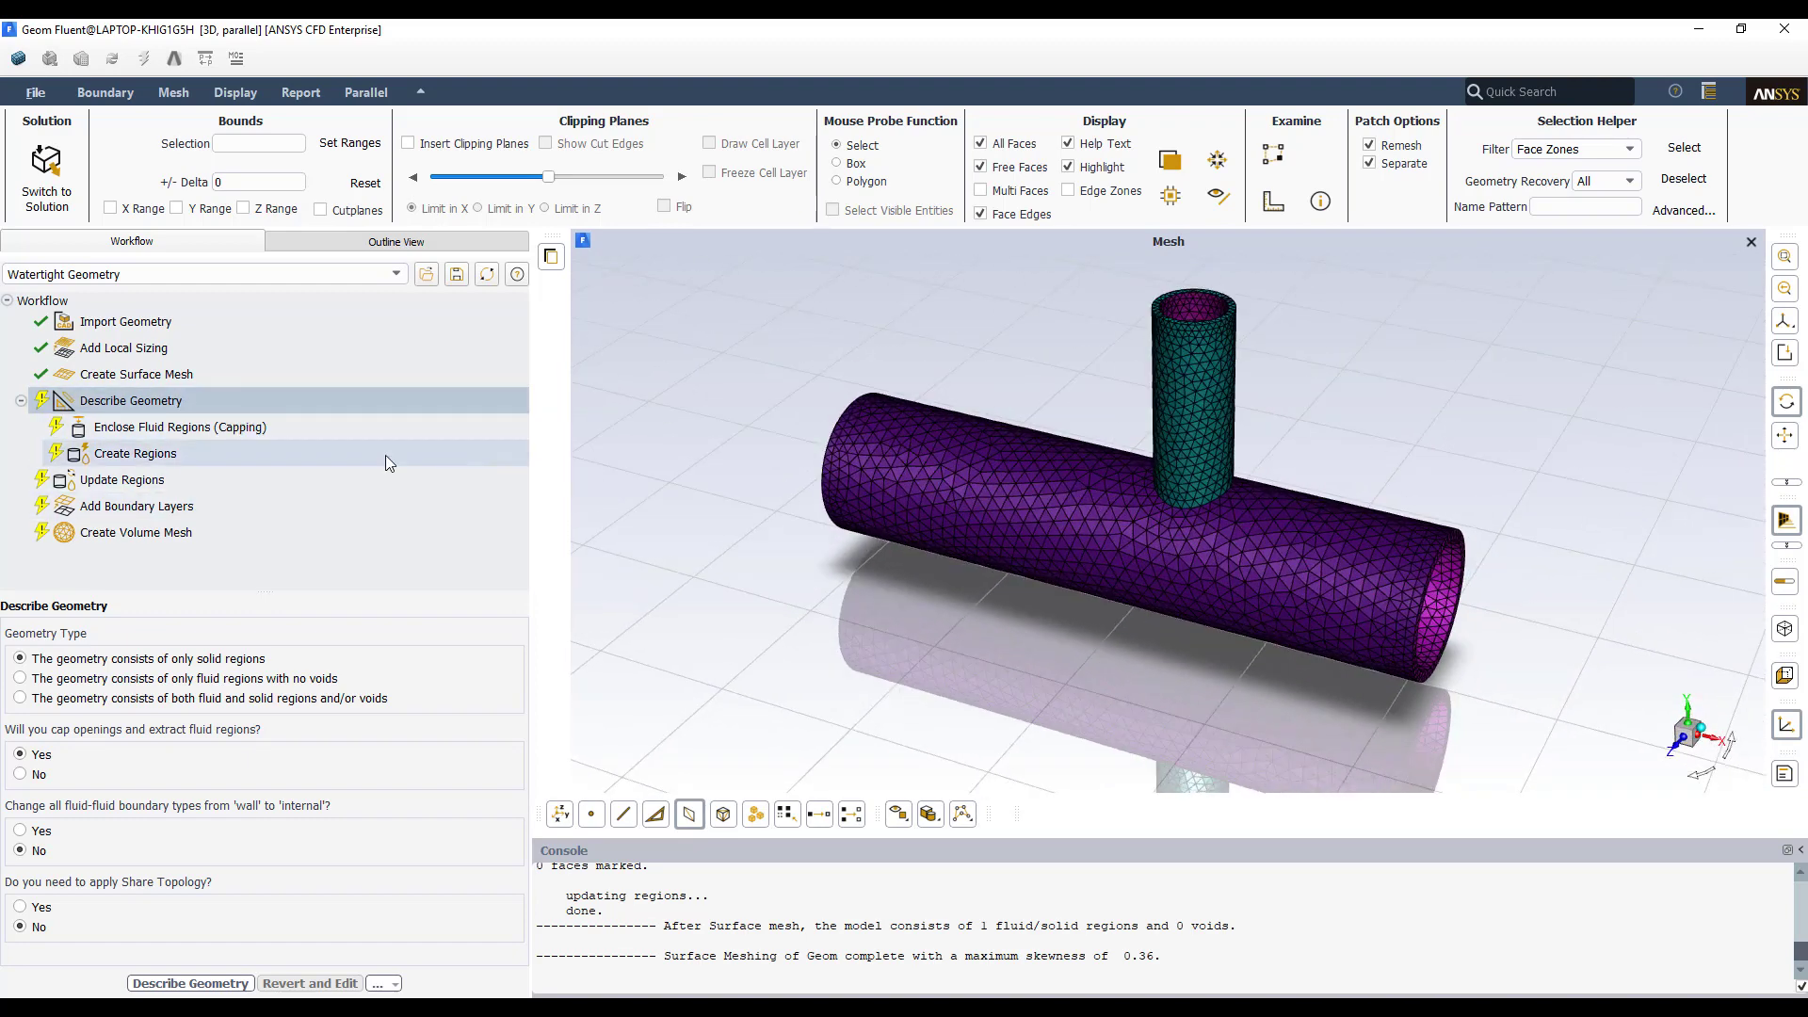
pyautogui.moveTo(1326, 676); pyautogui.dragTo(1213, 734)
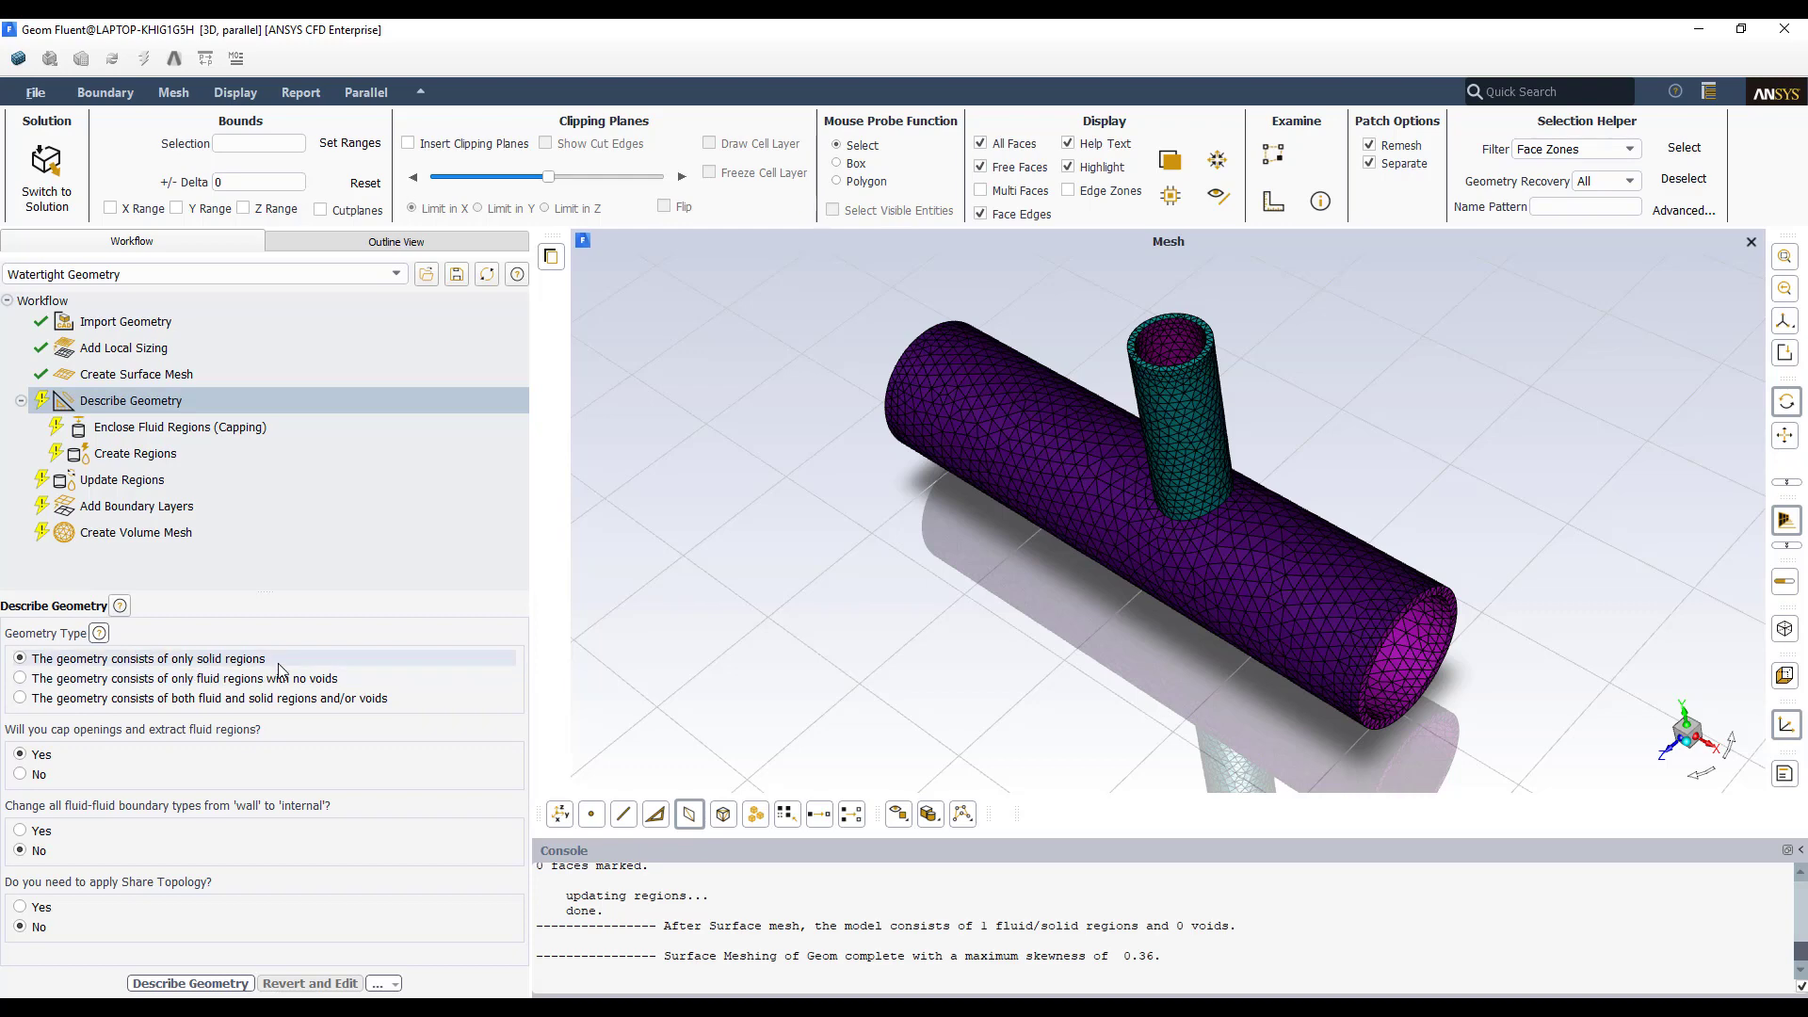
pyautogui.moveTo(1143, 595); pyautogui.dragTo(1100, 591)
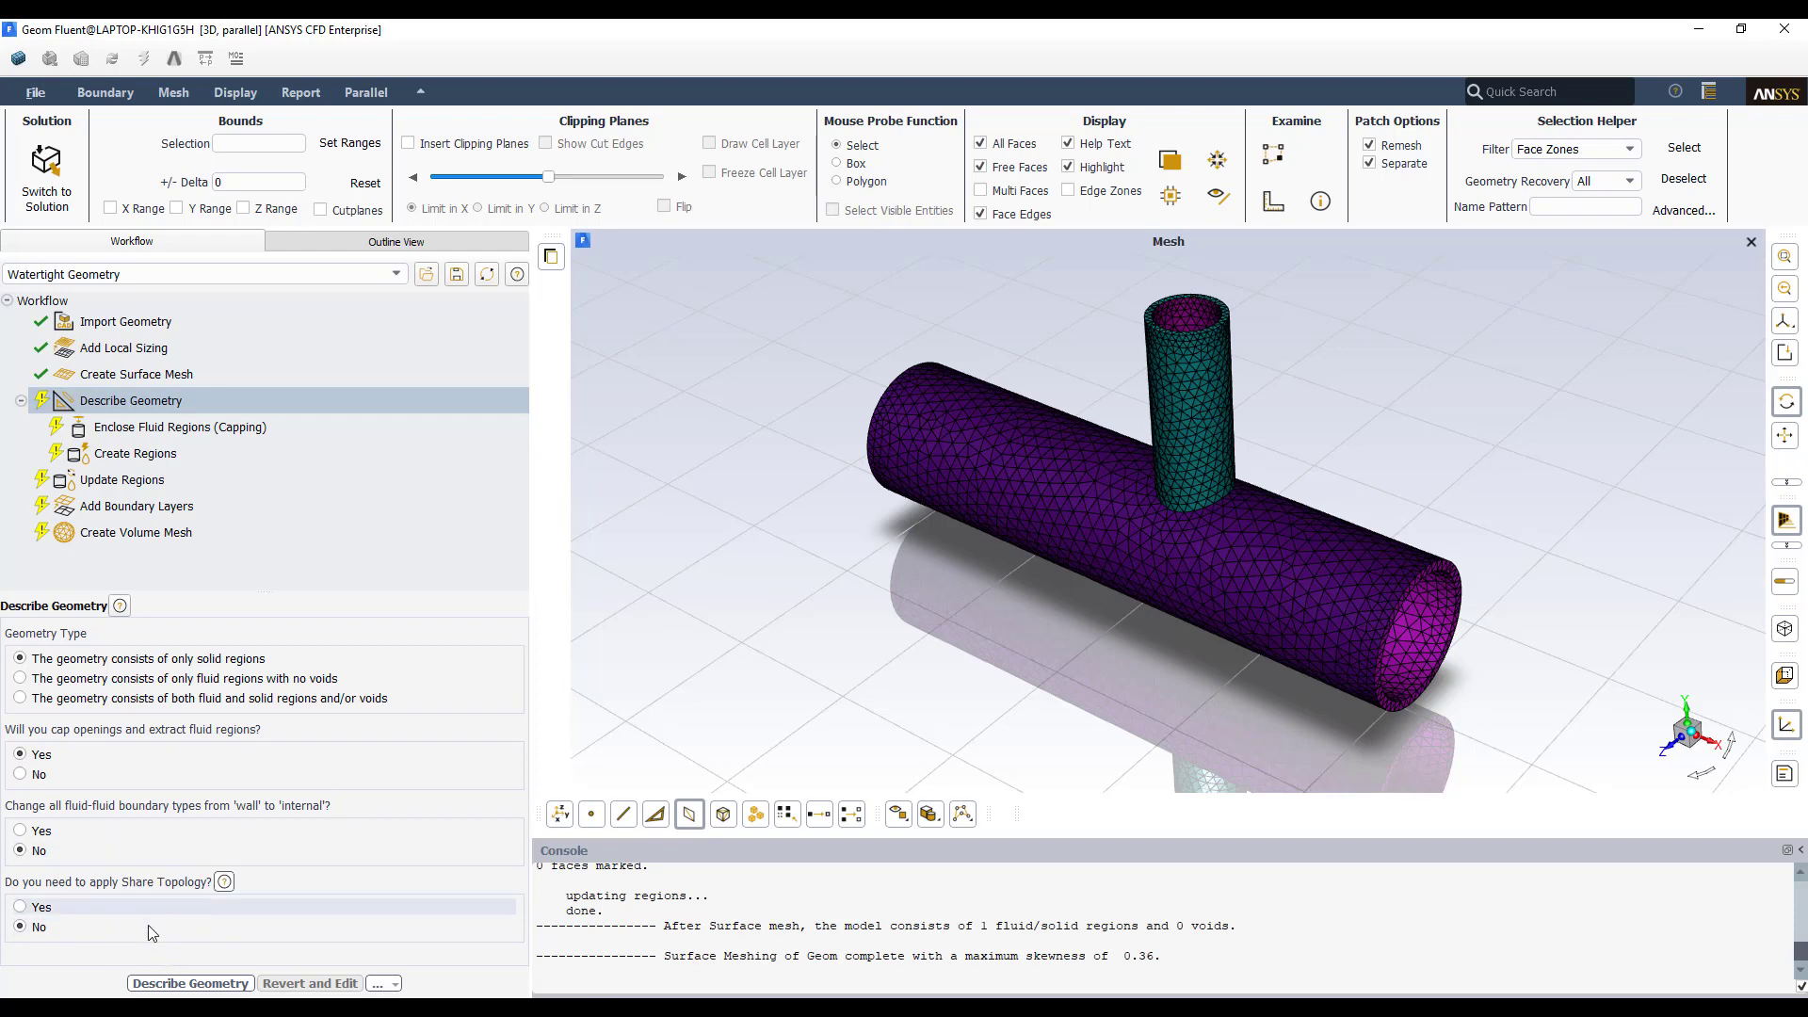
pyautogui.click(208, 985)
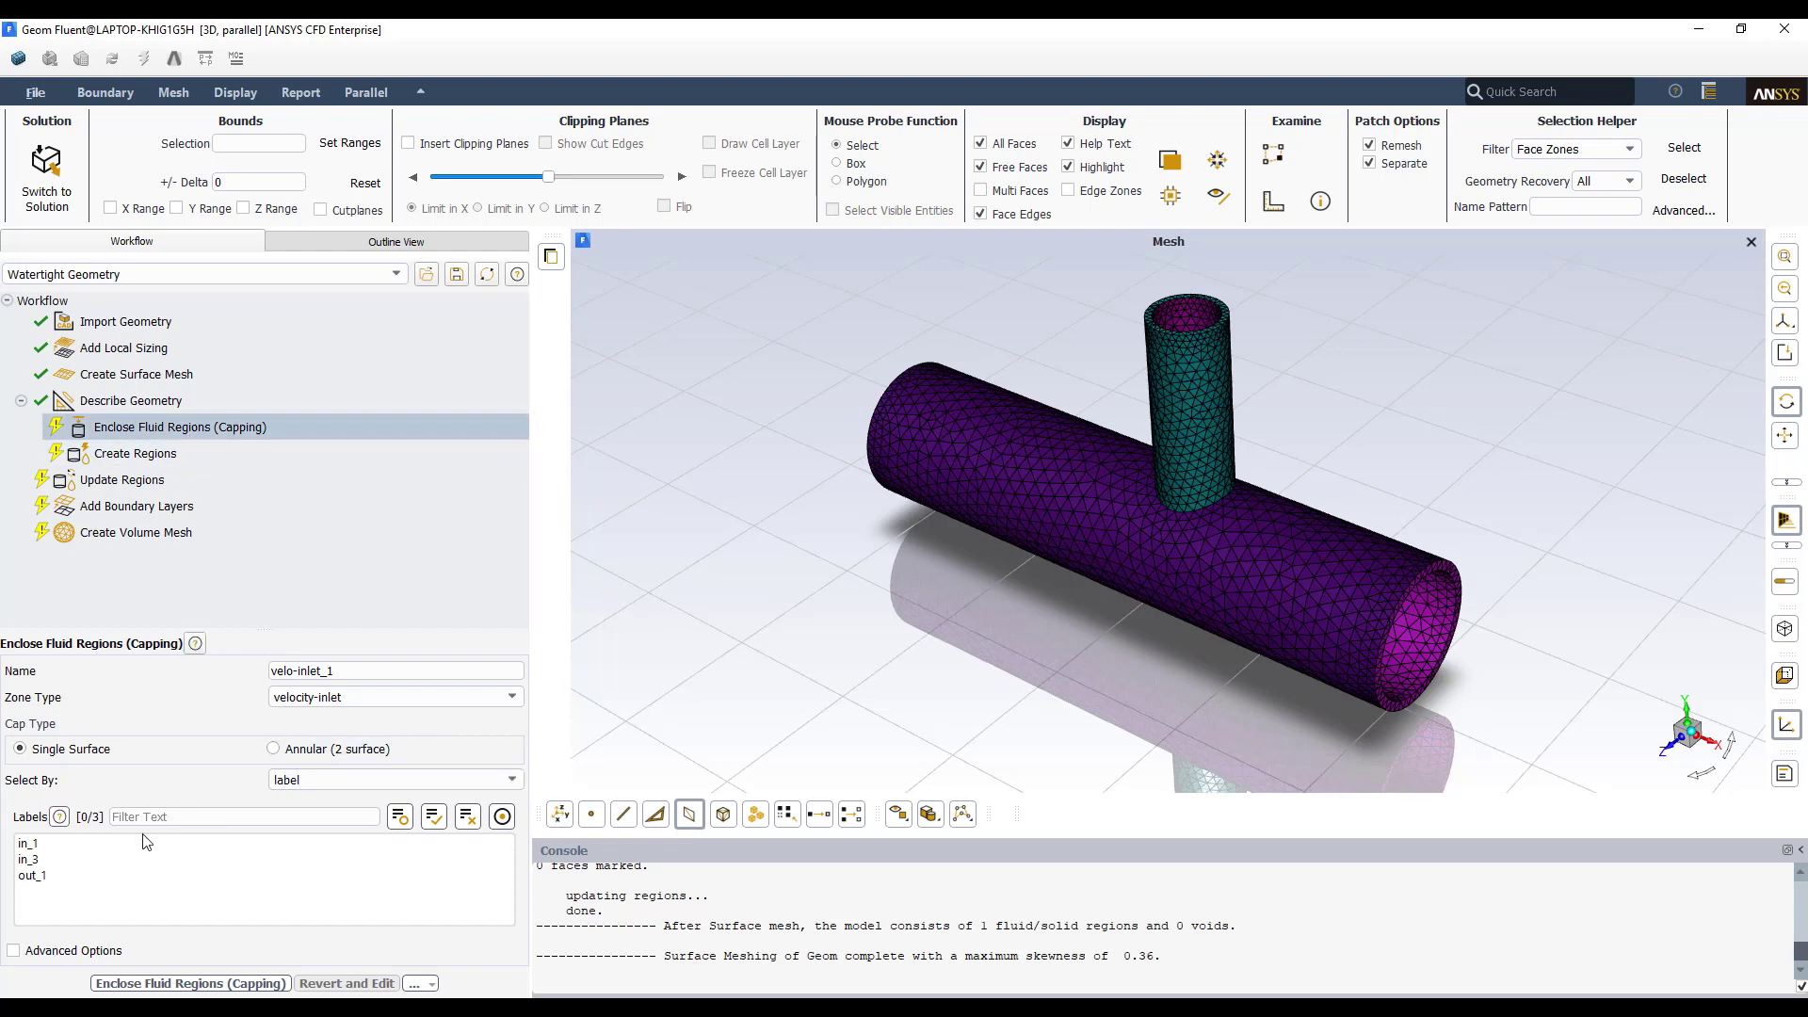
# Step: Cap the in_1 opening with a single-surface velocity-inlet zone named inlet-1
pyautogui.click(45, 844)
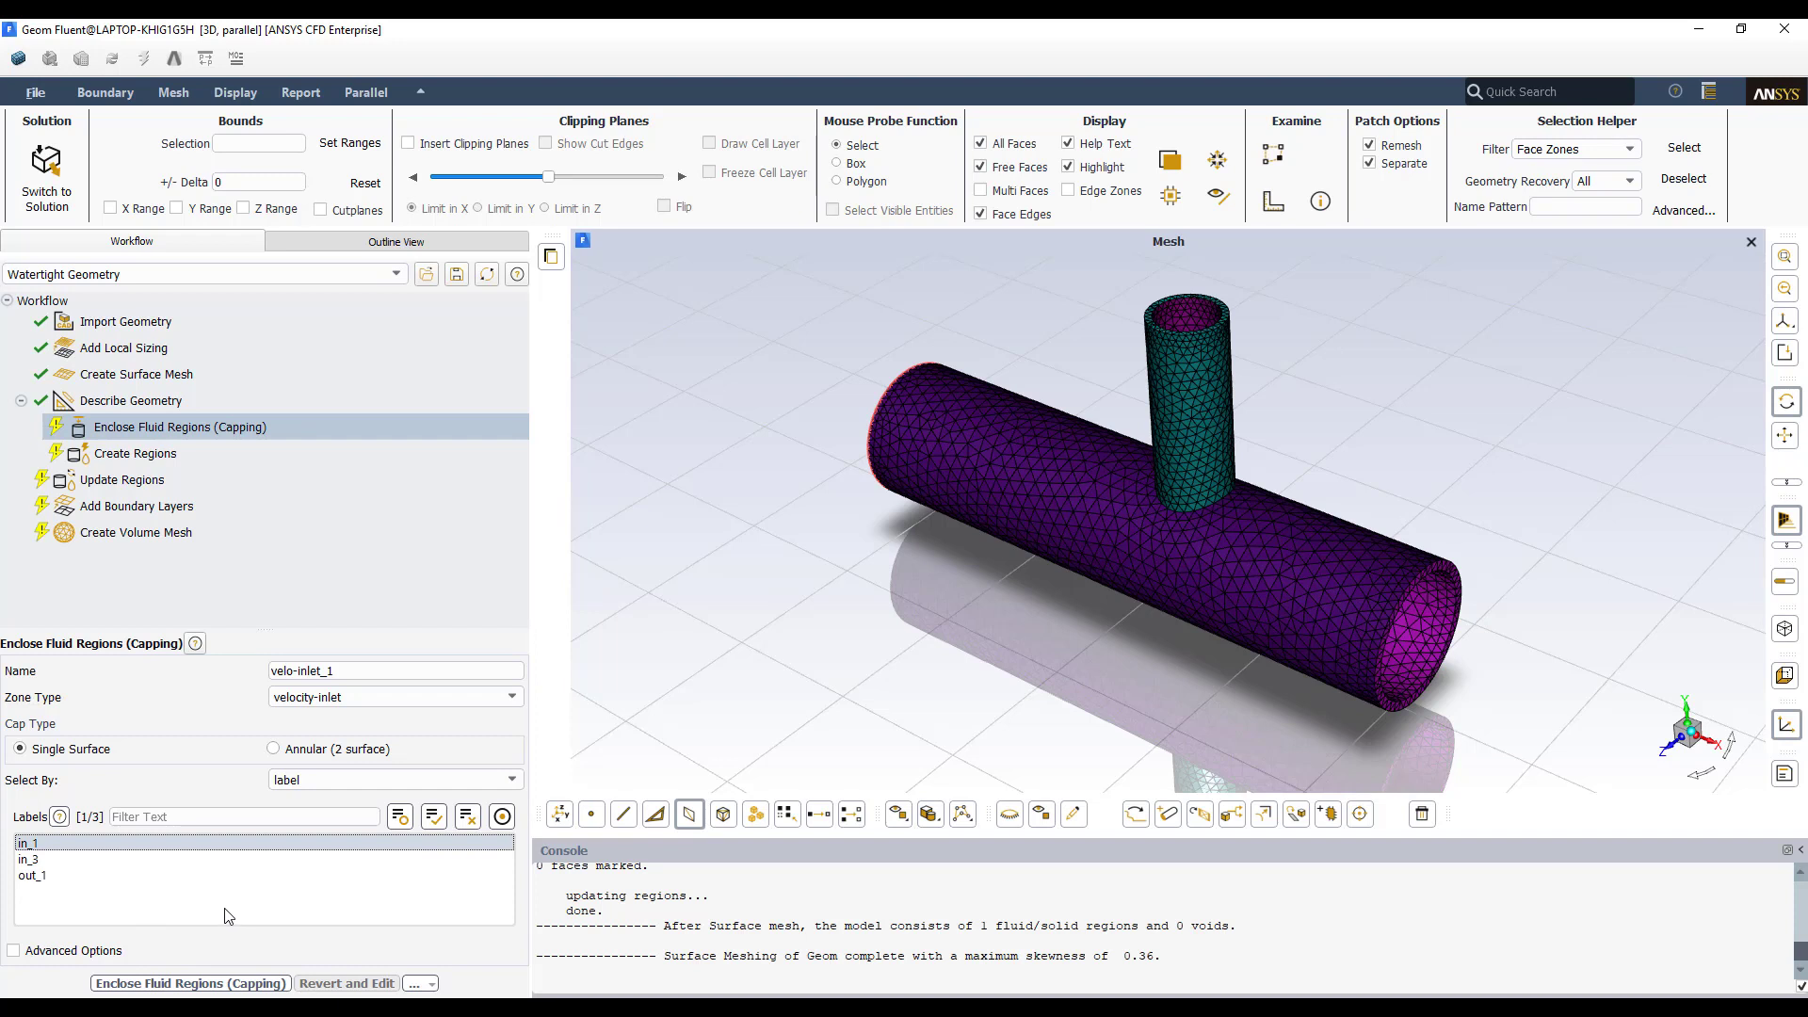
pyautogui.moveTo(339, 671); pyautogui.dragTo(239, 674)
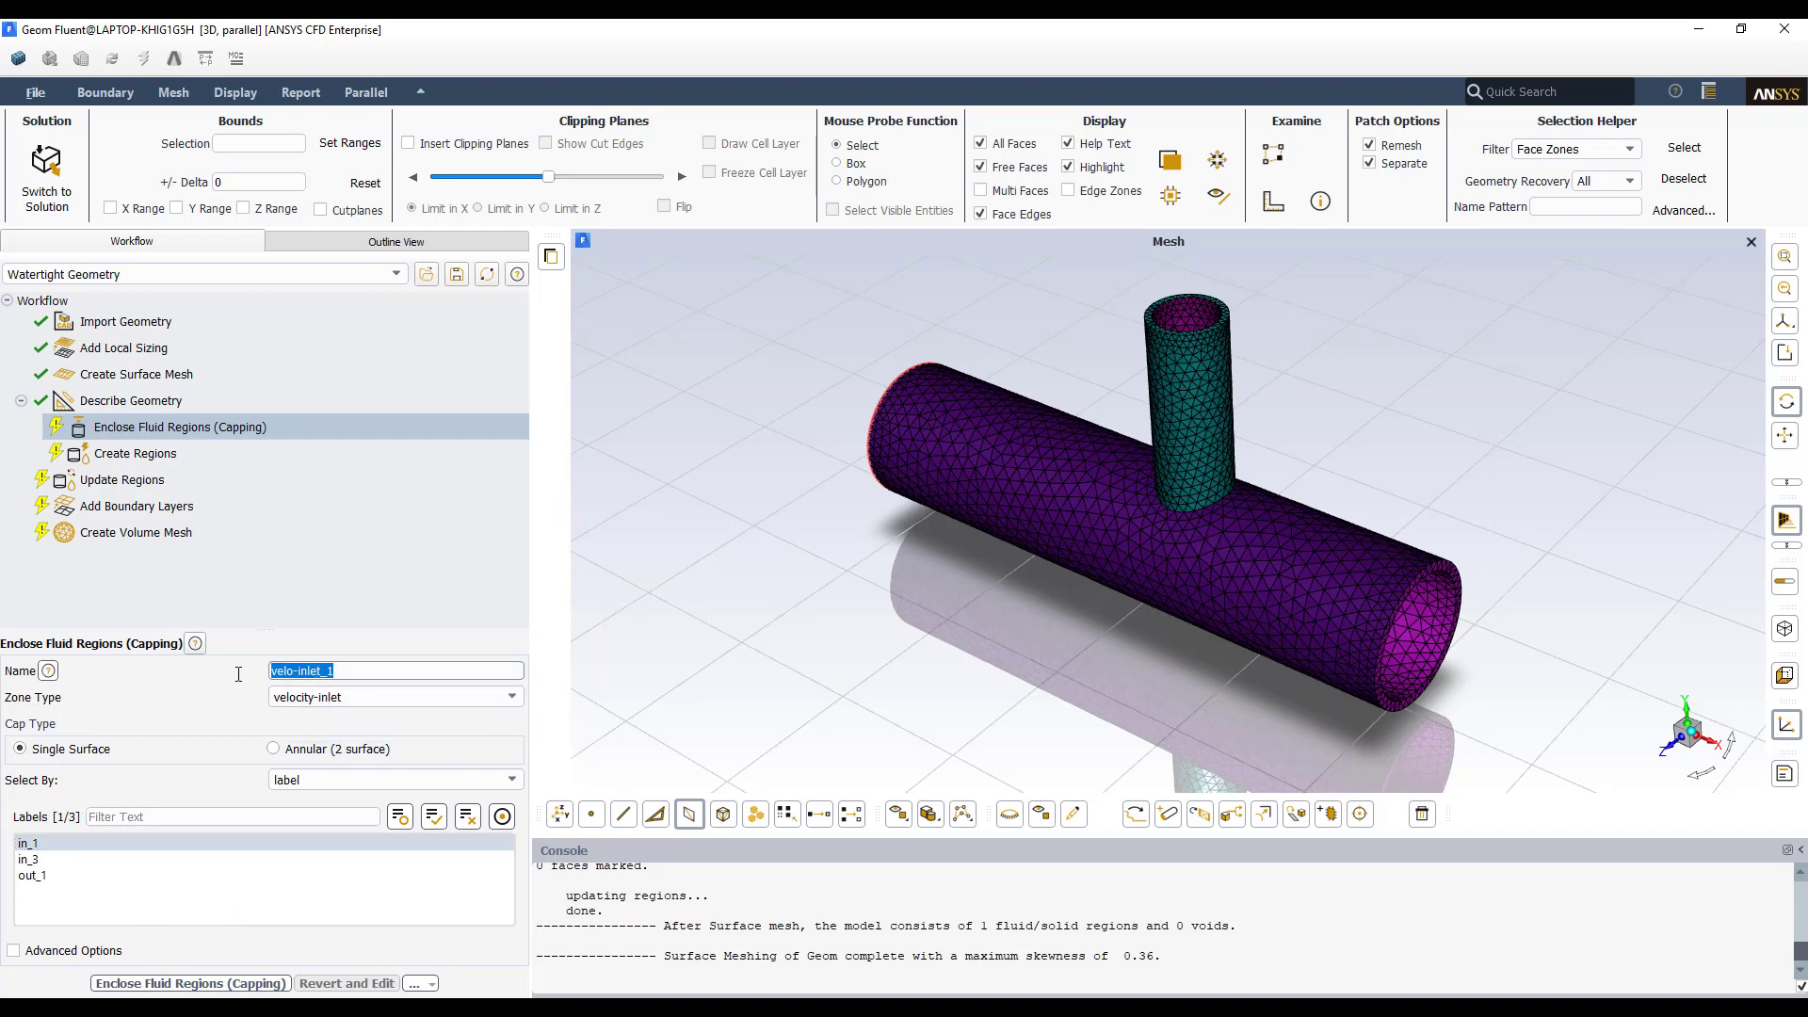
pyautogui.write('inlet')
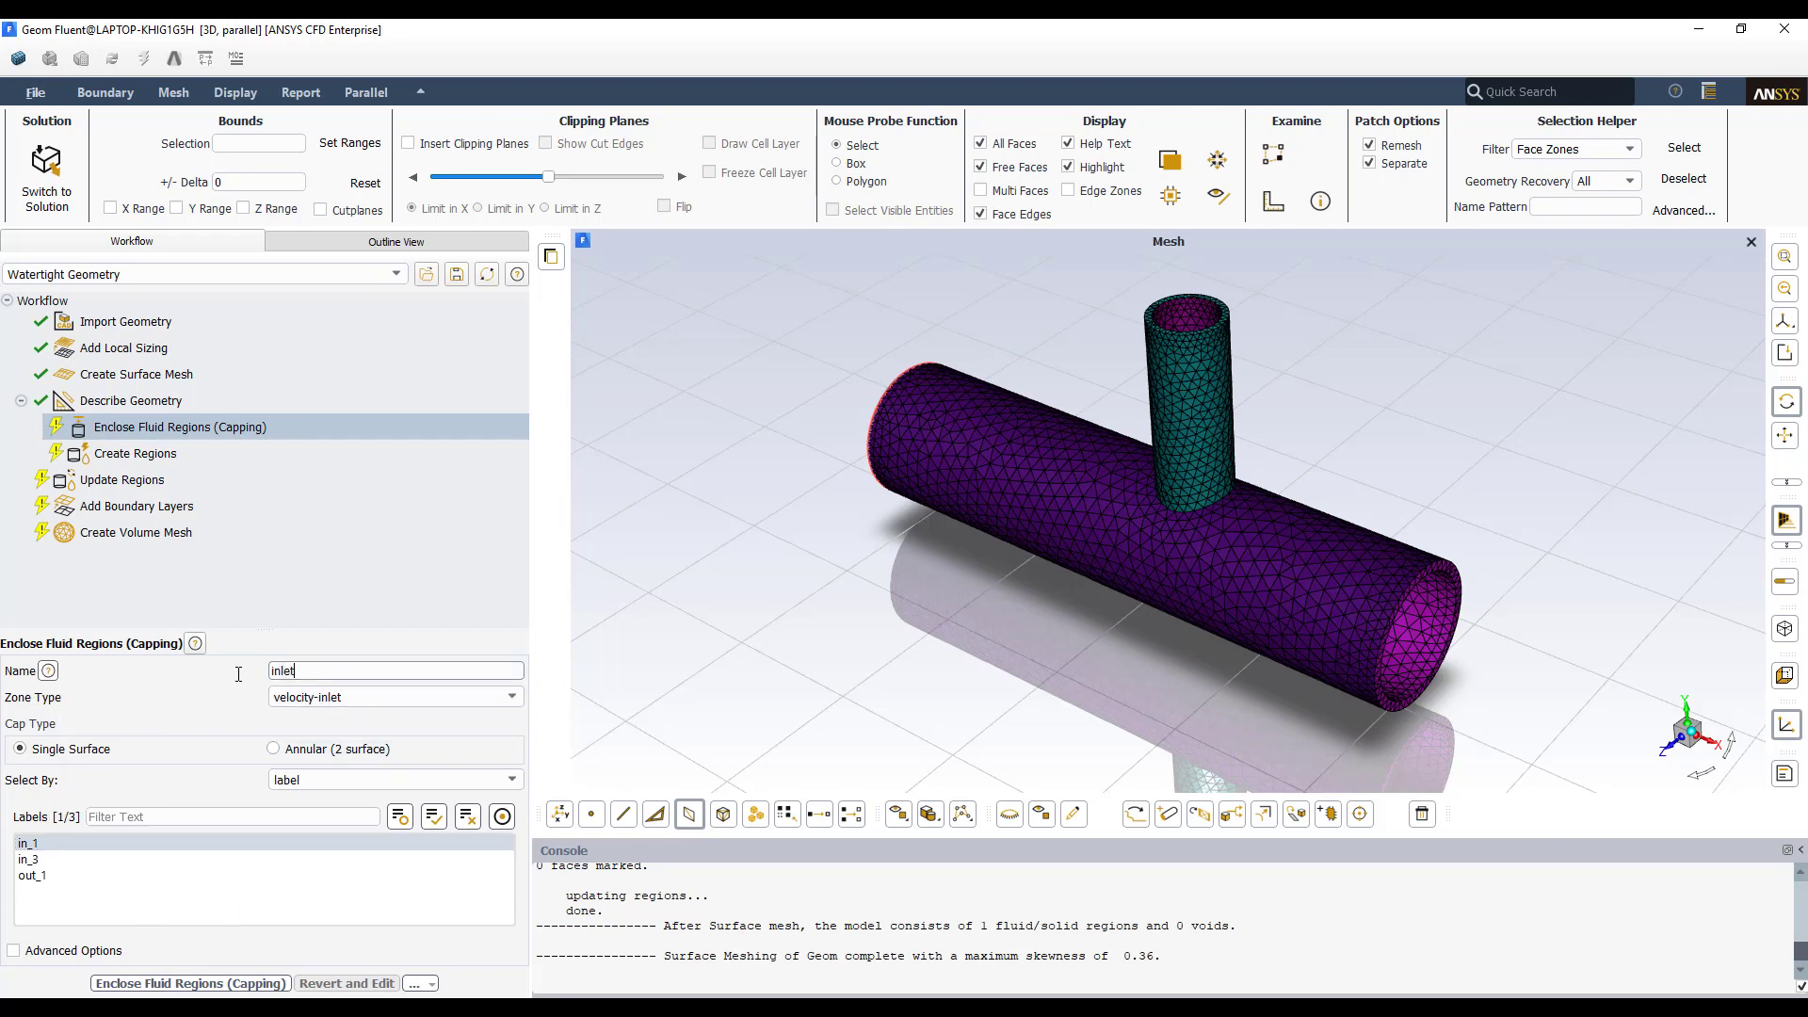
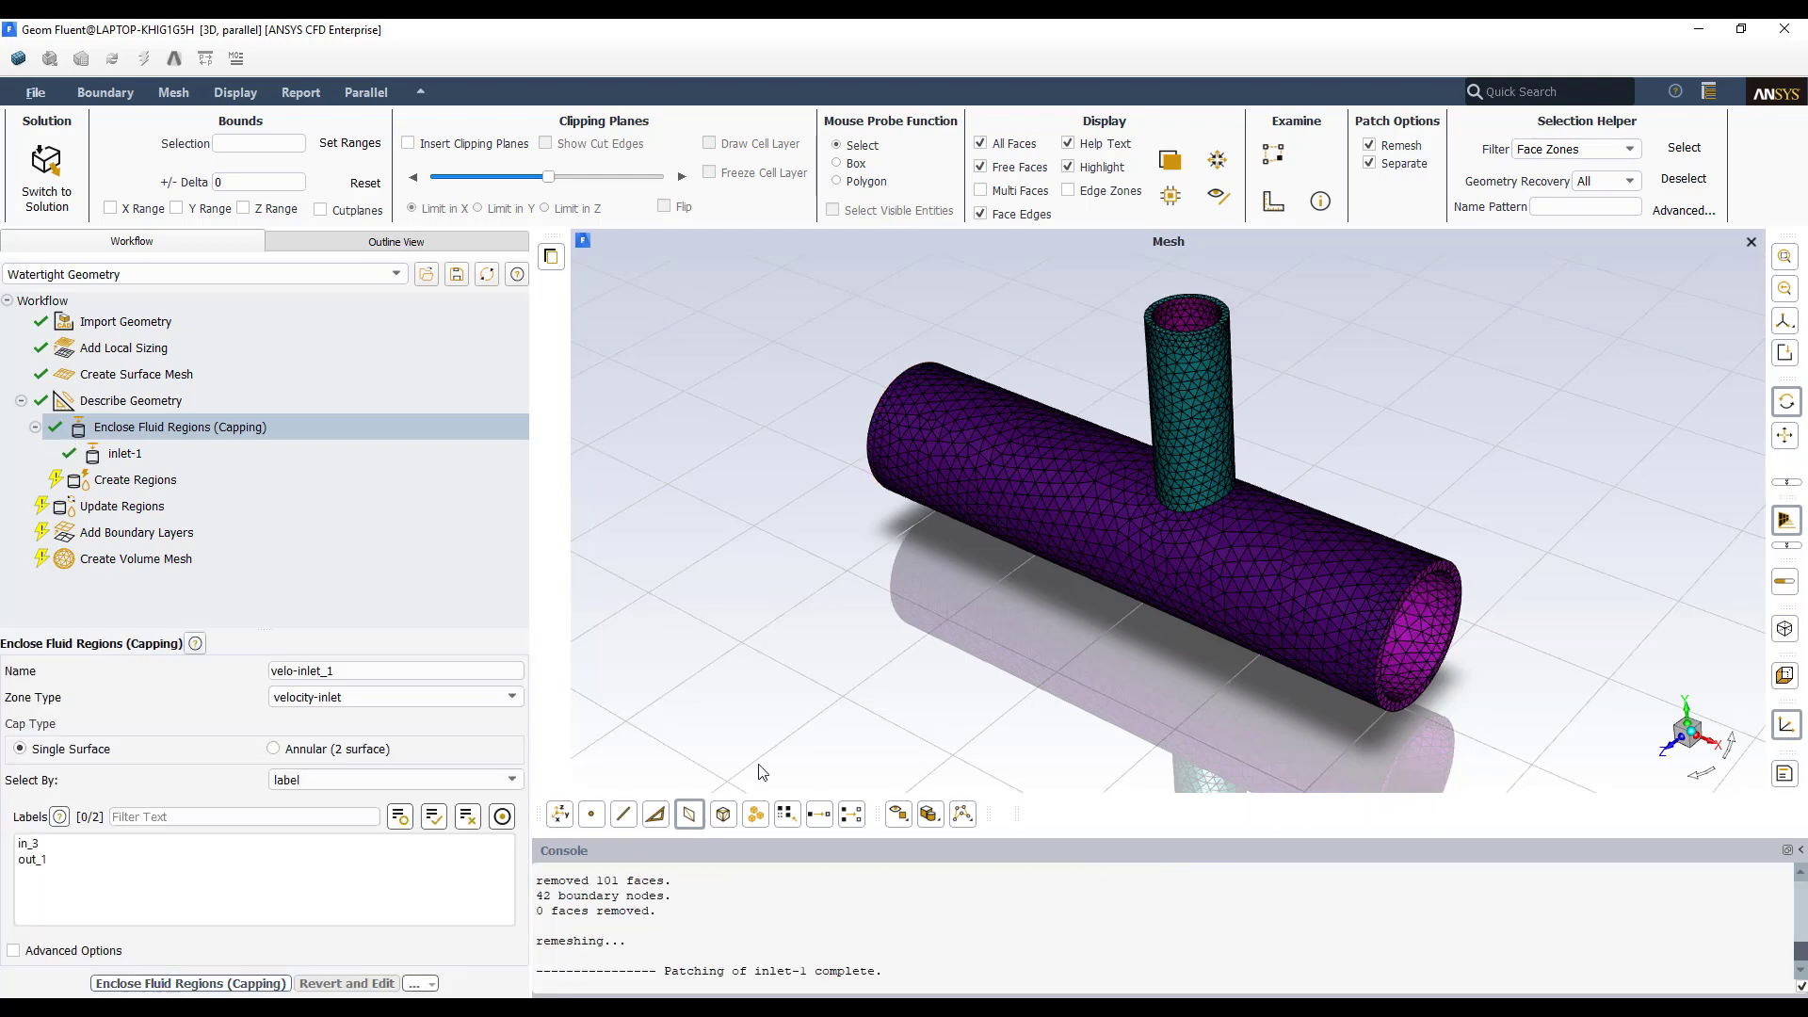
pyautogui.moveTo(763, 772); pyautogui.dragTo(865, 448)
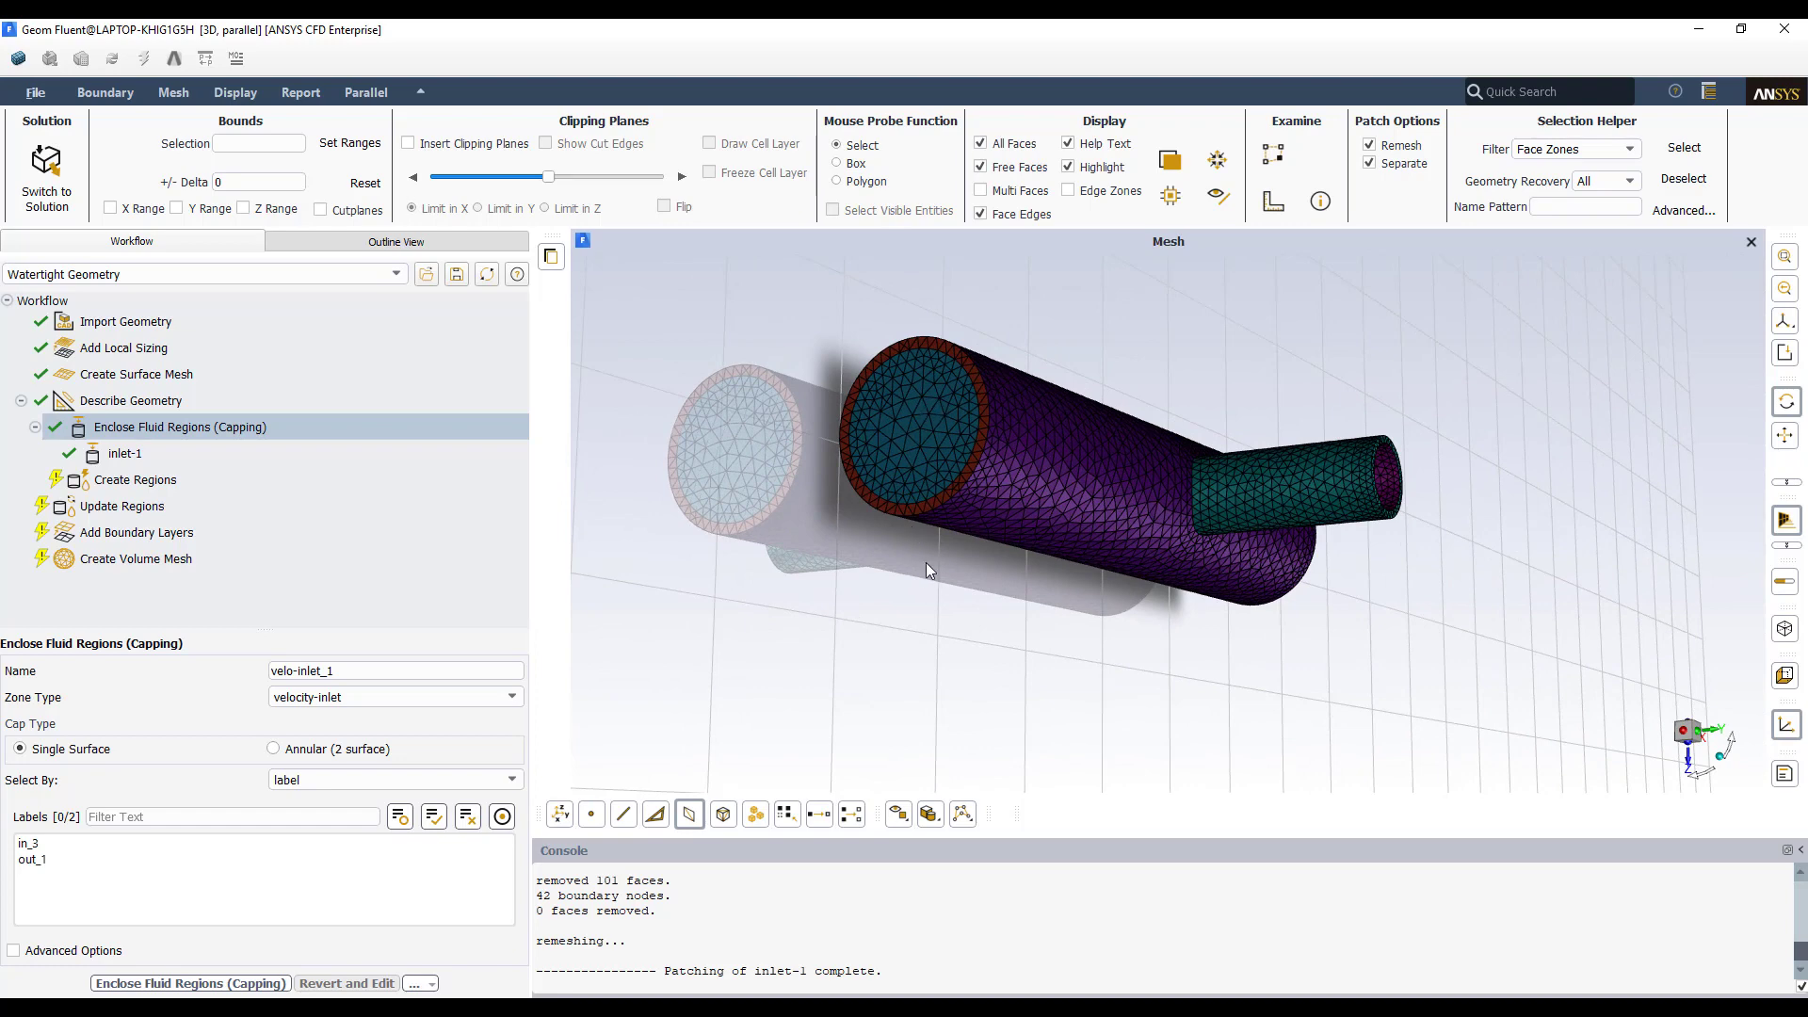
pyautogui.moveTo(927, 568); pyautogui.dragTo(735, 509)
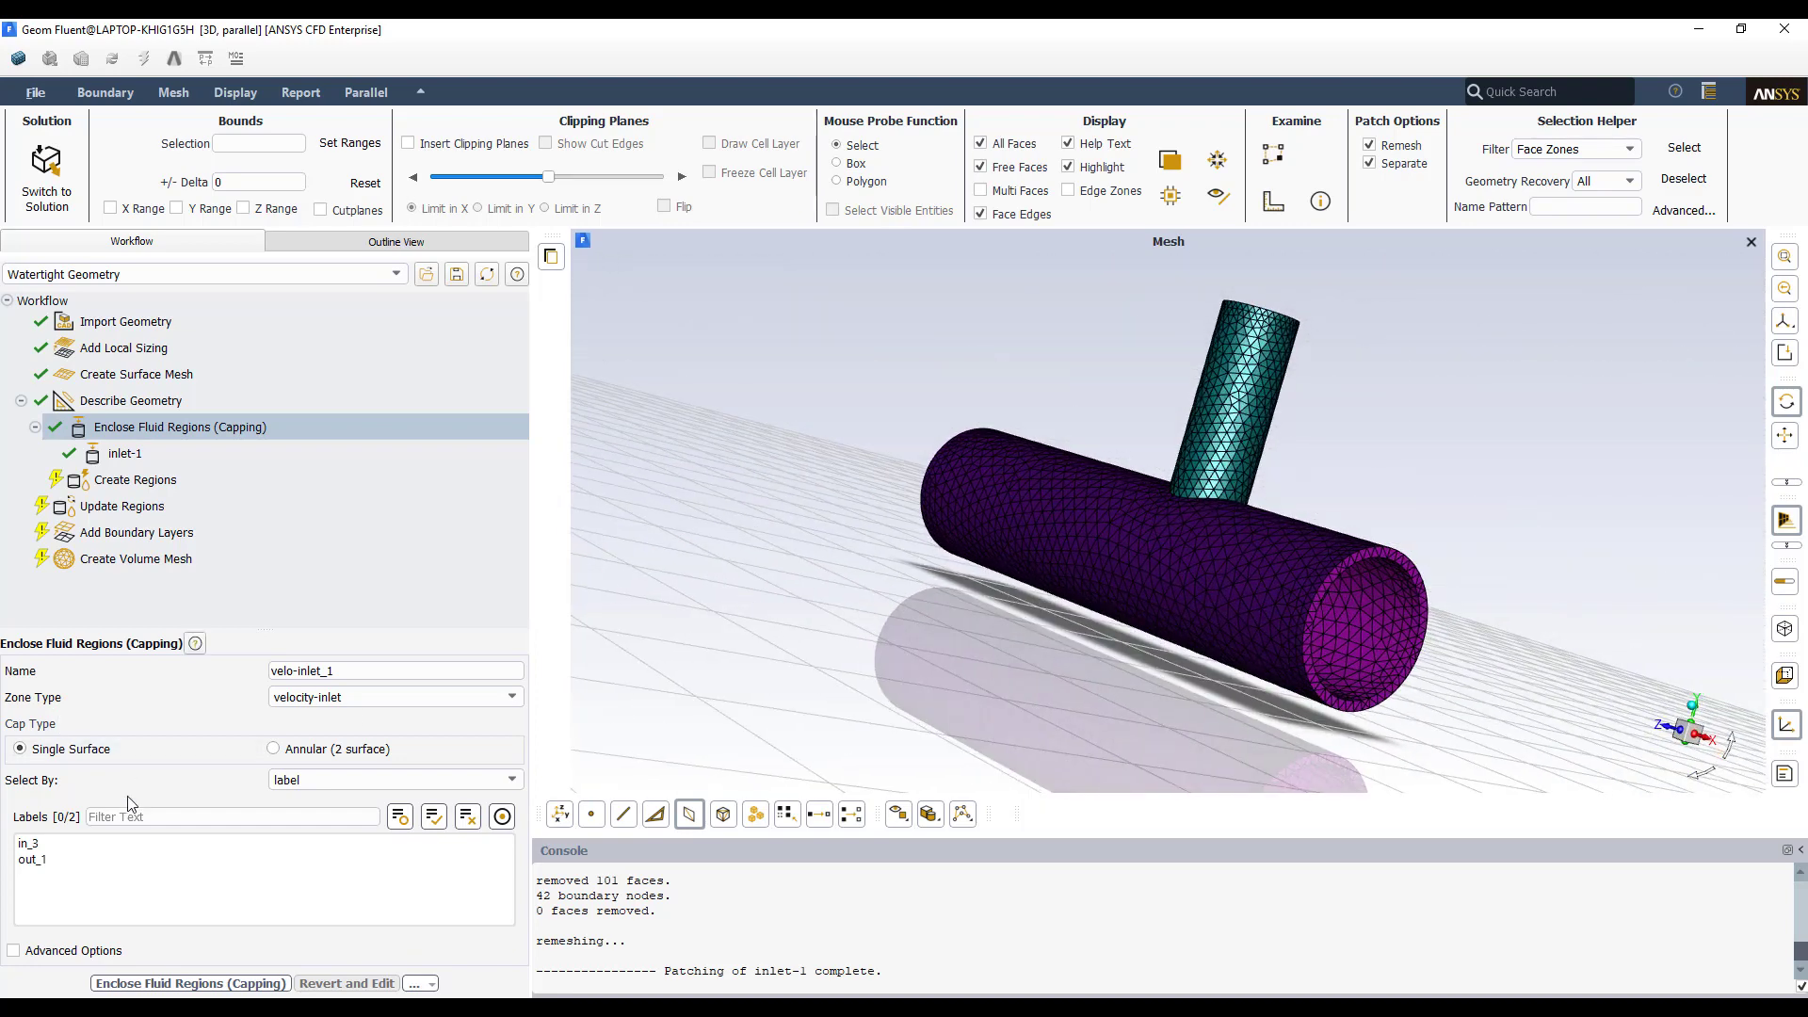
# Step: Cap the in_3 opening with a single-surface velocity-inlet zone named inlet-2
pyautogui.click(29, 842)
pyautogui.click(345, 670)
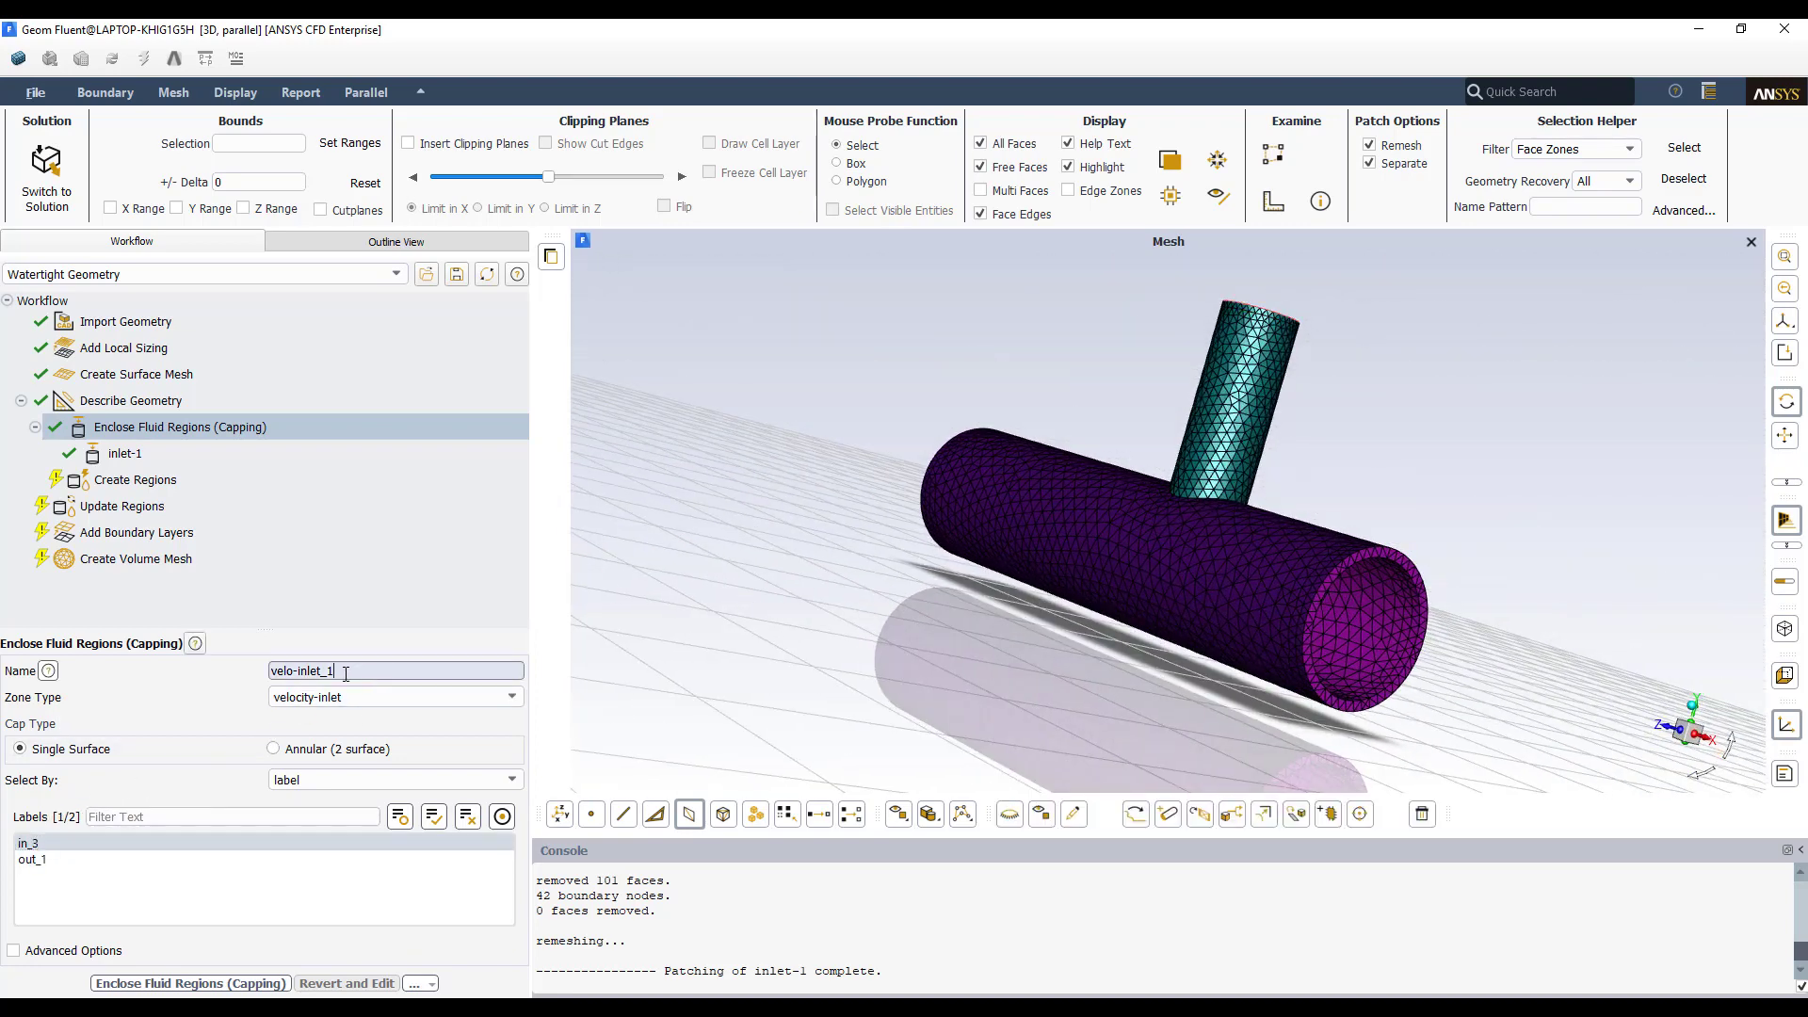
pyautogui.tripleClick(346, 670)
pyautogui.write('inlet')
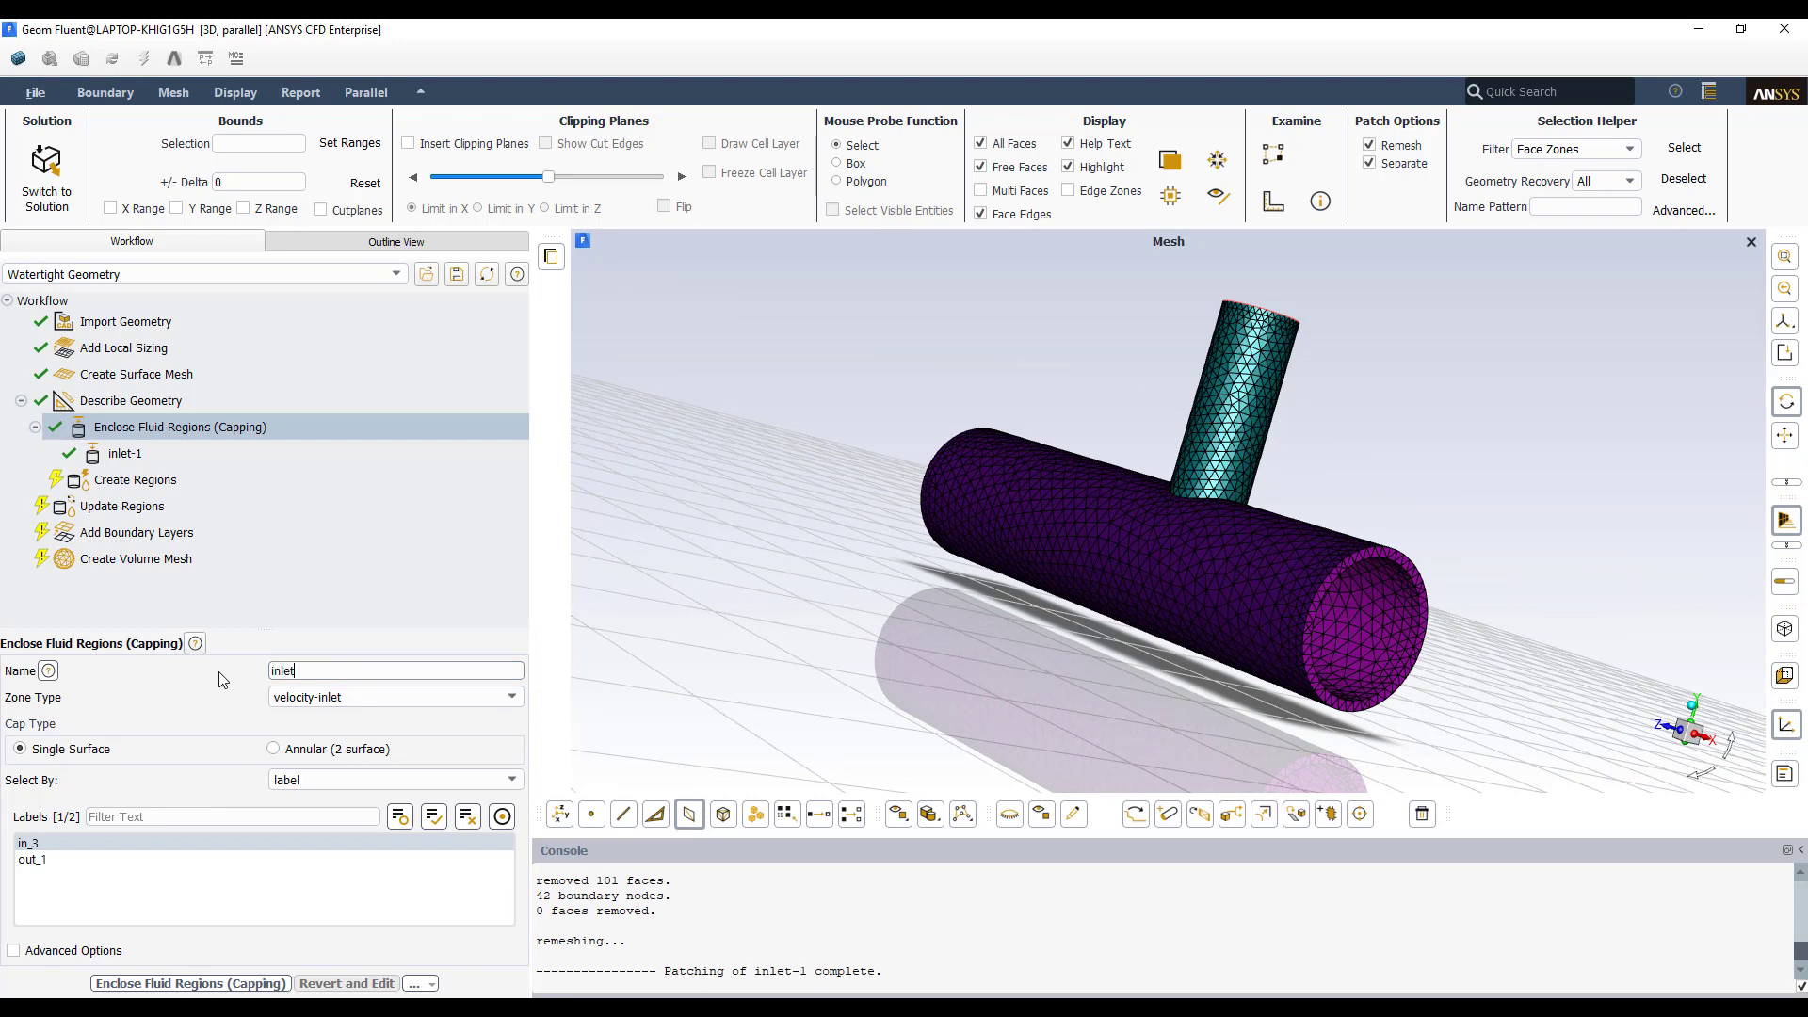
pyautogui.write('-2')
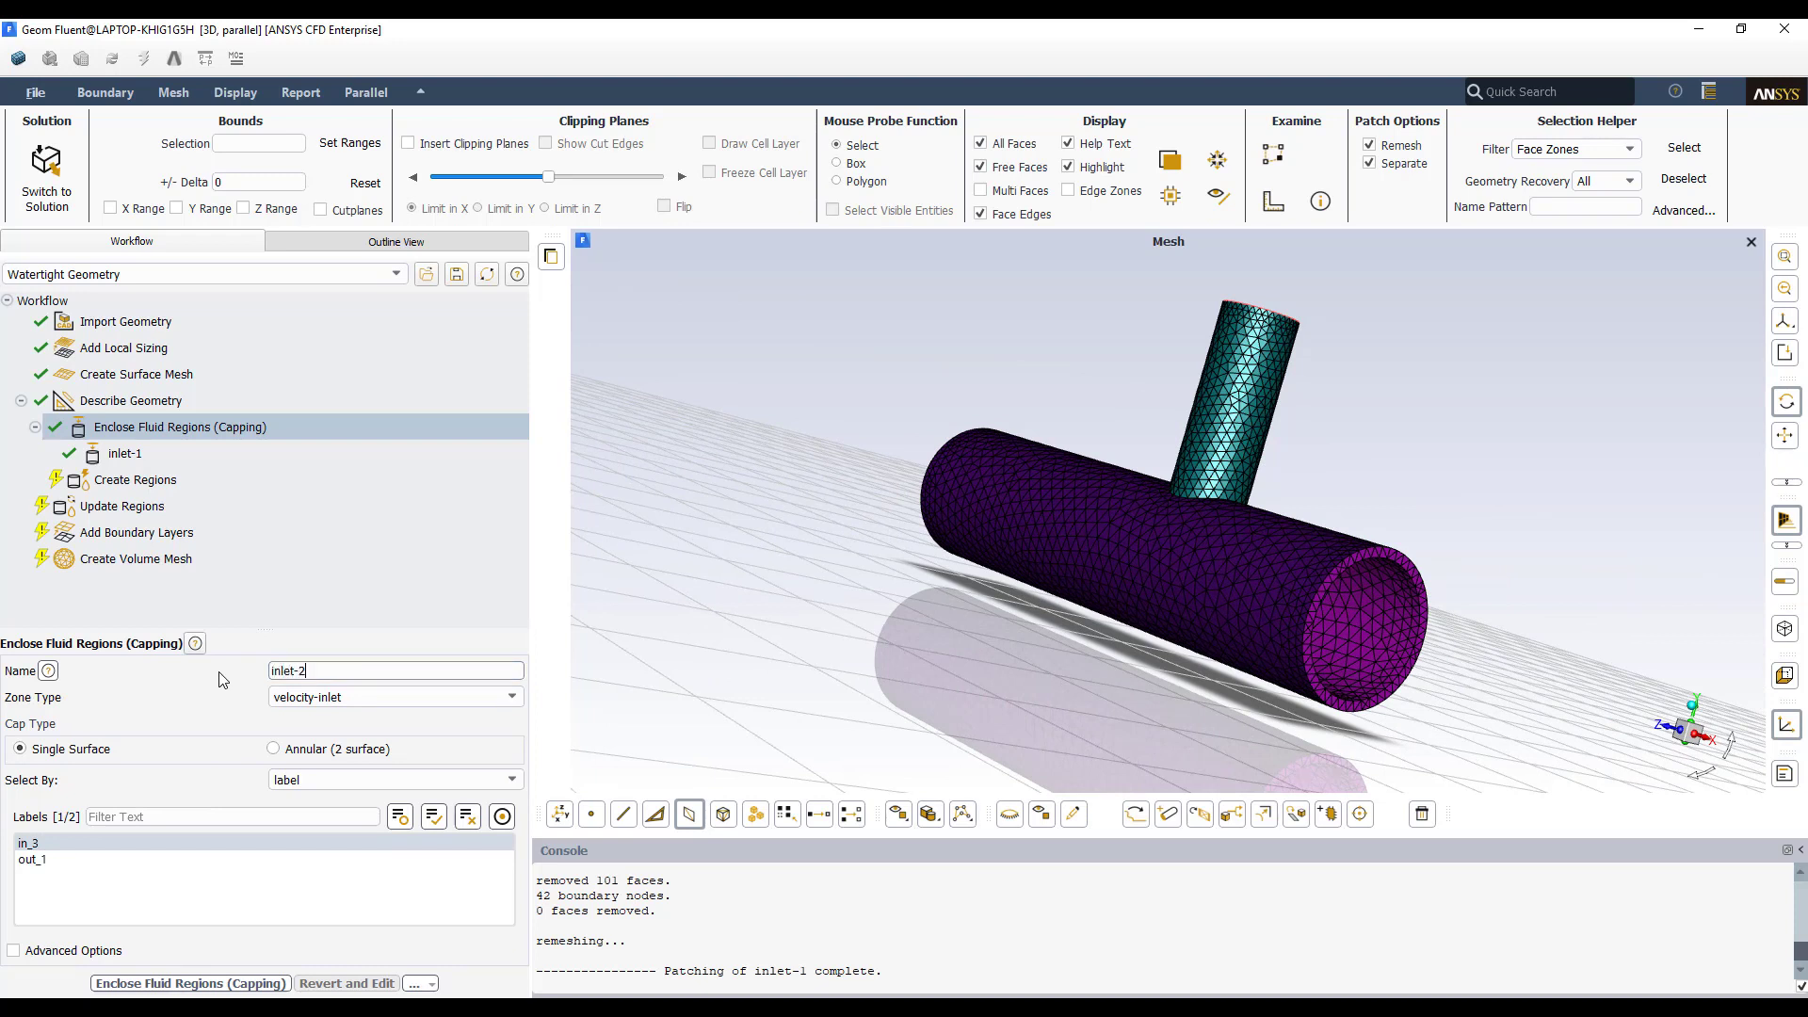
pyautogui.click(157, 983)
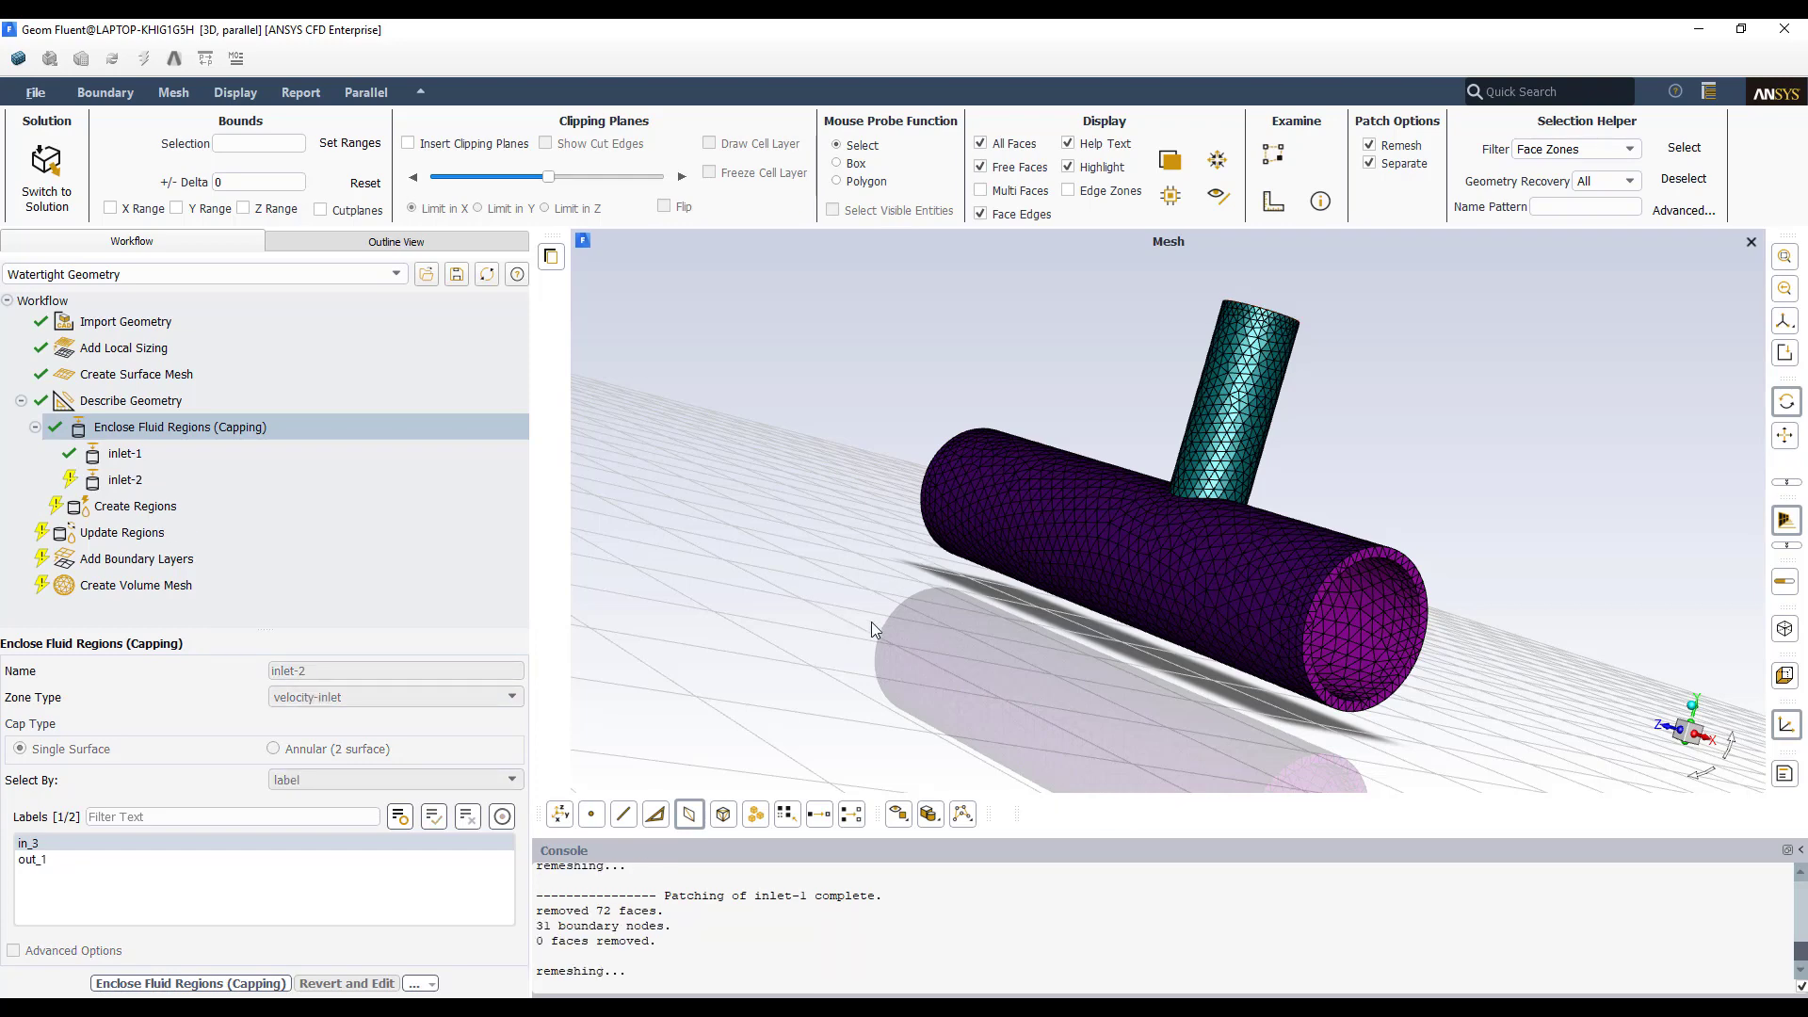
pyautogui.moveTo(862, 630); pyautogui.dragTo(1148, 554)
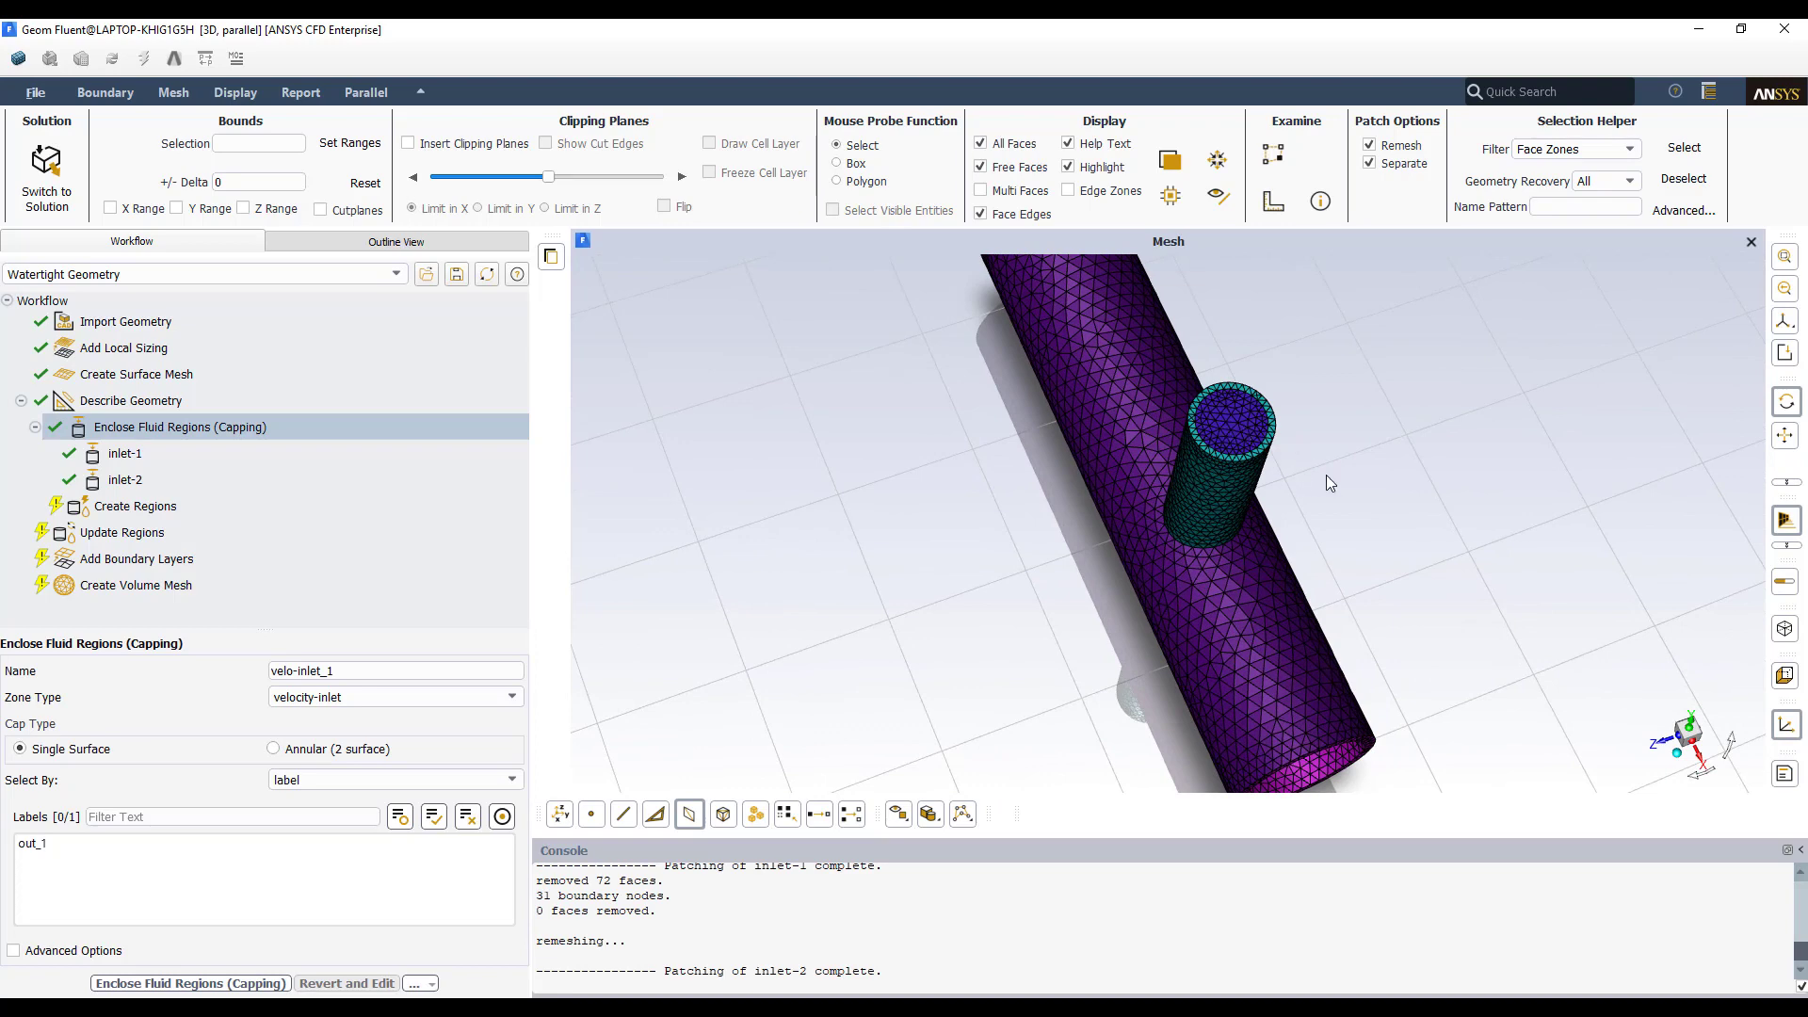
pyautogui.moveTo(1413, 599); pyautogui.dragTo(1483, 473)
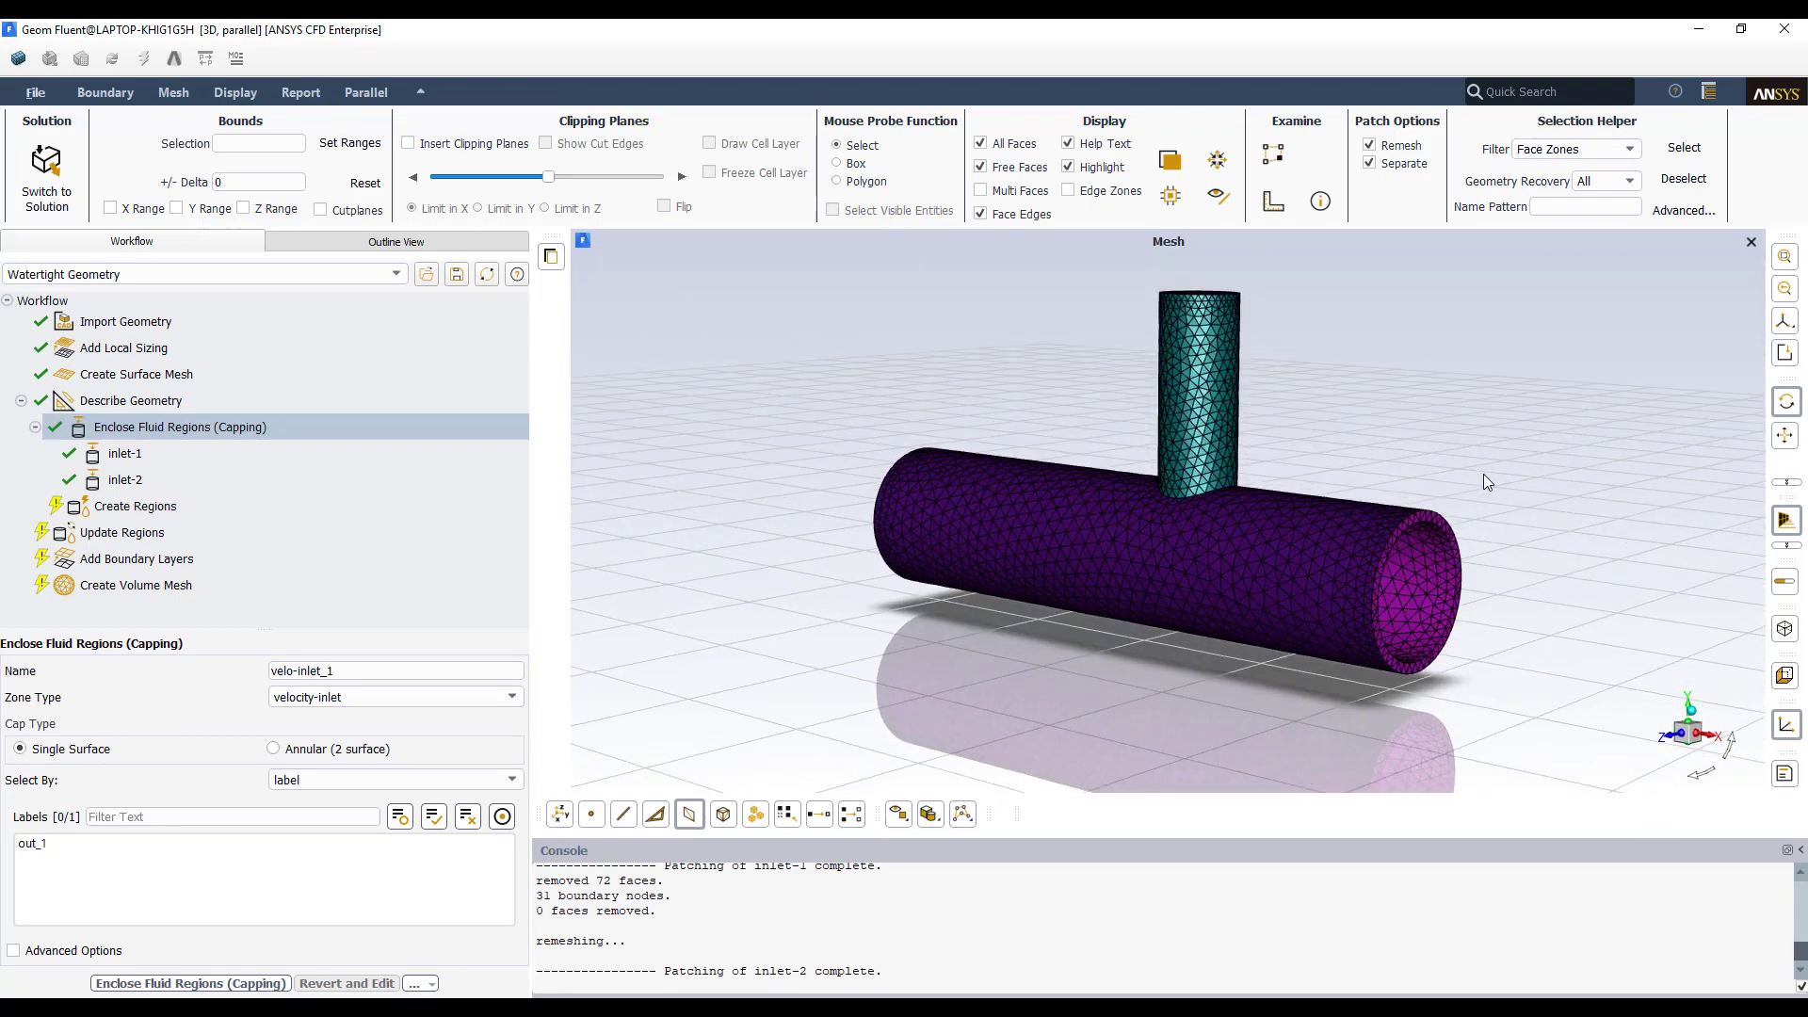
# Step: Cap the out_1 opening with a single-surface pressure-outlet zone named outlet-1
pyautogui.click(33, 842)
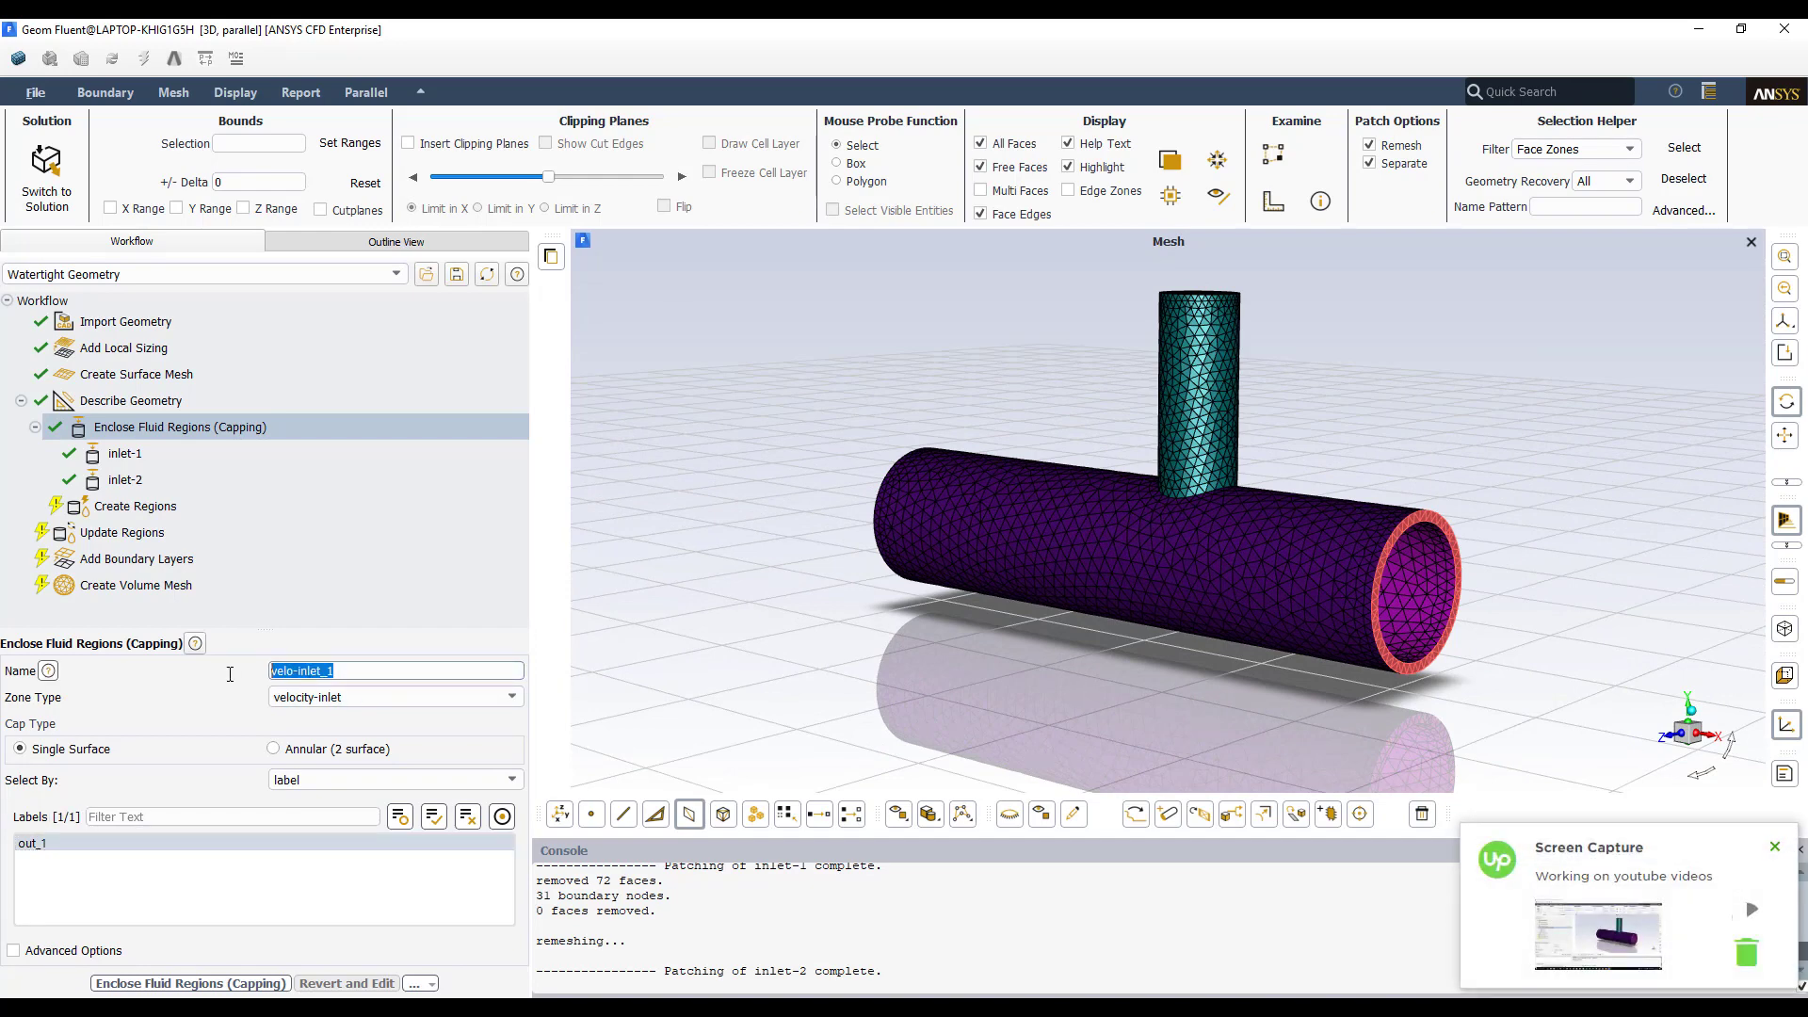
pyautogui.write('outlet-1')
pyautogui.click(445, 697)
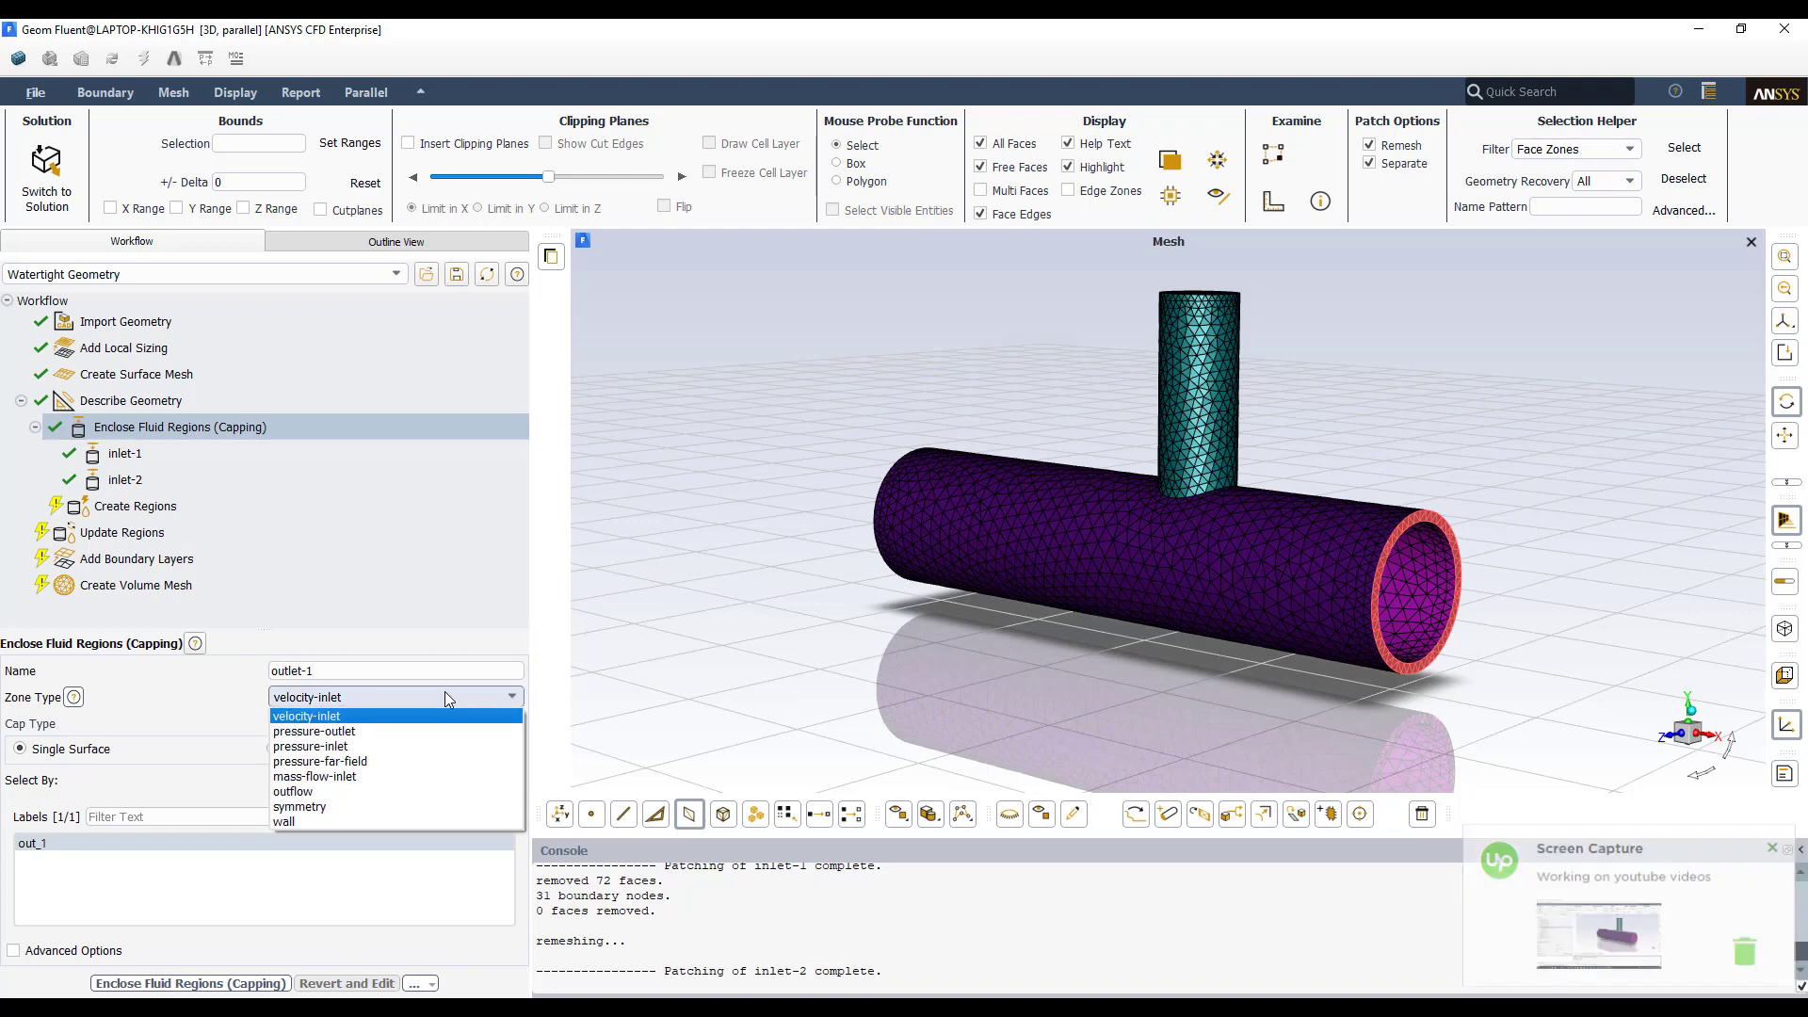
pyautogui.click(407, 731)
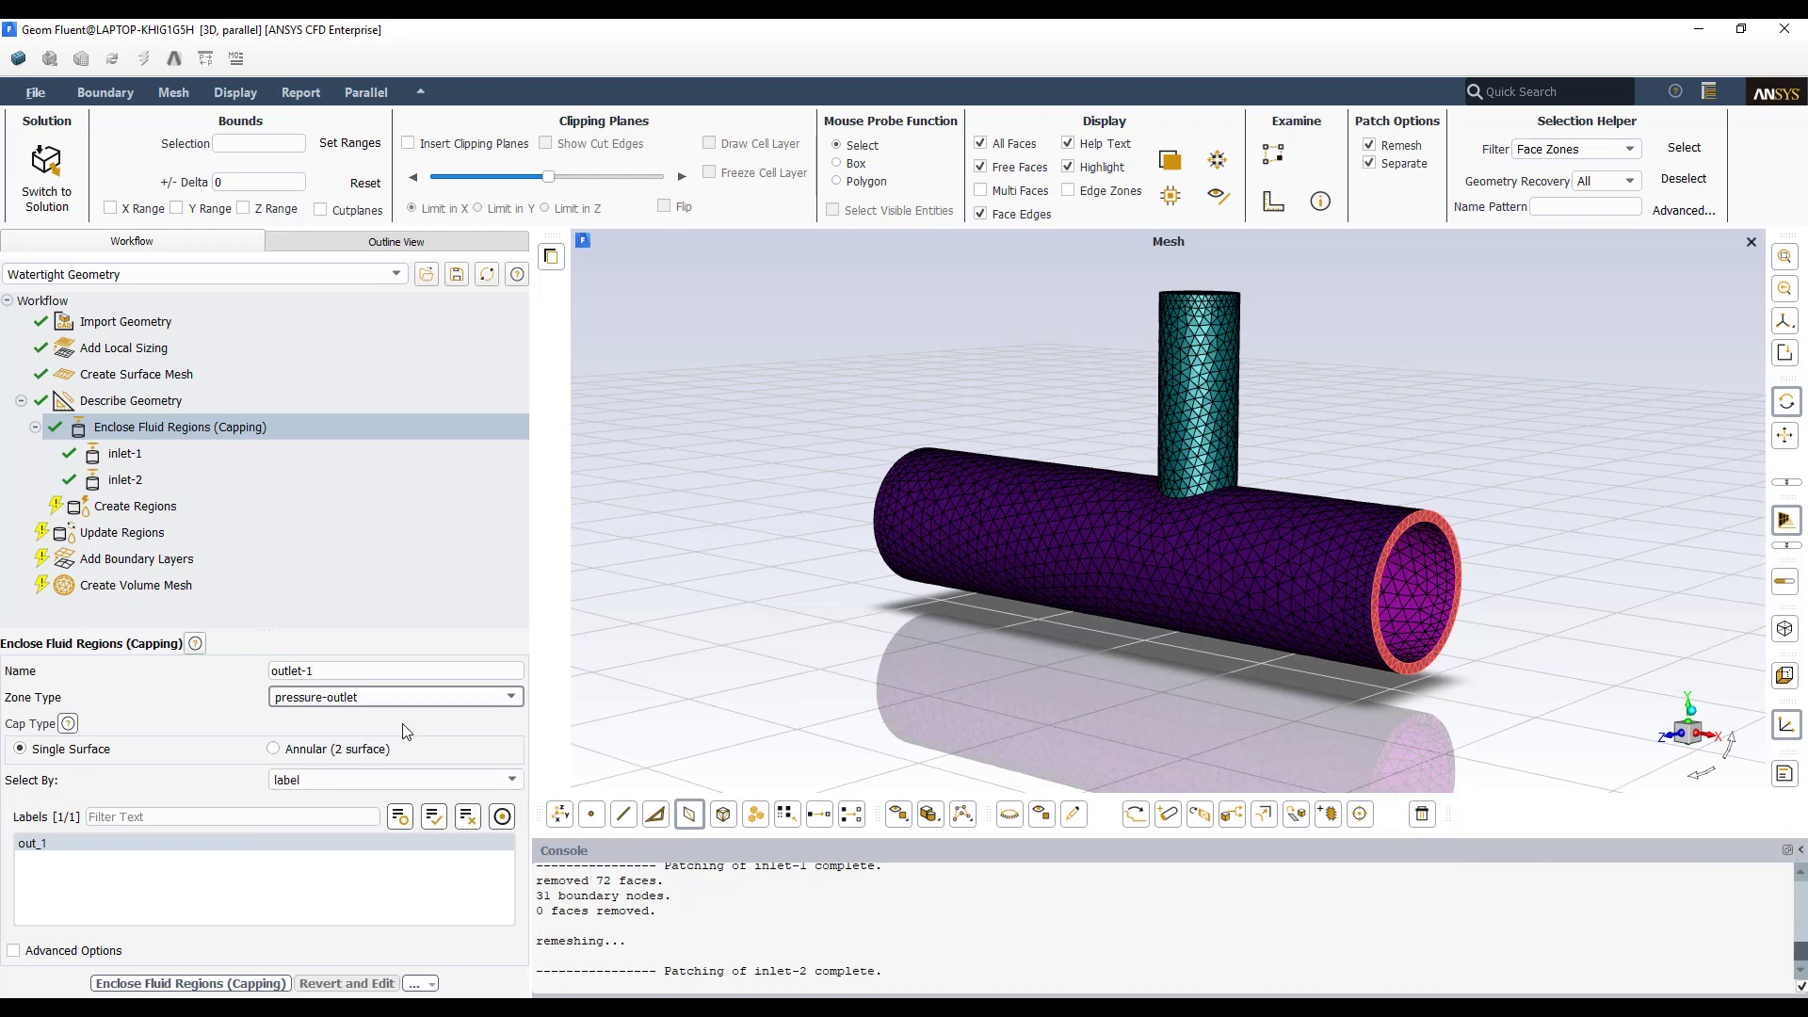
pyautogui.click(168, 983)
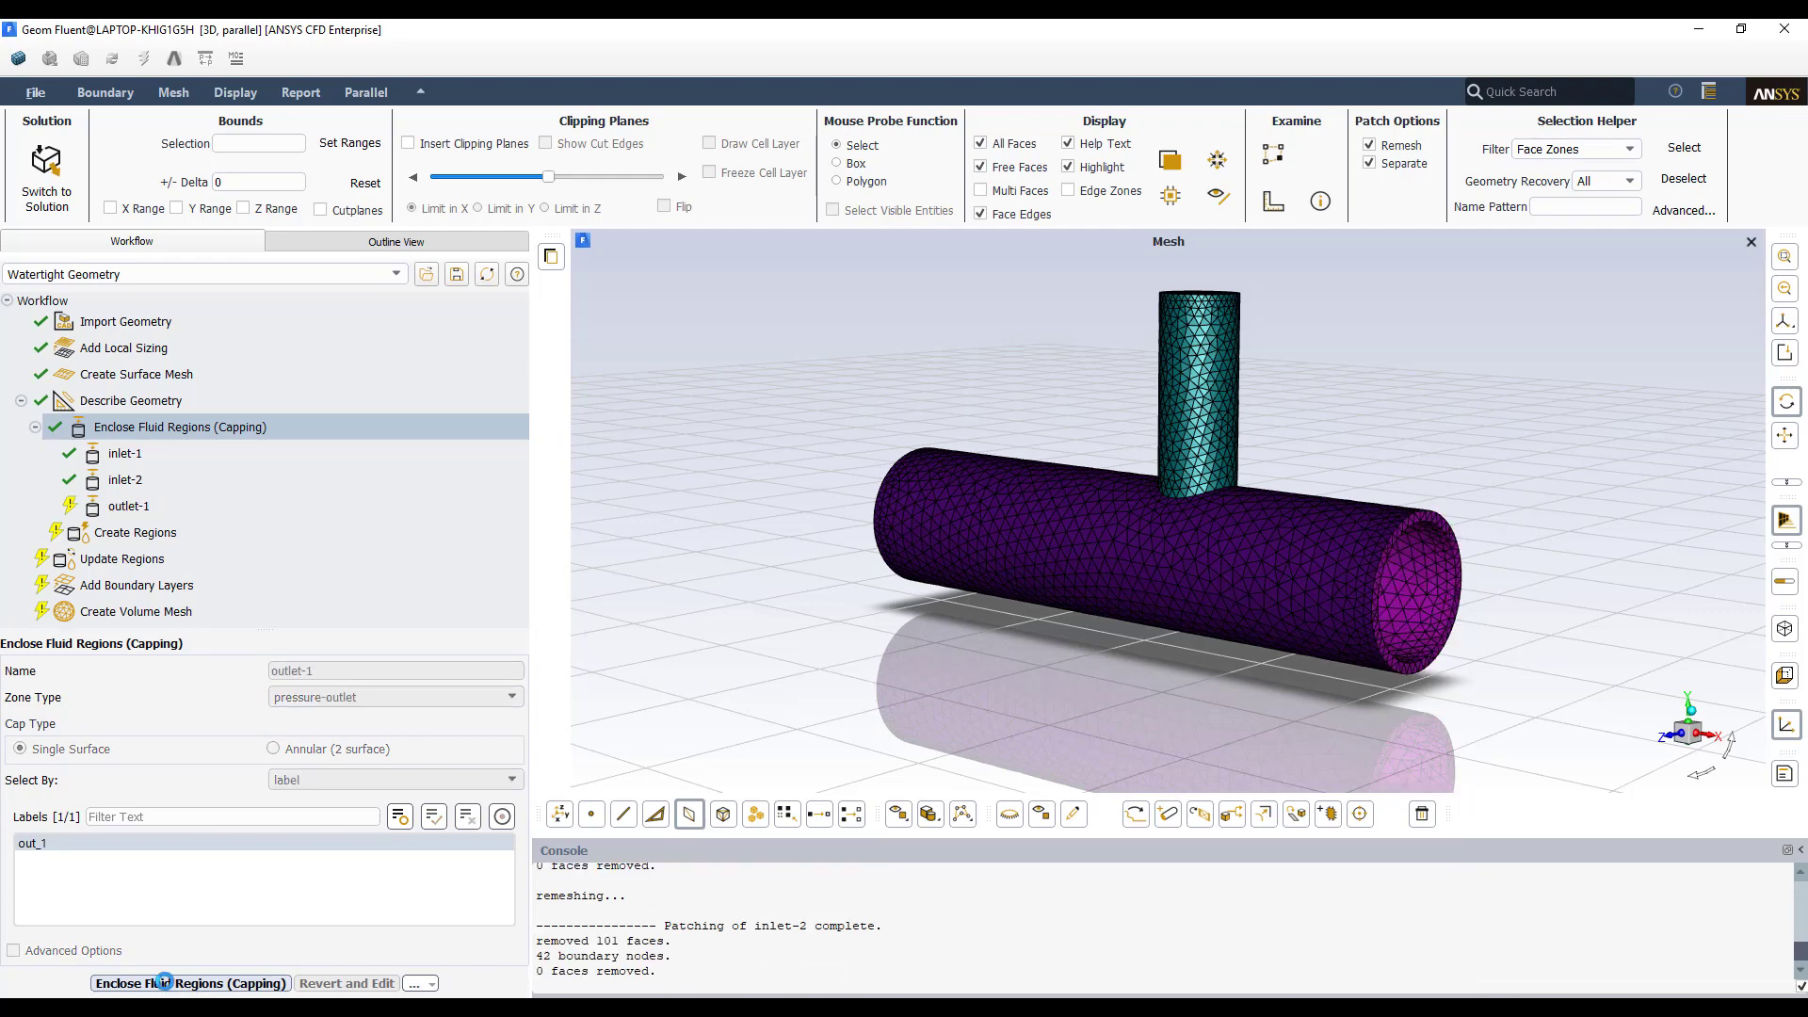
pyautogui.moveTo(845, 656); pyautogui.dragTo(756, 584)
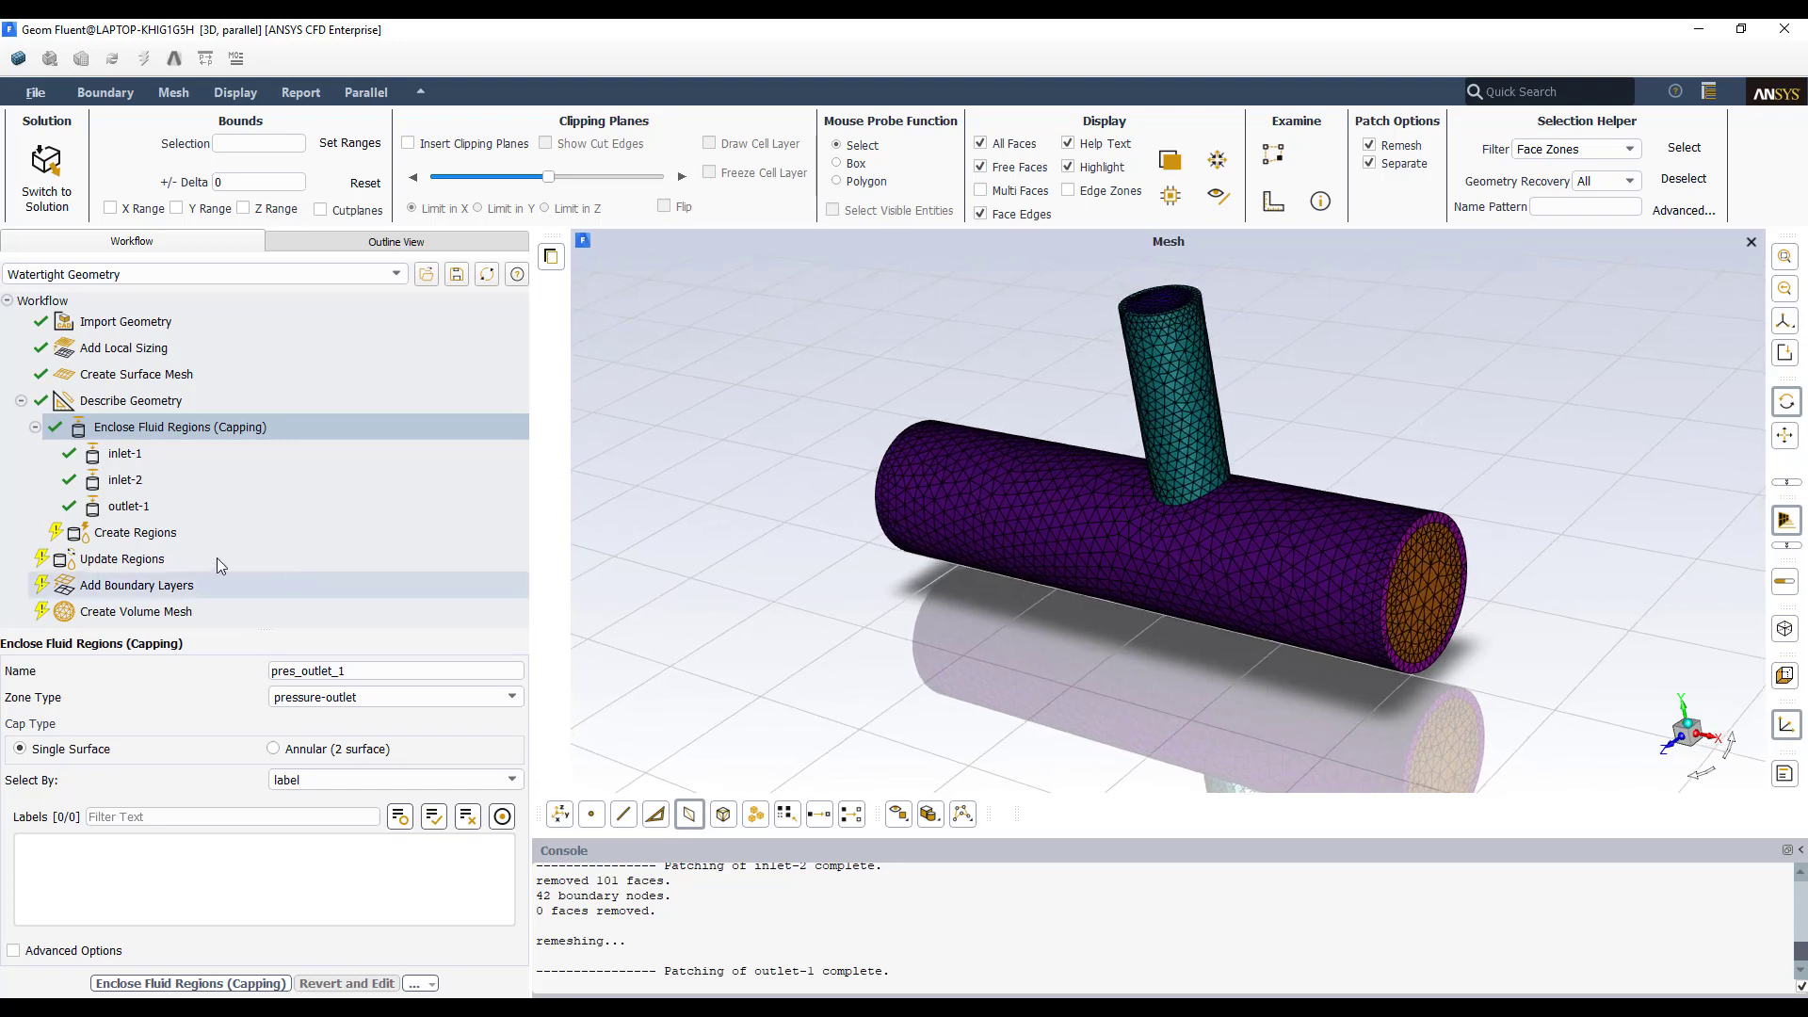
# Step: Create the regions with an estimated number of fluid regions of 1
pyautogui.click(142, 533)
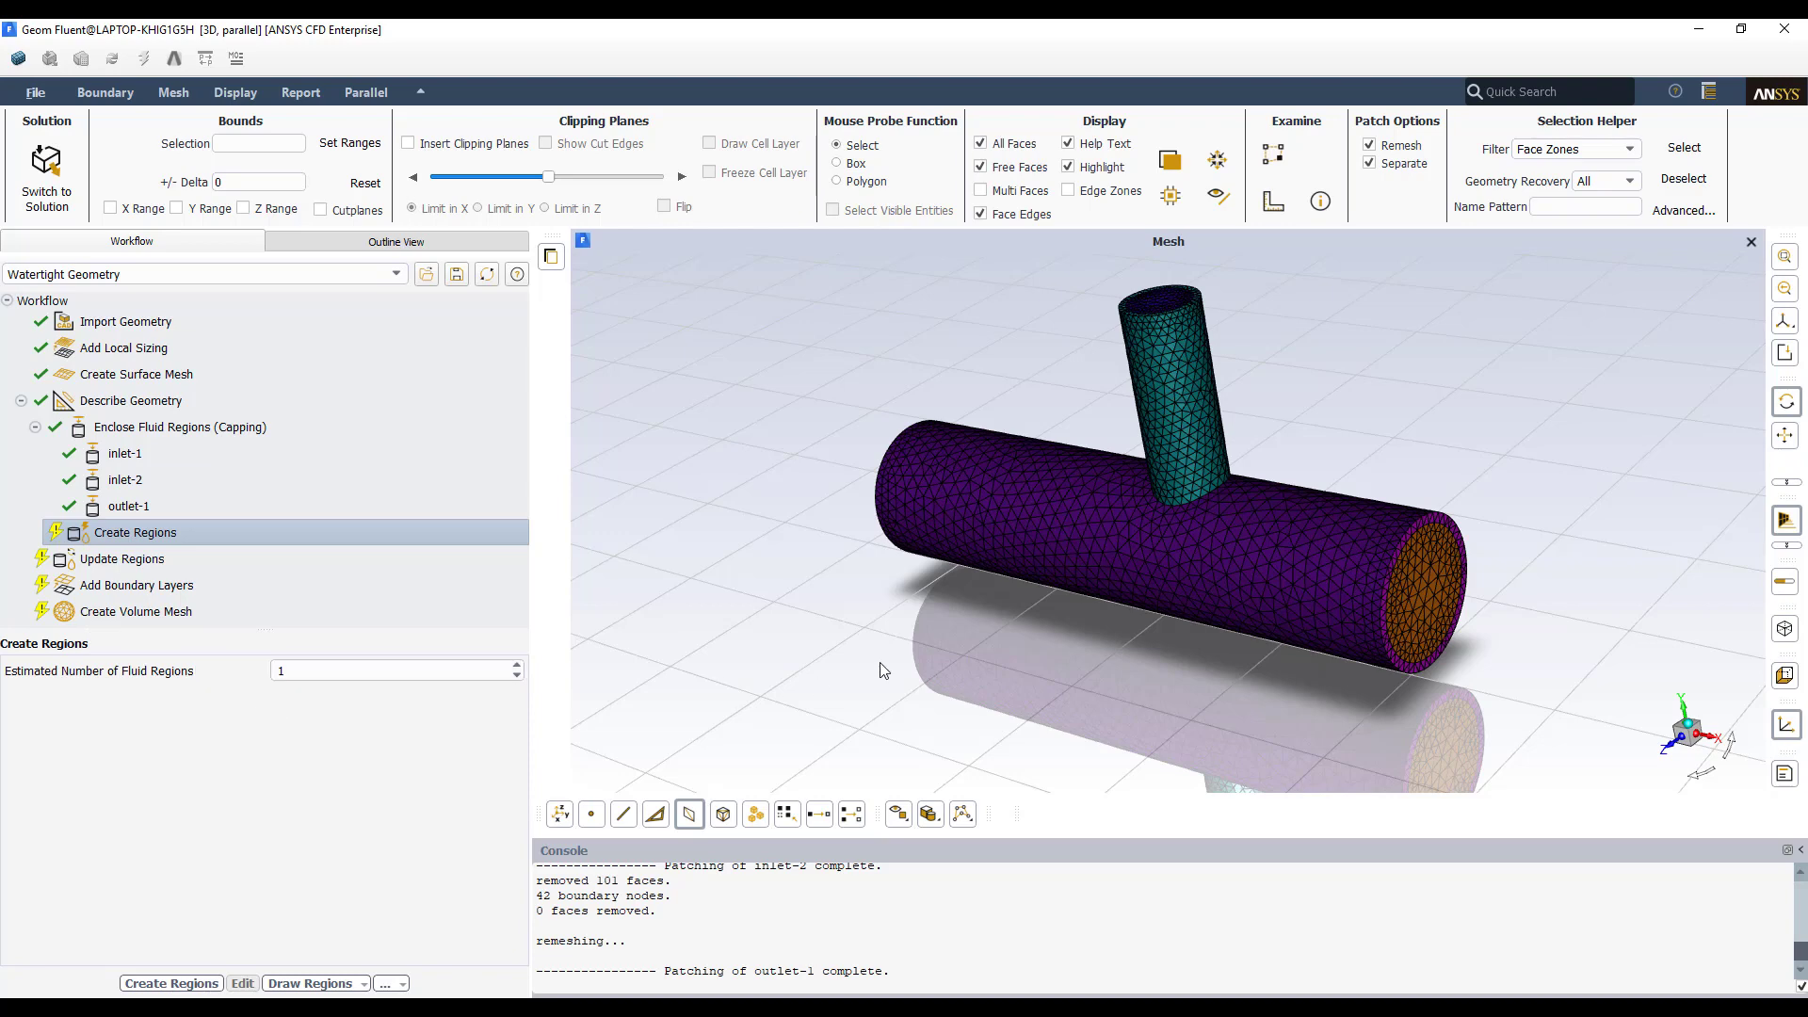
pyautogui.moveTo(960, 668)
pyautogui.mouseDown()
pyautogui.moveTo(793, 559)
pyautogui.moveTo(998, 628)
pyautogui.moveTo(1157, 396)
pyautogui.mouseUp()
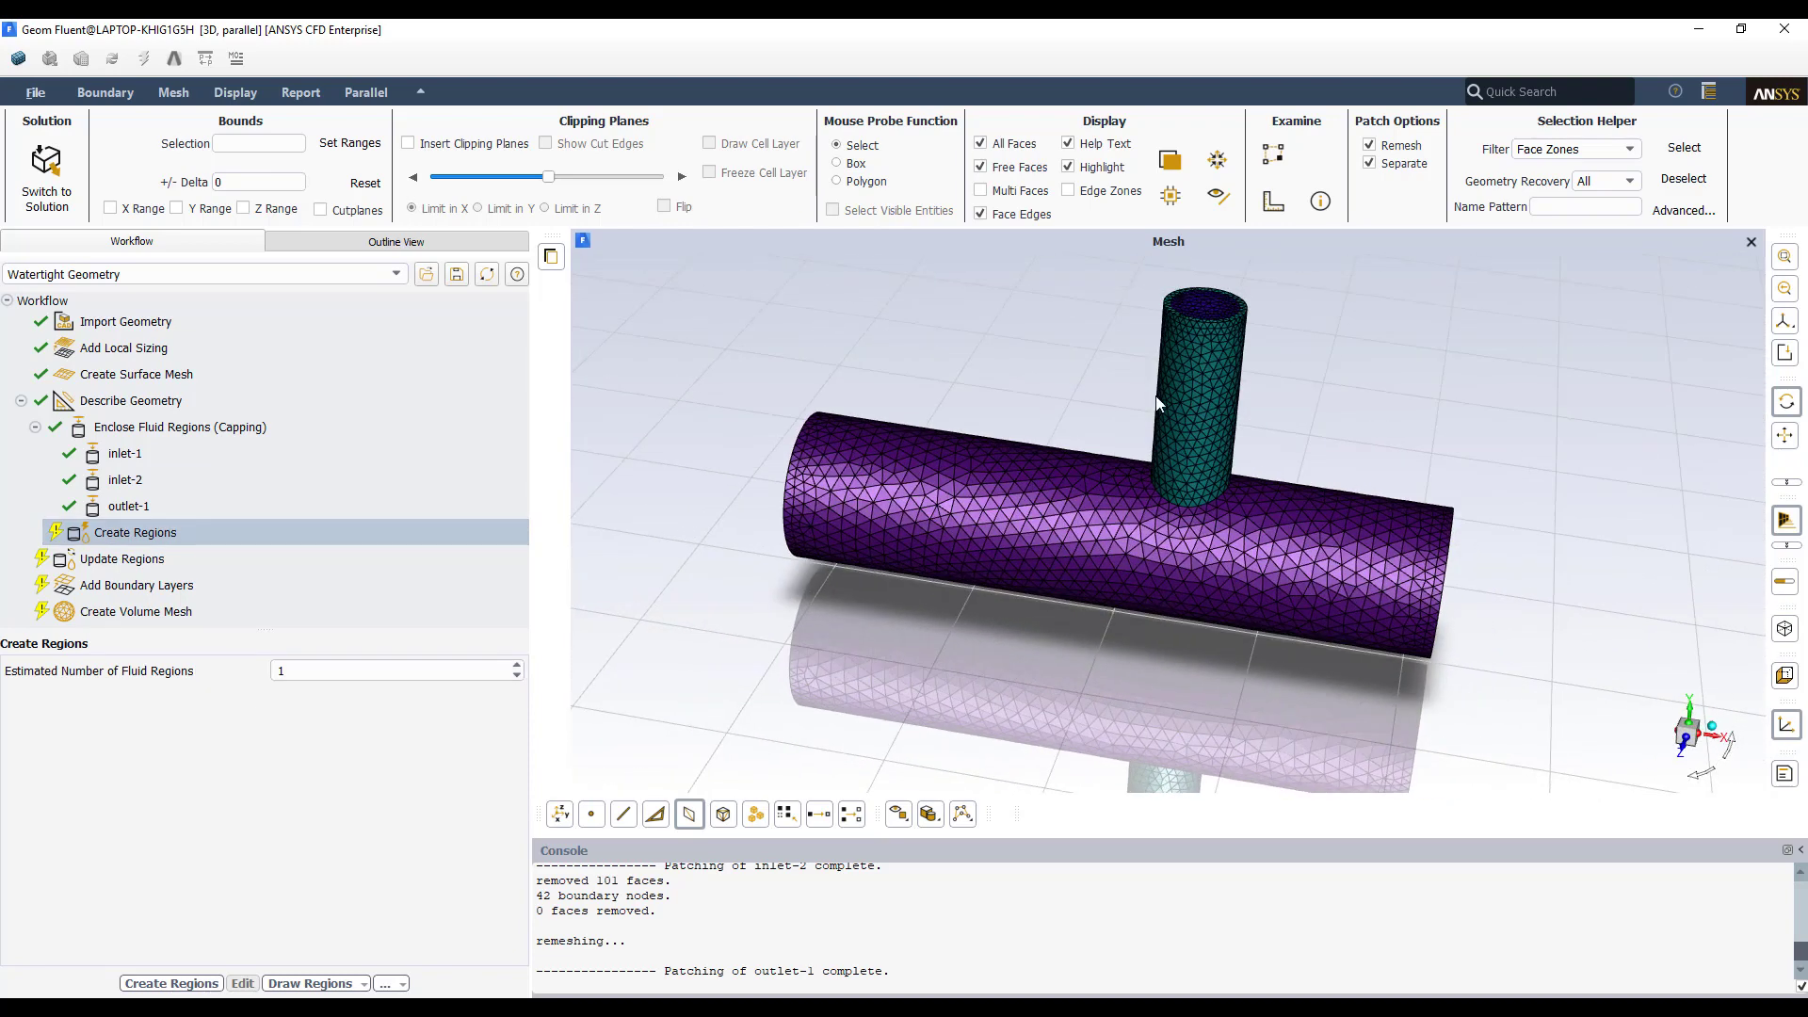
pyautogui.moveTo(787, 674); pyautogui.dragTo(528, 692)
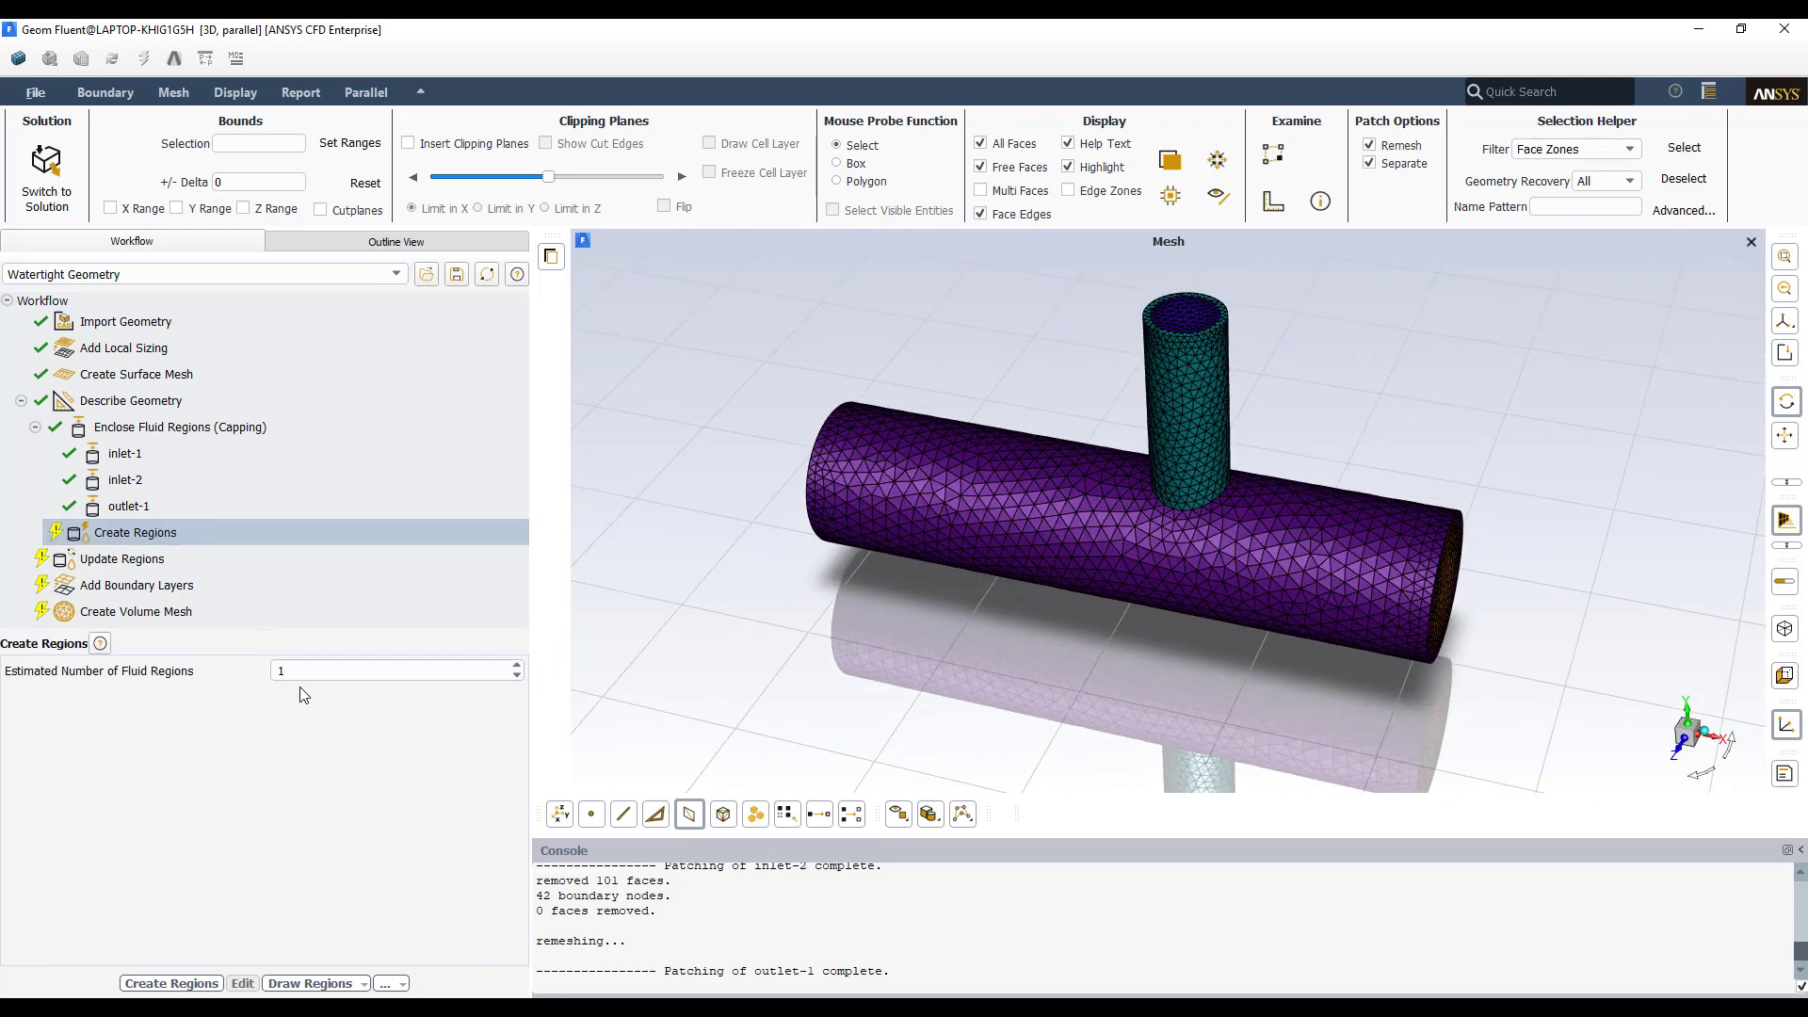
pyautogui.click(185, 983)
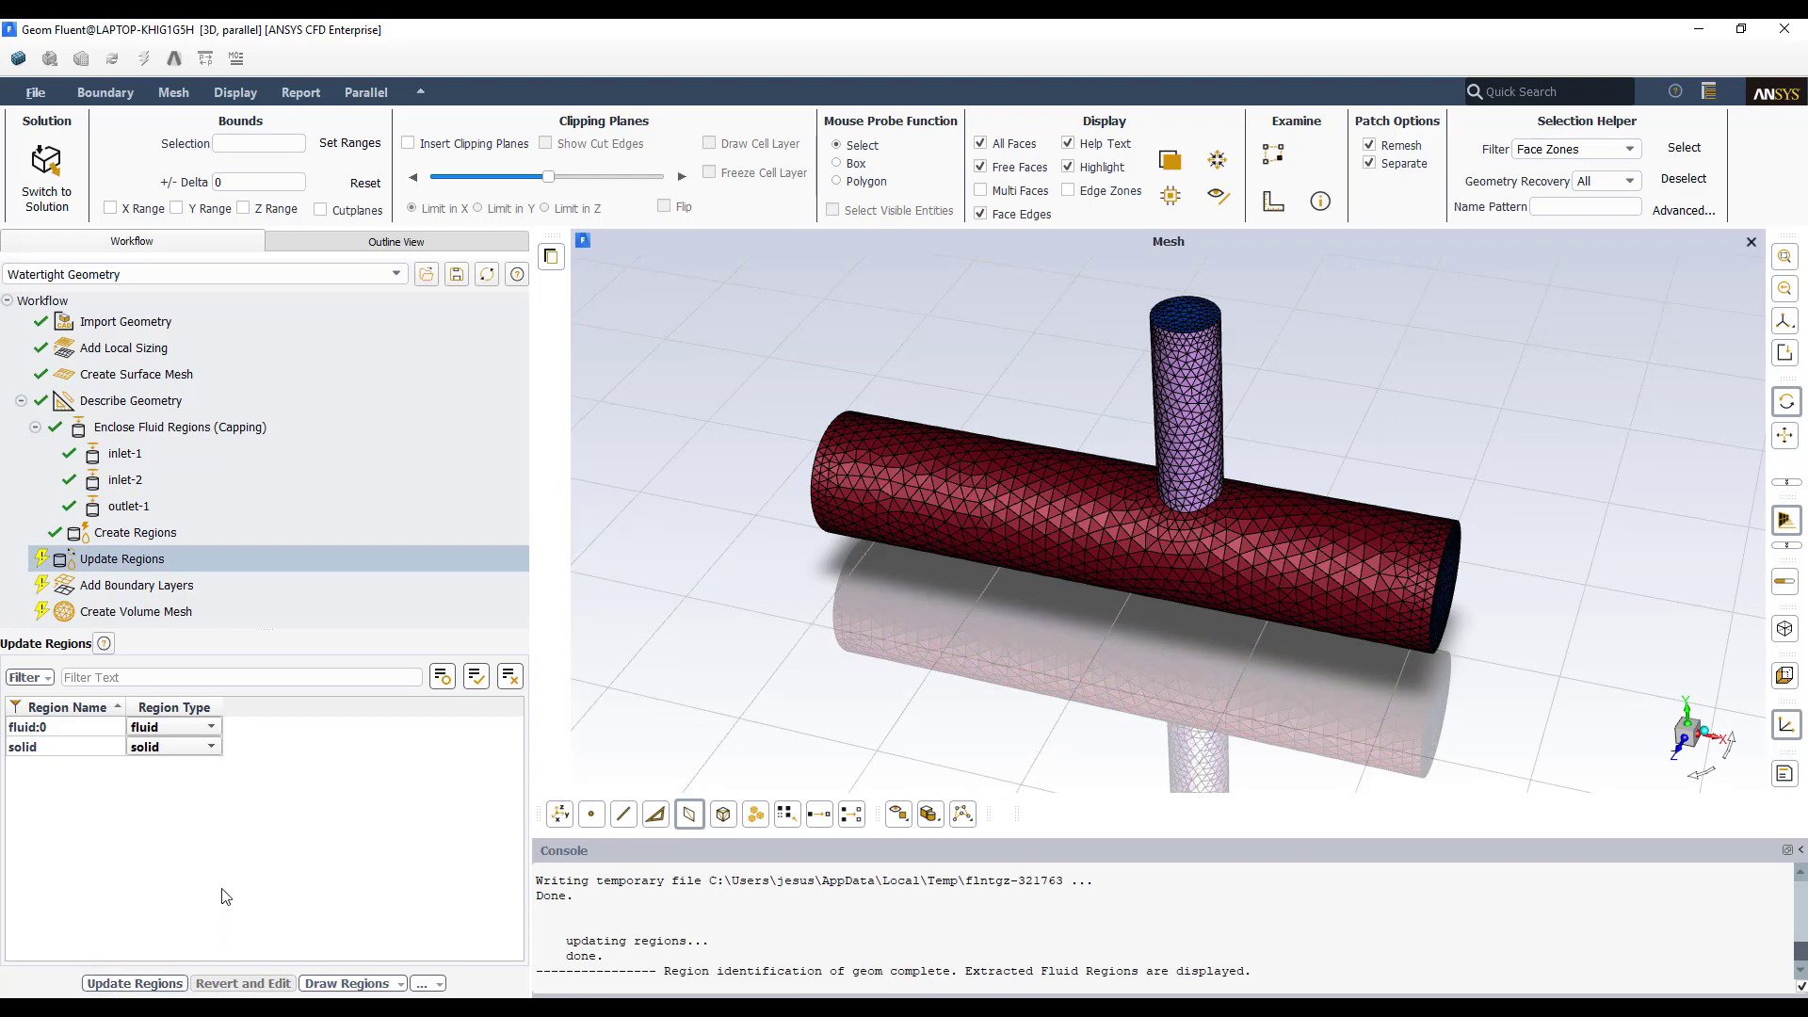
# Step: Update the regions with fluid:0 as fluid and solid as solid, and review the region types
pyautogui.moveTo(816, 719); pyautogui.dragTo(678, 623)
pyautogui.moveTo(1037, 643)
pyautogui.mouseDown()
pyautogui.moveTo(867, 649)
pyautogui.moveTo(1015, 660)
pyautogui.mouseUp()
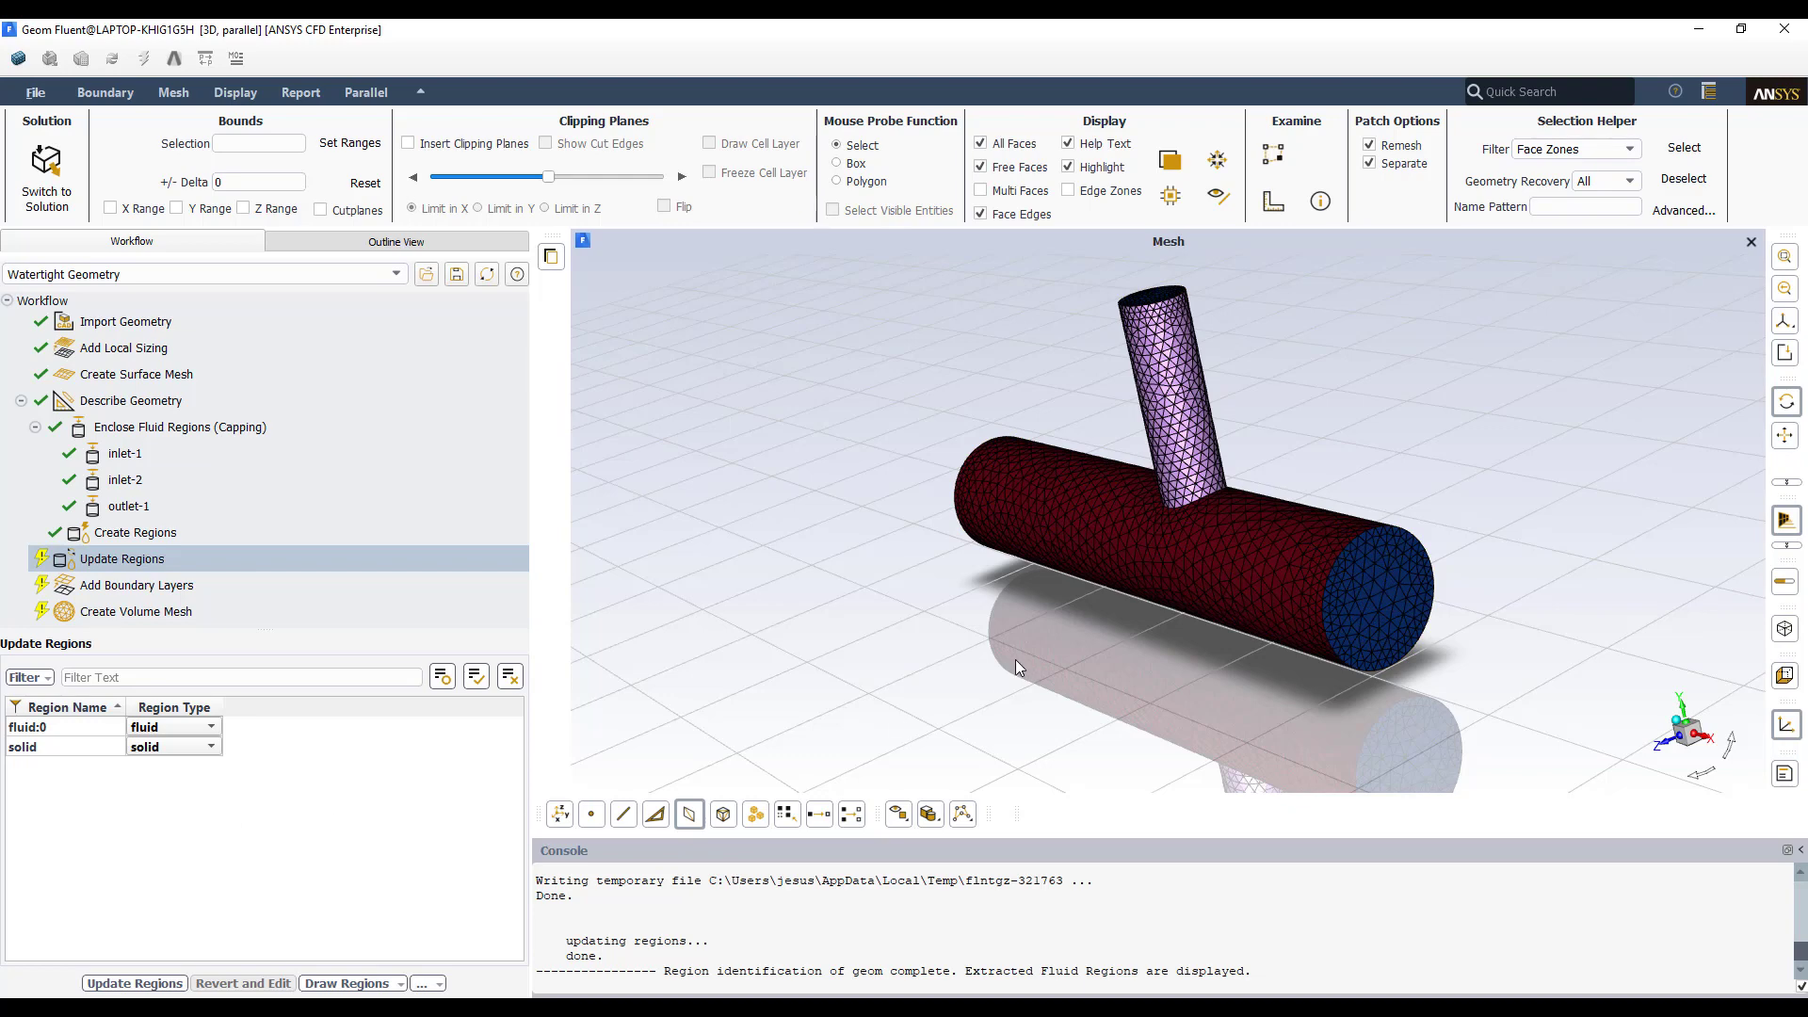
pyautogui.moveTo(1015, 661); pyautogui.dragTo(1087, 663)
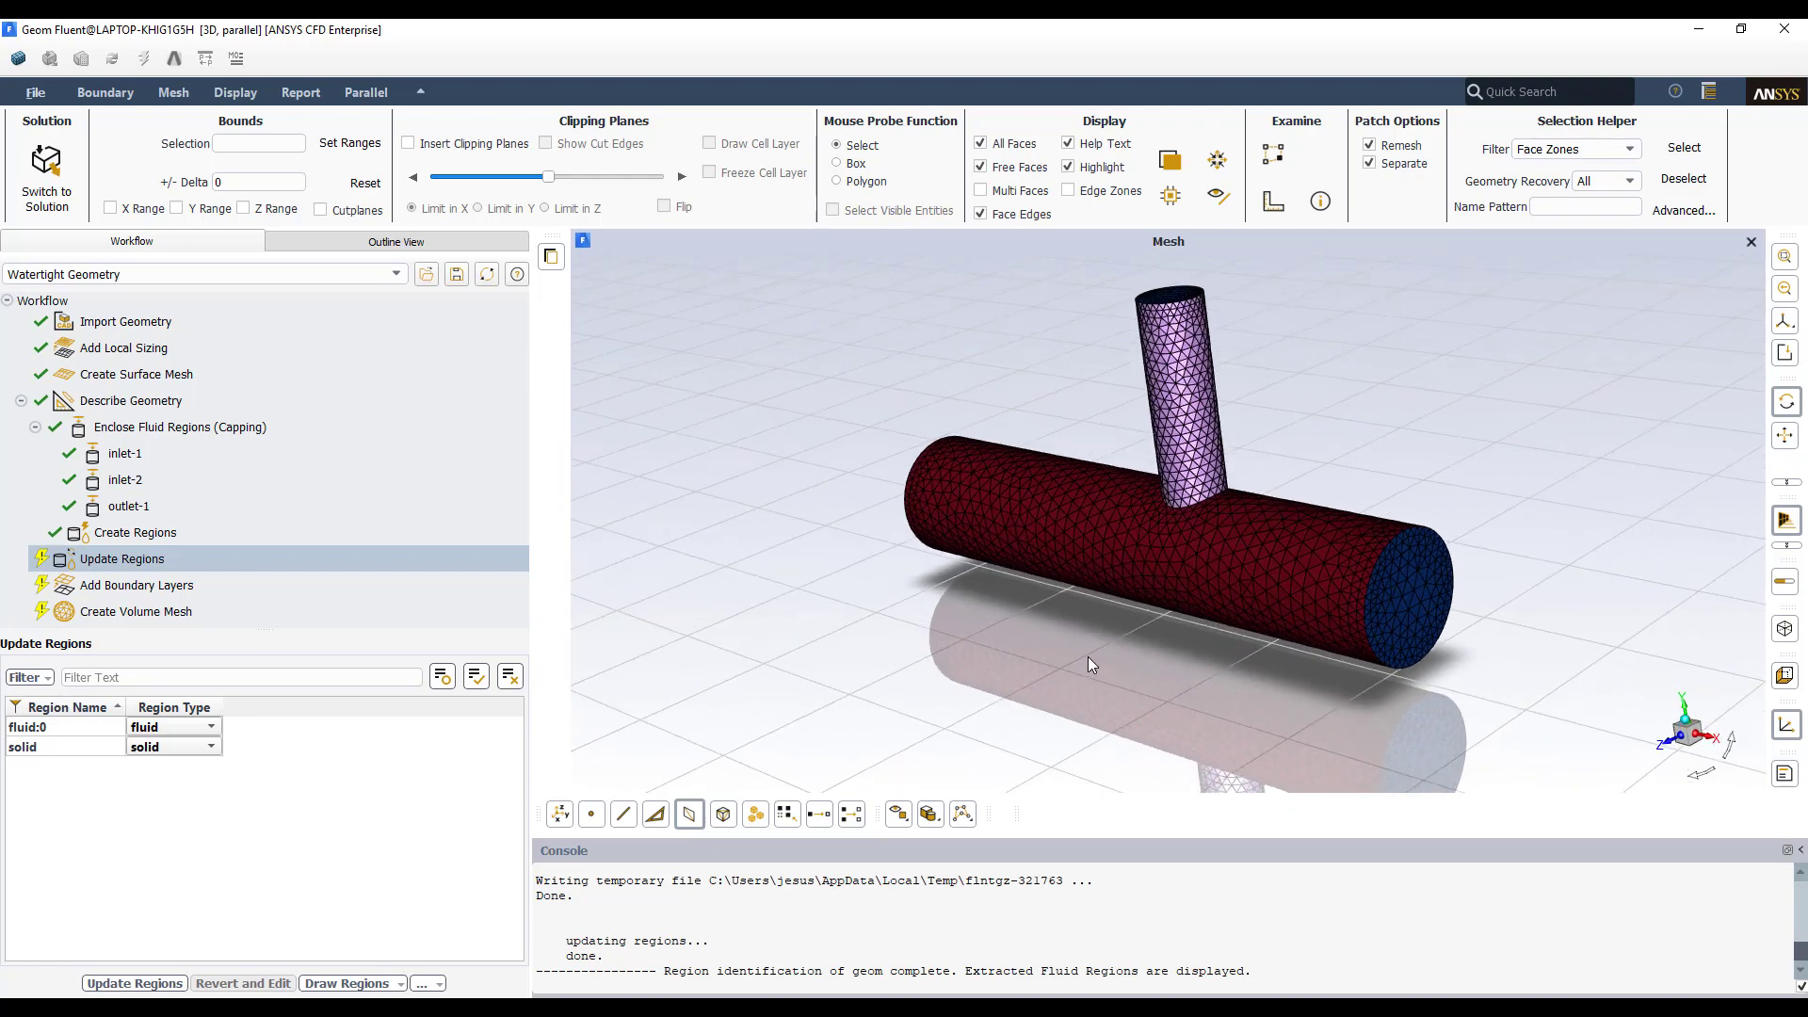
pyautogui.click(133, 984)
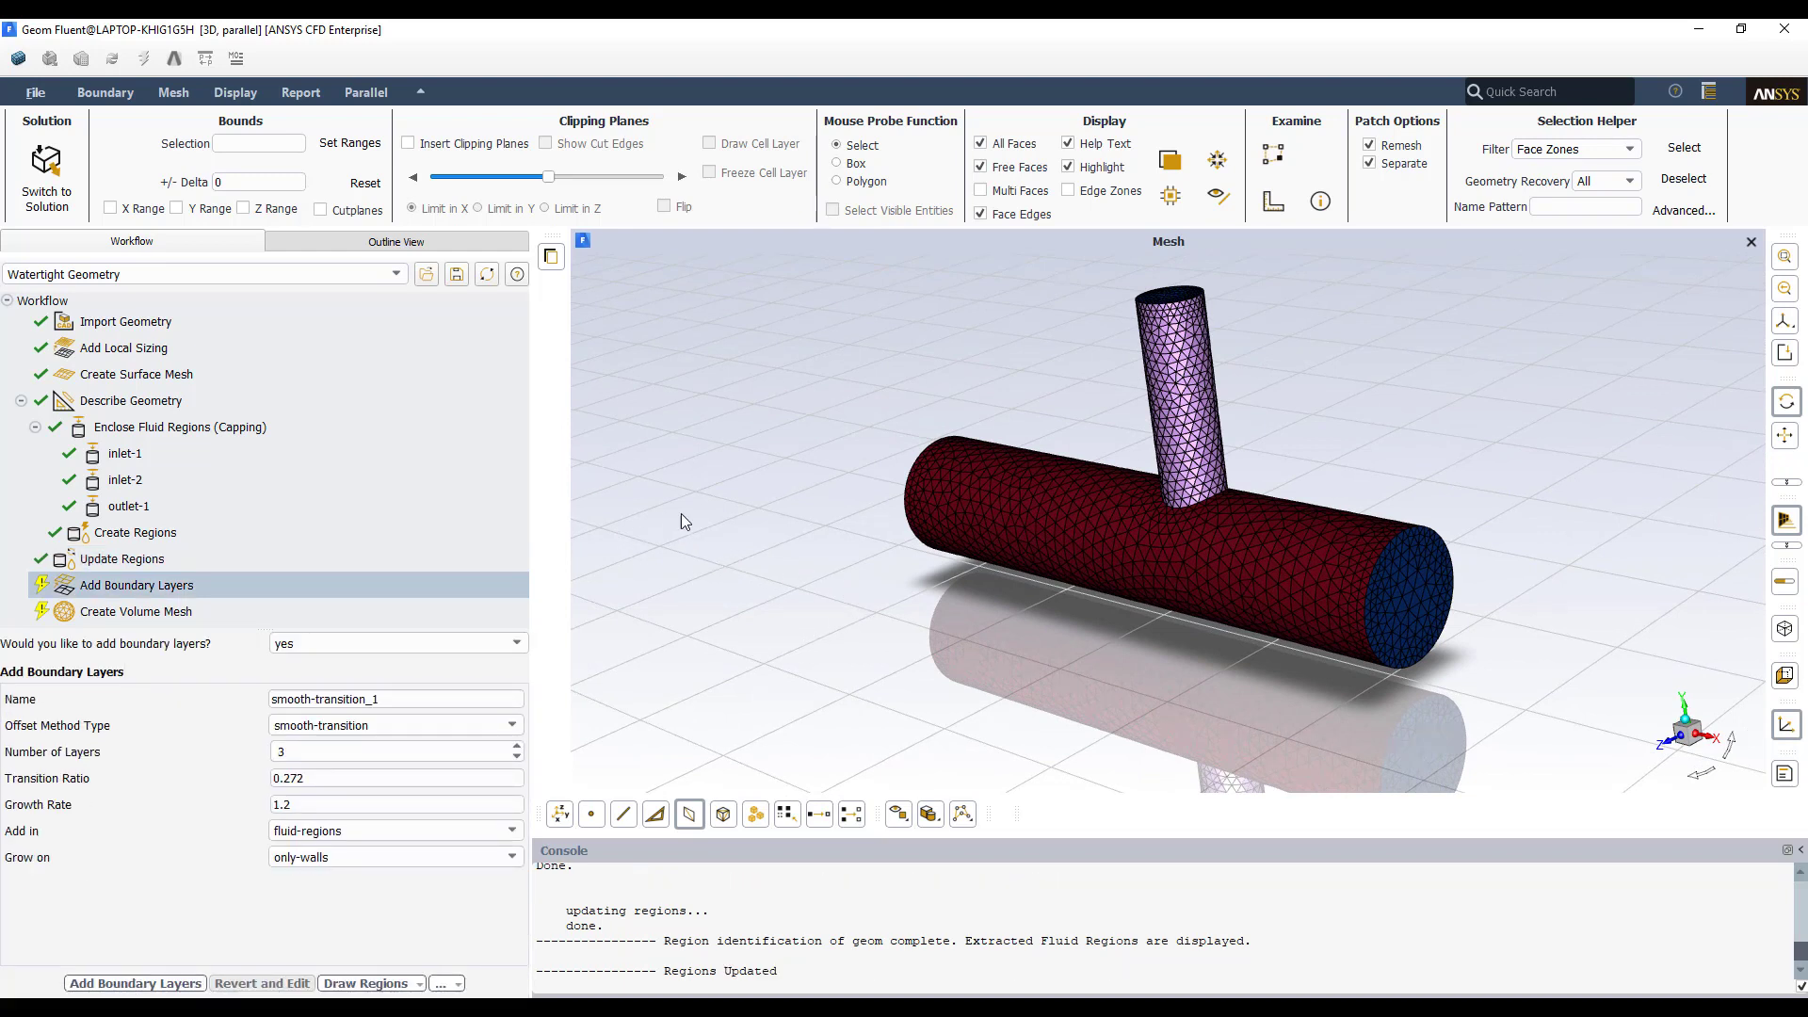
pyautogui.moveTo(993, 704); pyautogui.dragTo(969, 595)
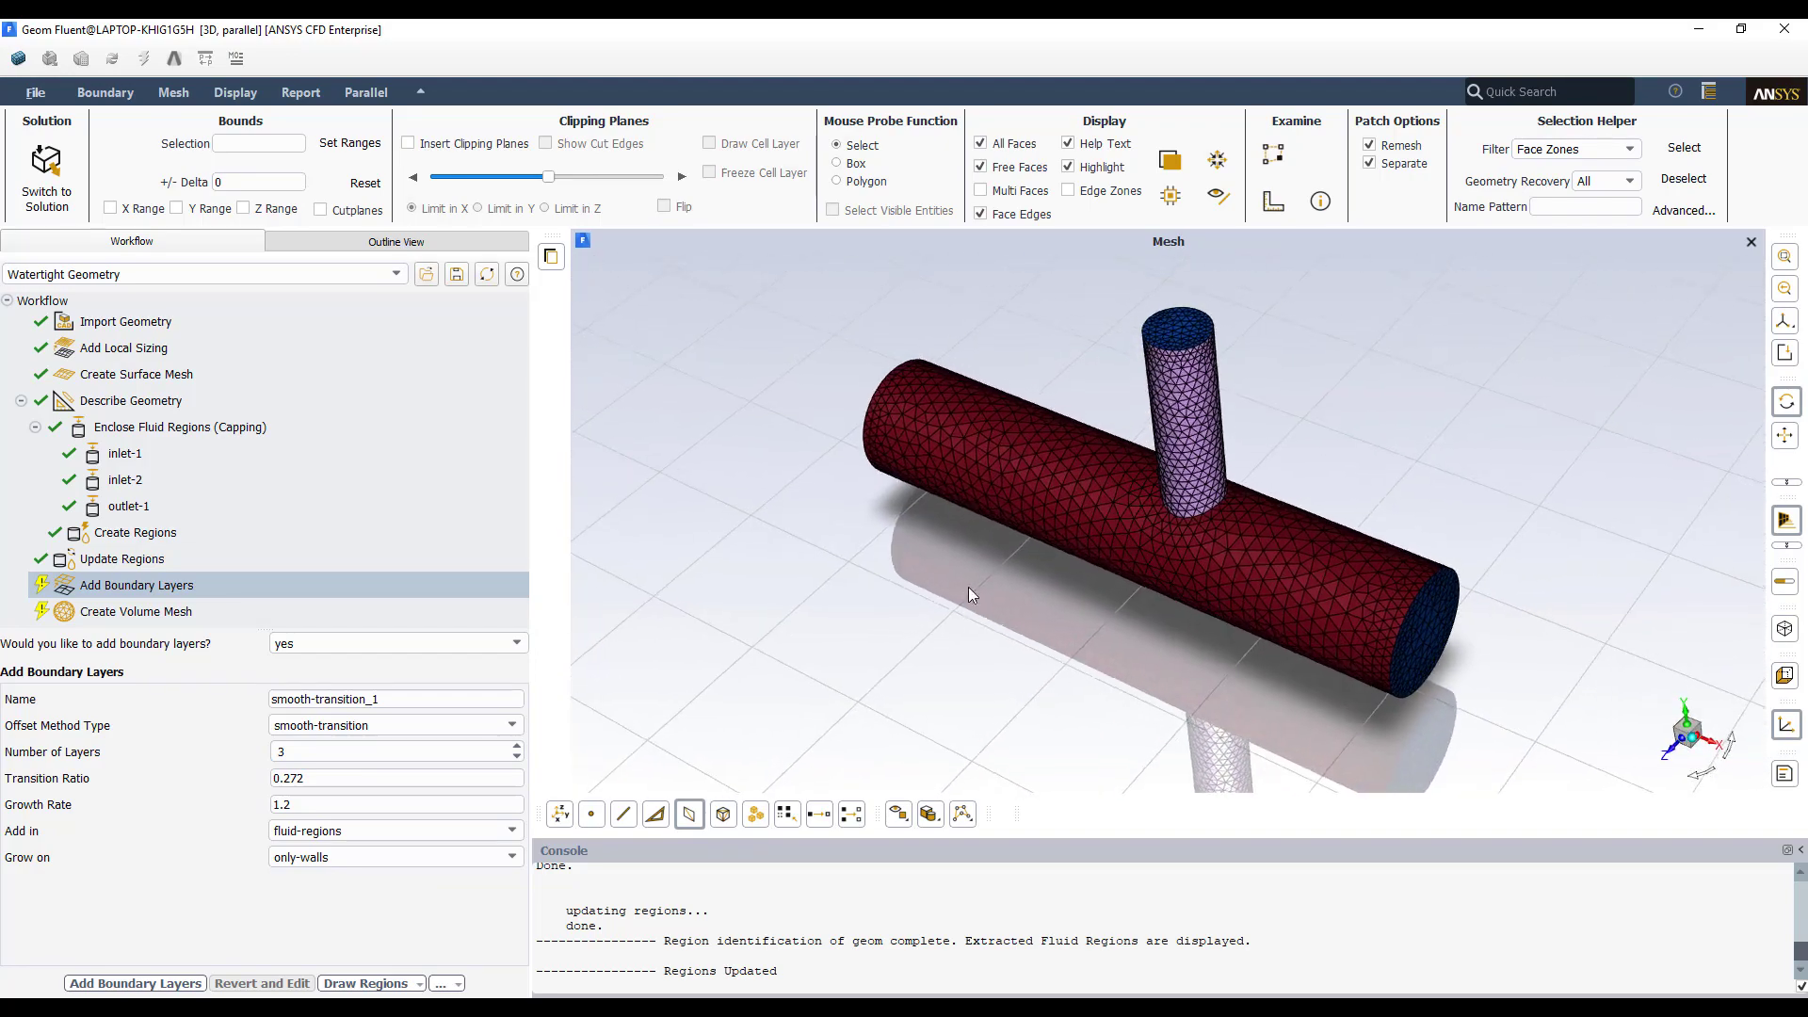
pyautogui.click(123, 559)
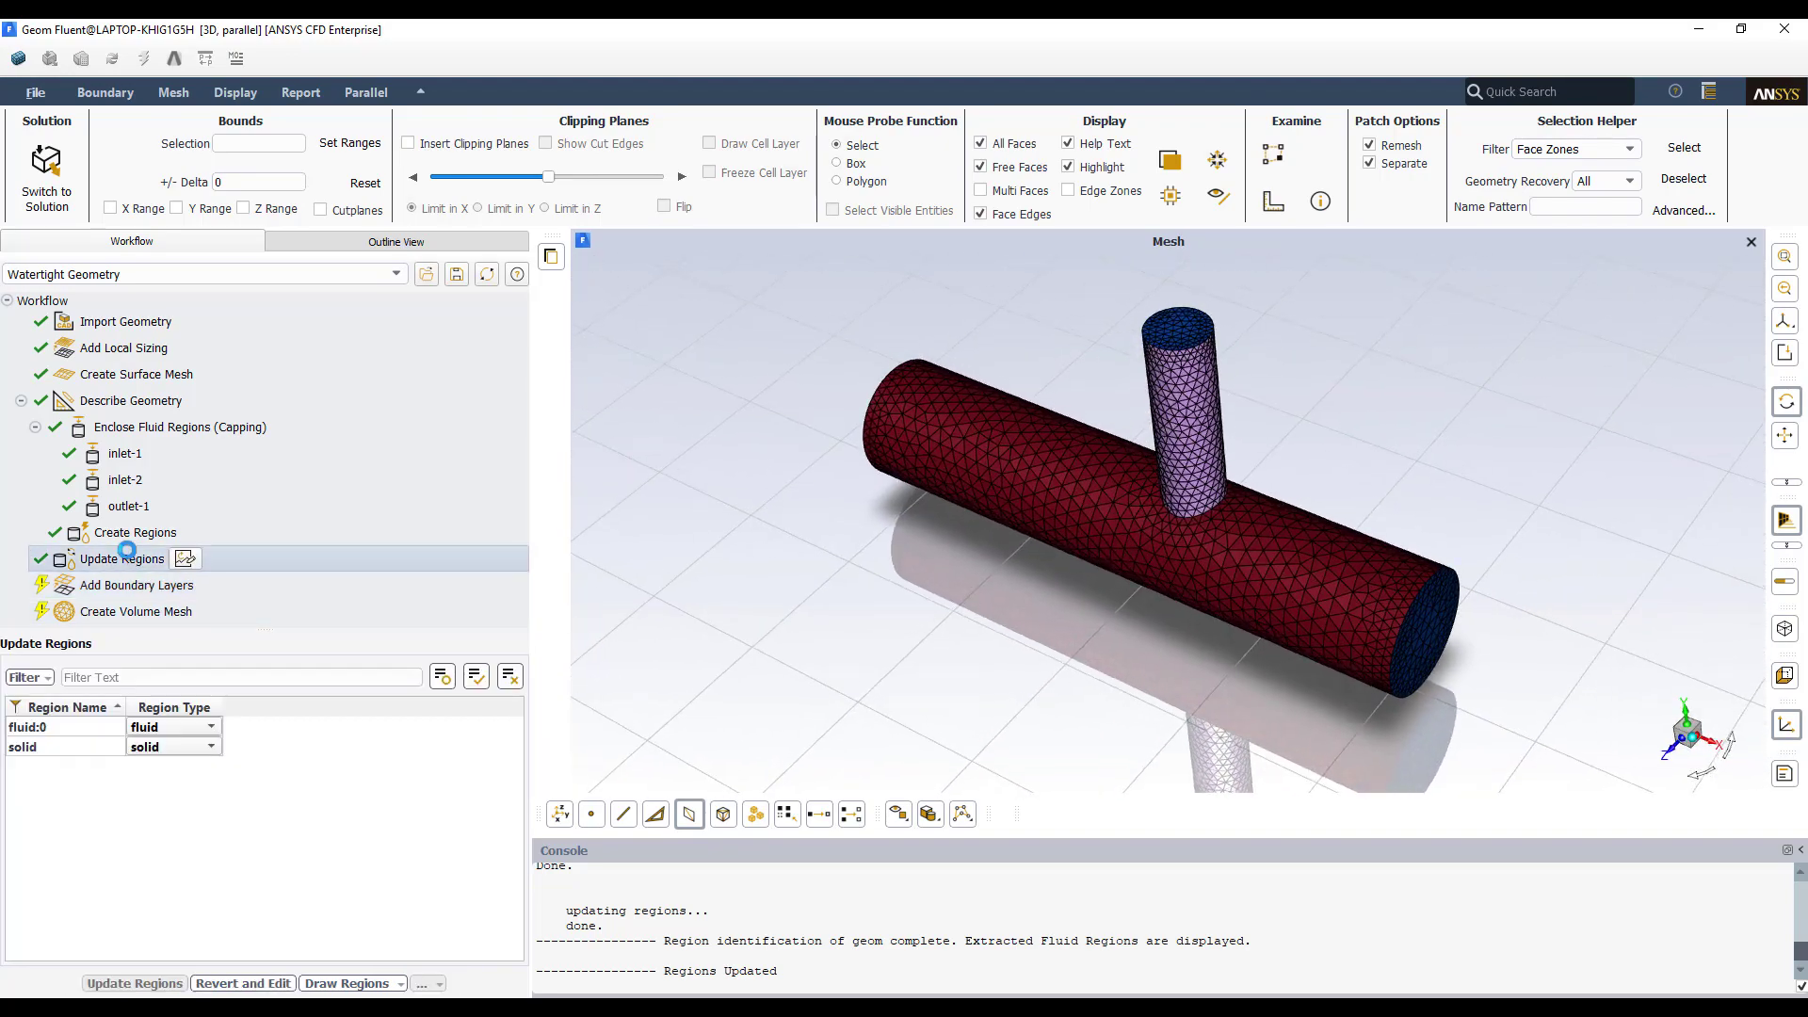
pyautogui.click(166, 534)
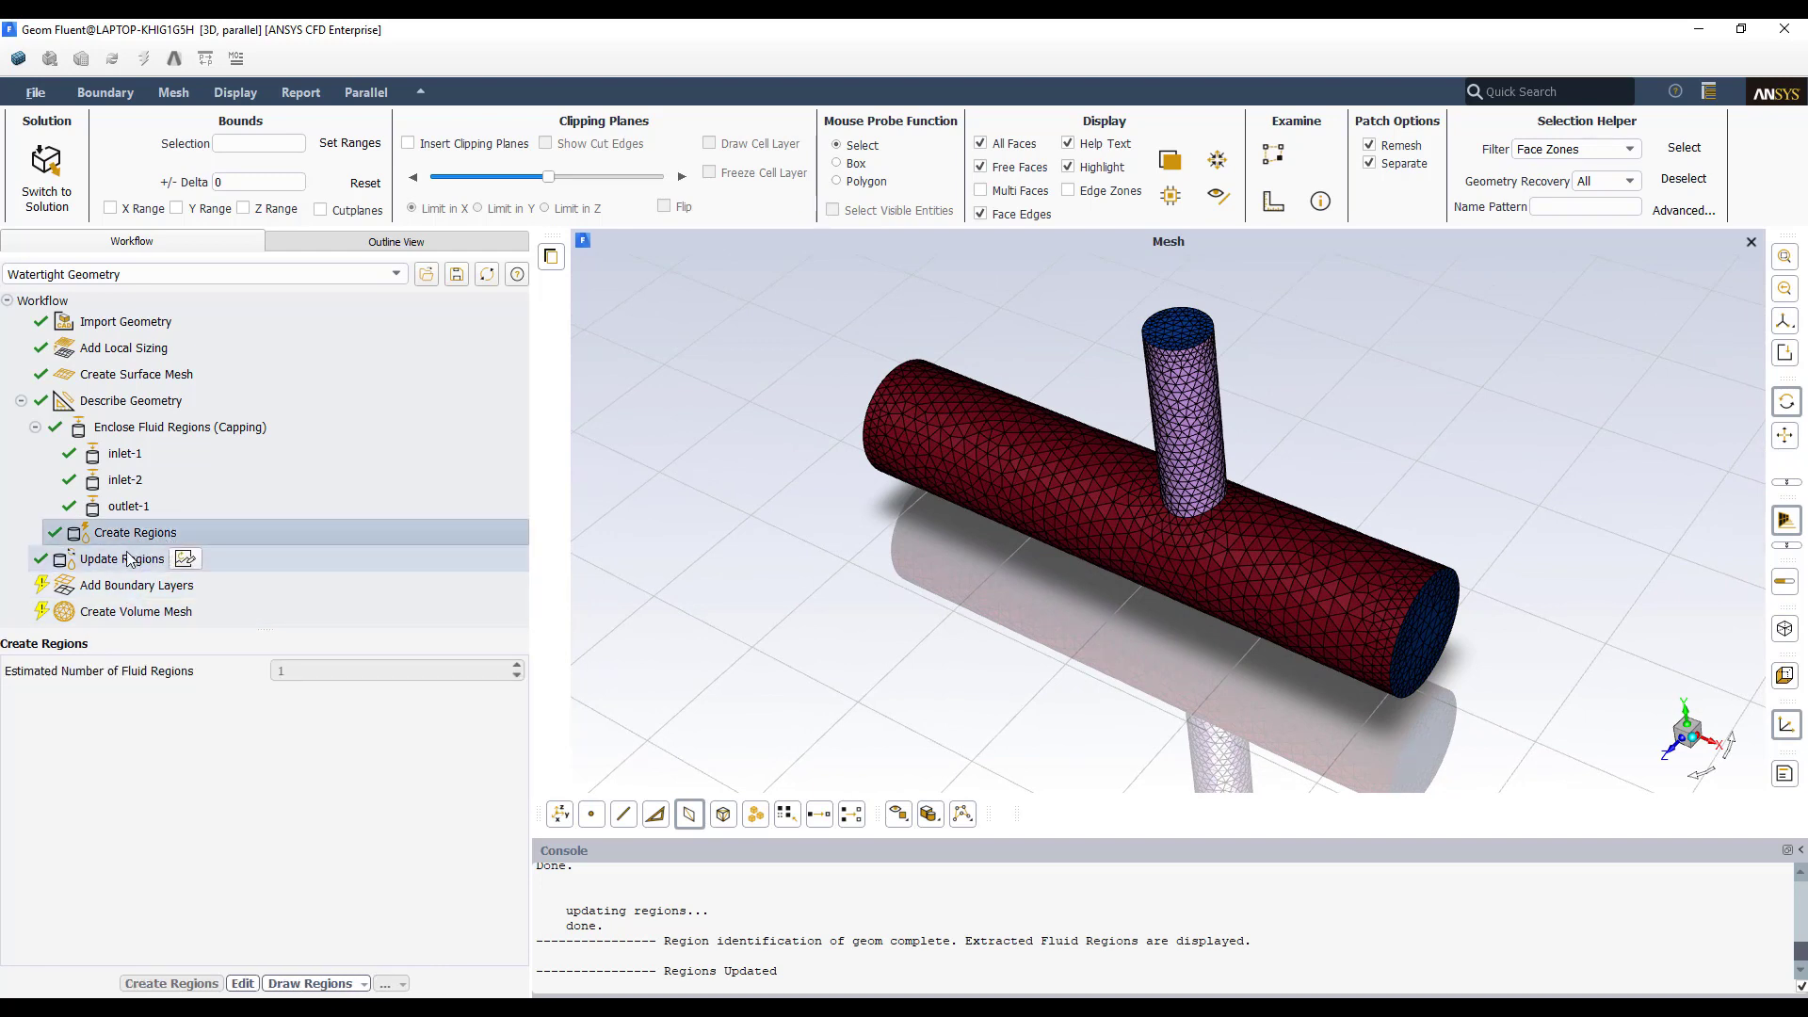
pyautogui.click(129, 558)
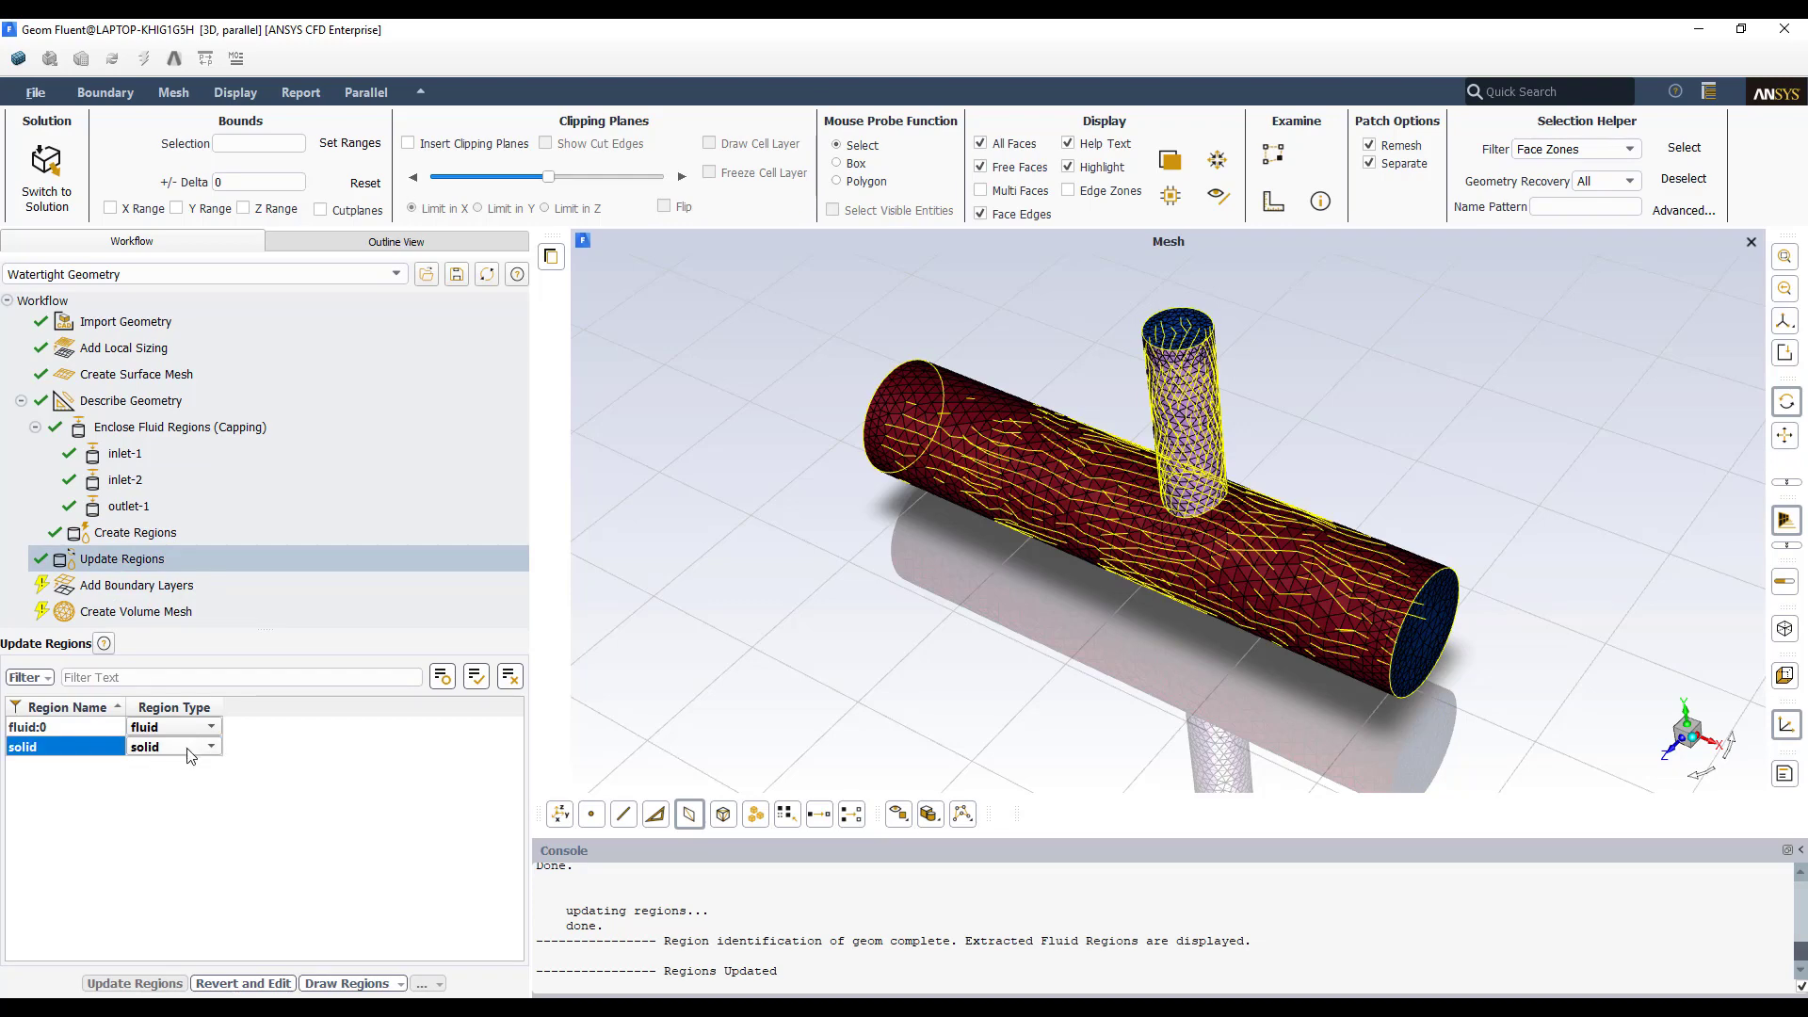
# Step: Set the boundary layers to 5 layers with the smooth-transition offset method
pyautogui.click(154, 585)
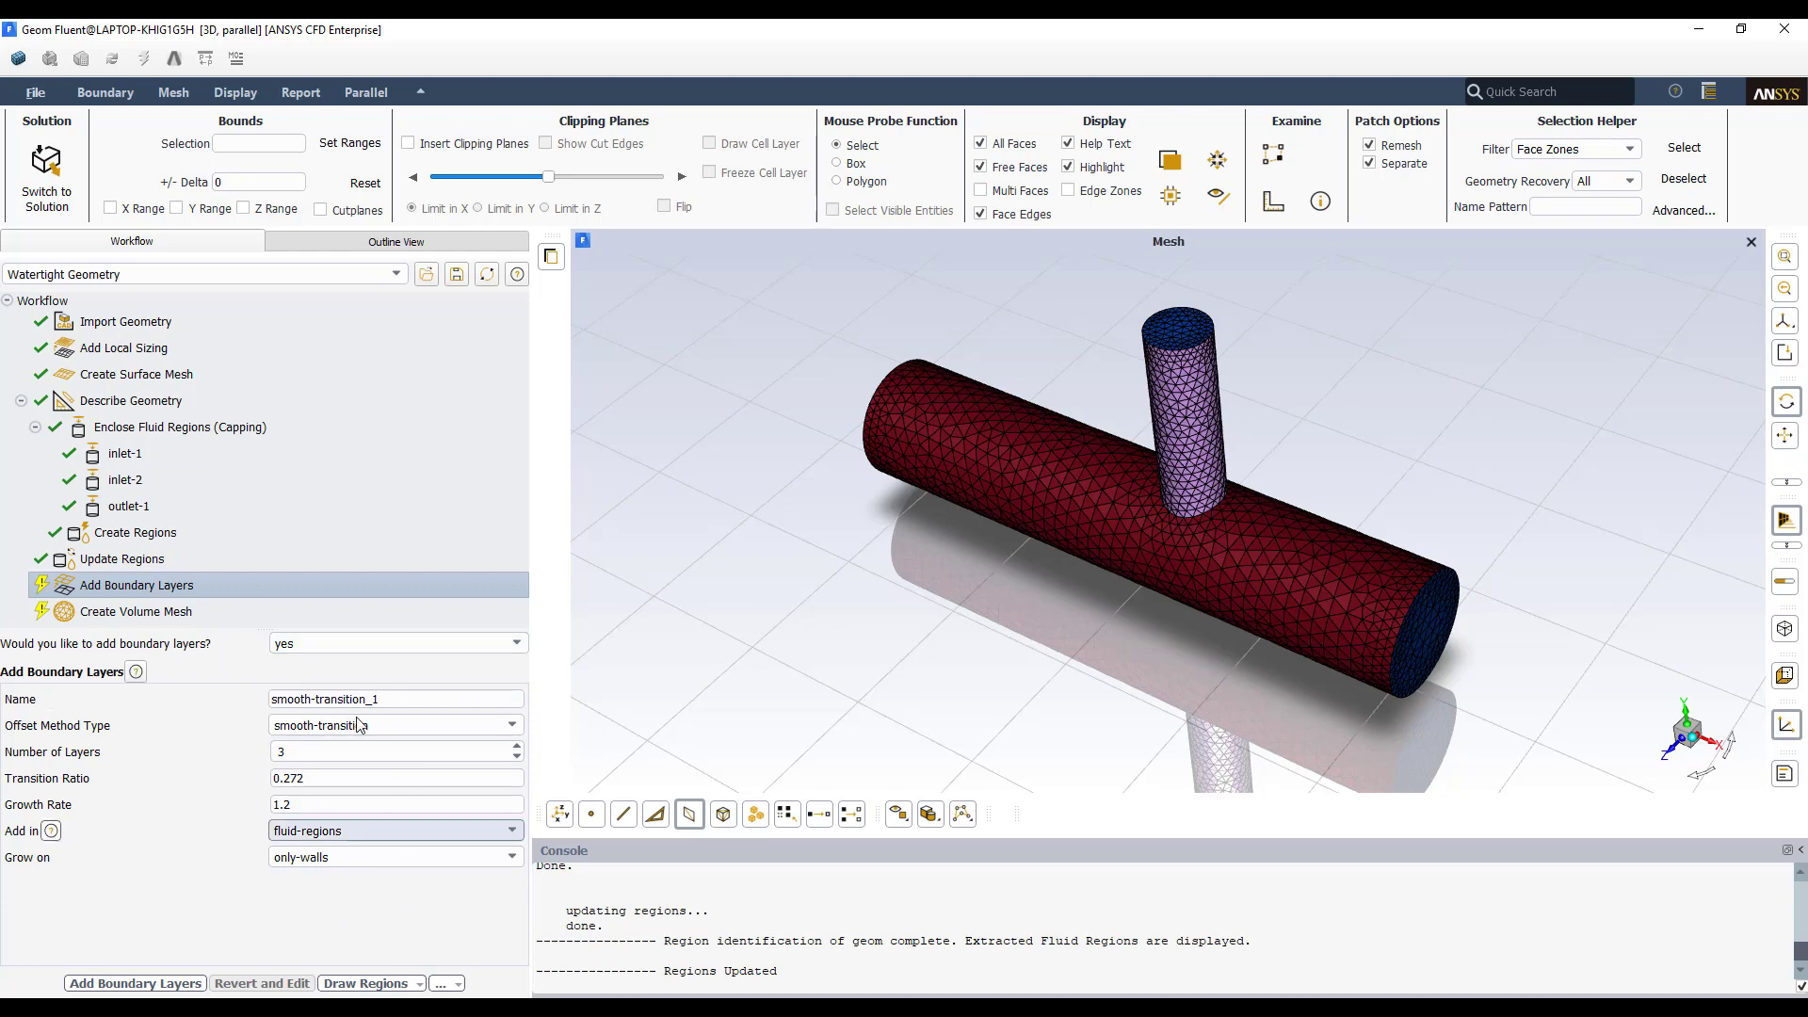
pyautogui.click(516, 745)
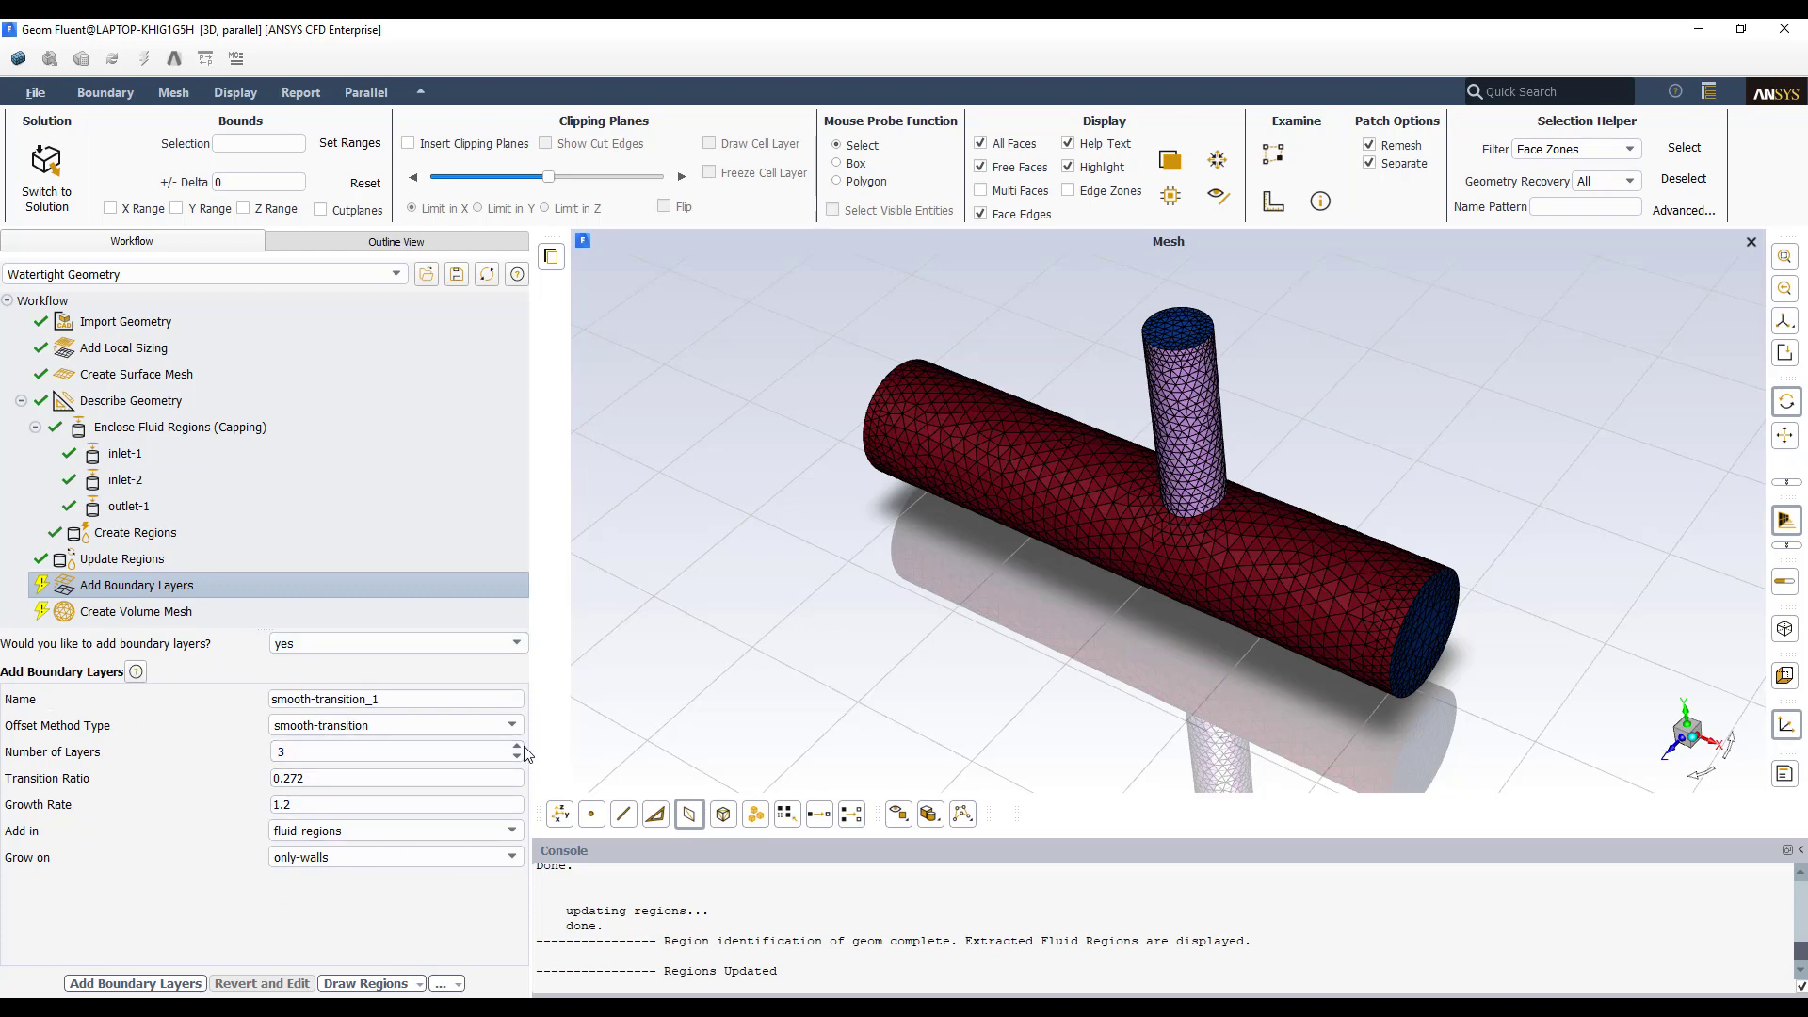
pyautogui.click(516, 745)
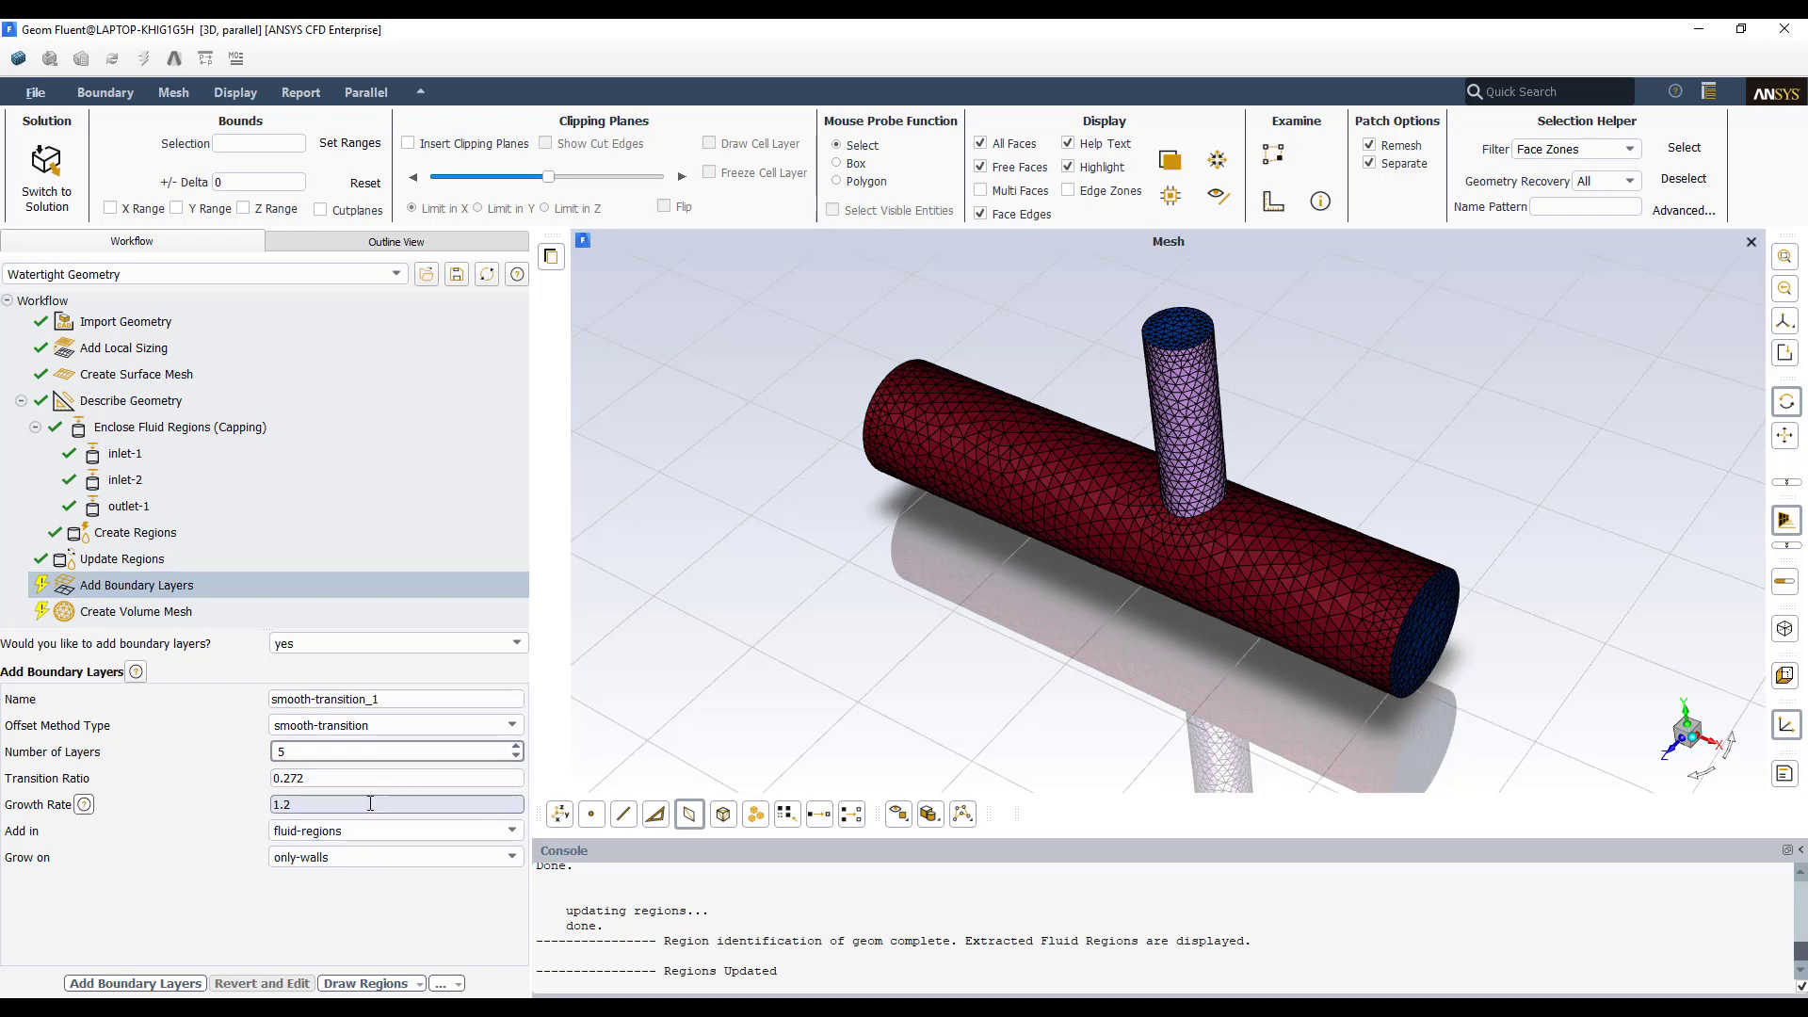
pyautogui.click(398, 723)
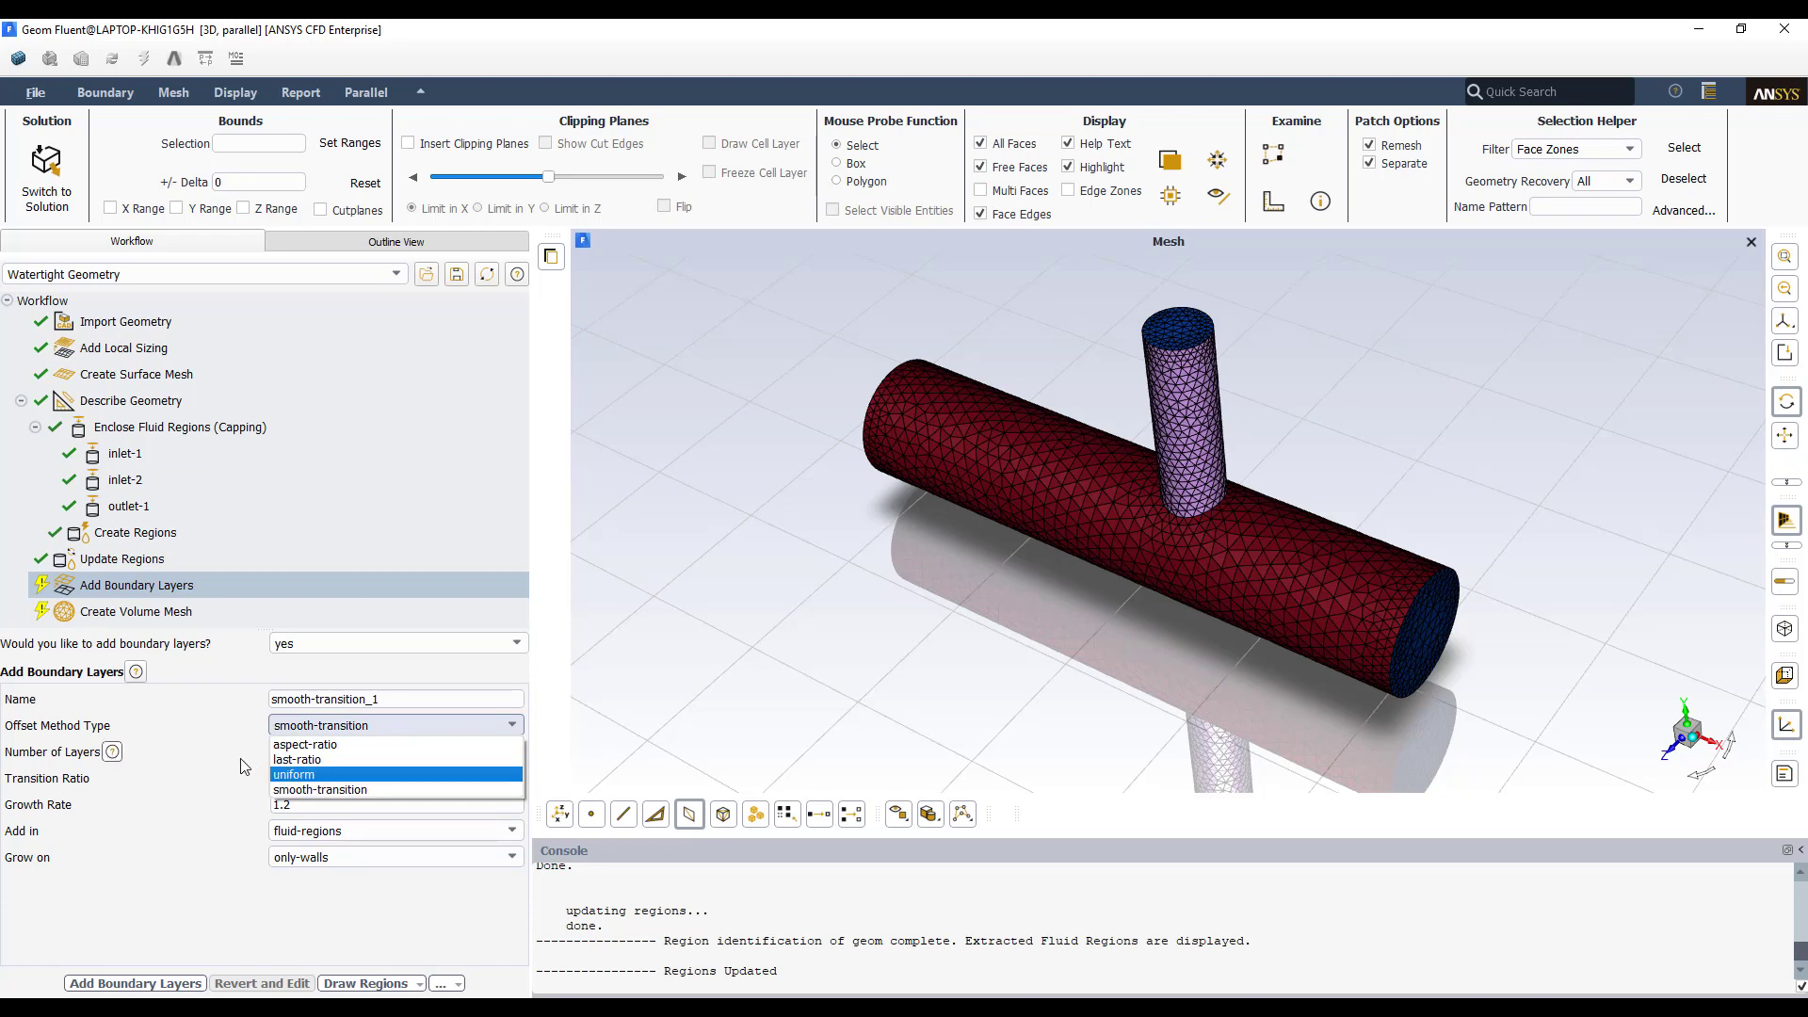
pyautogui.click(340, 791)
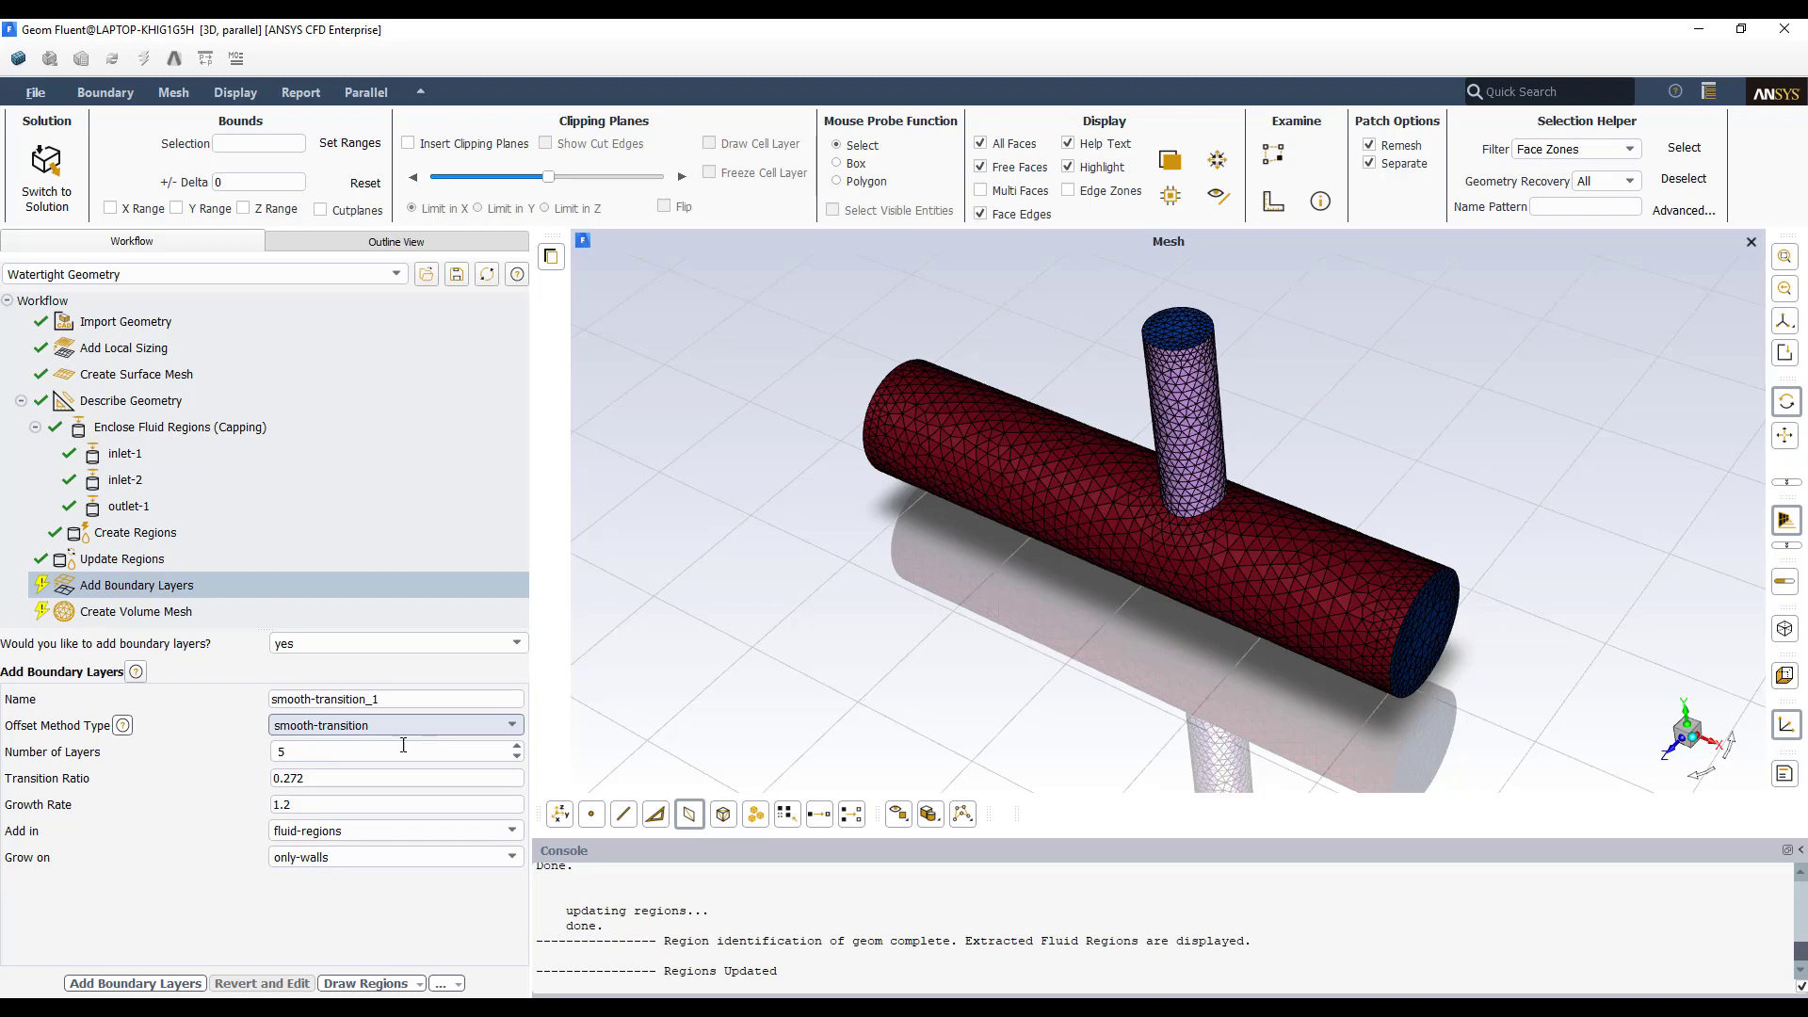
# Step: Add the smooth-transition_1 boundary layers in fluid-regions, growing on only-walls
pyautogui.click(340, 831)
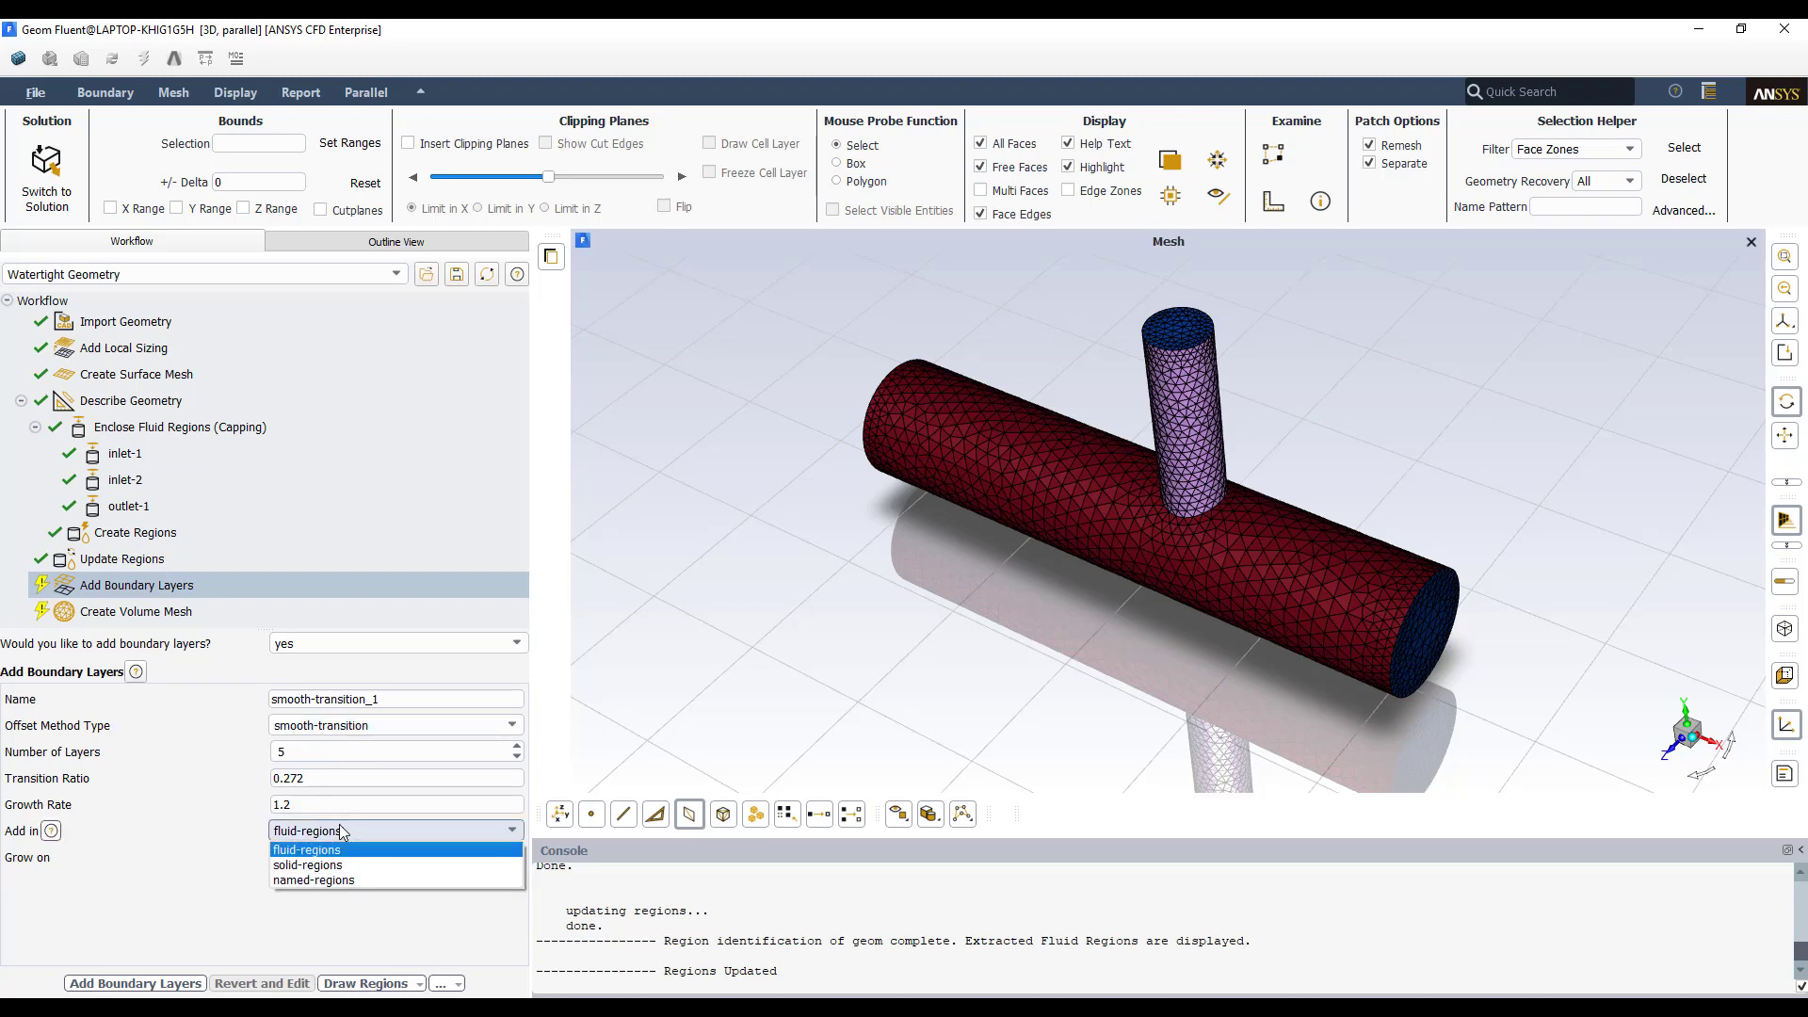
pyautogui.click(228, 834)
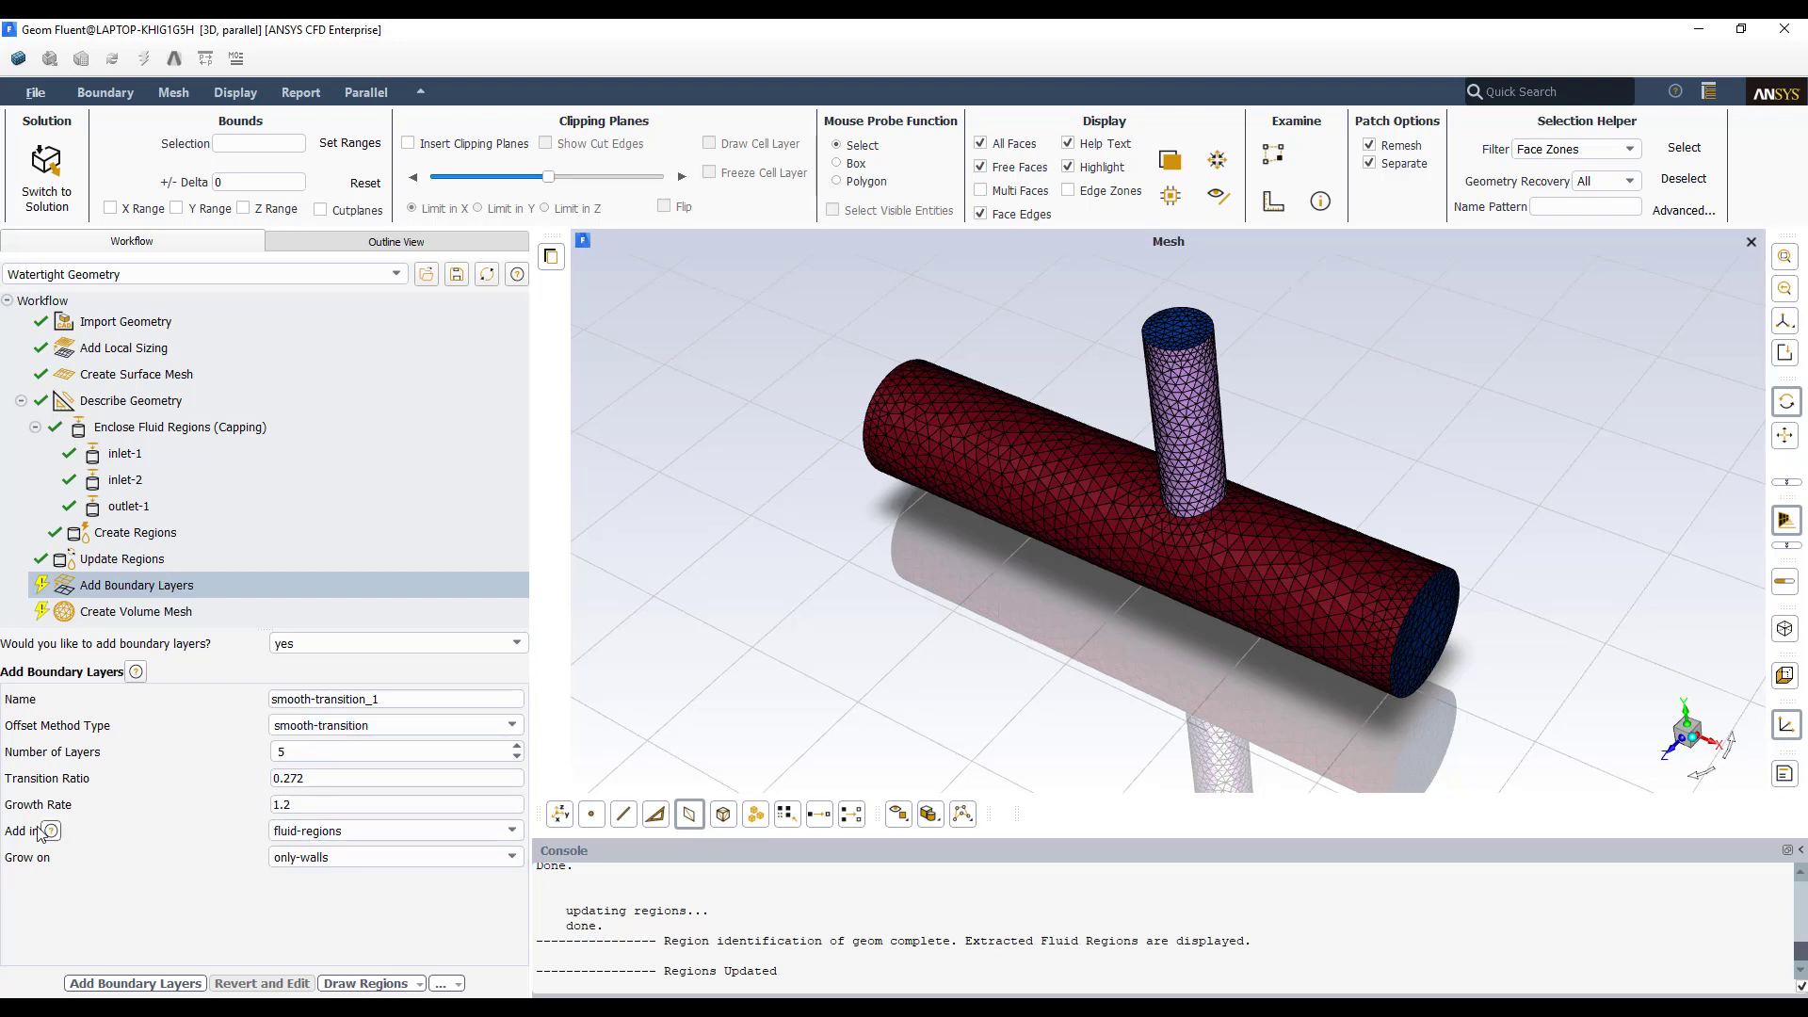
pyautogui.click(311, 833)
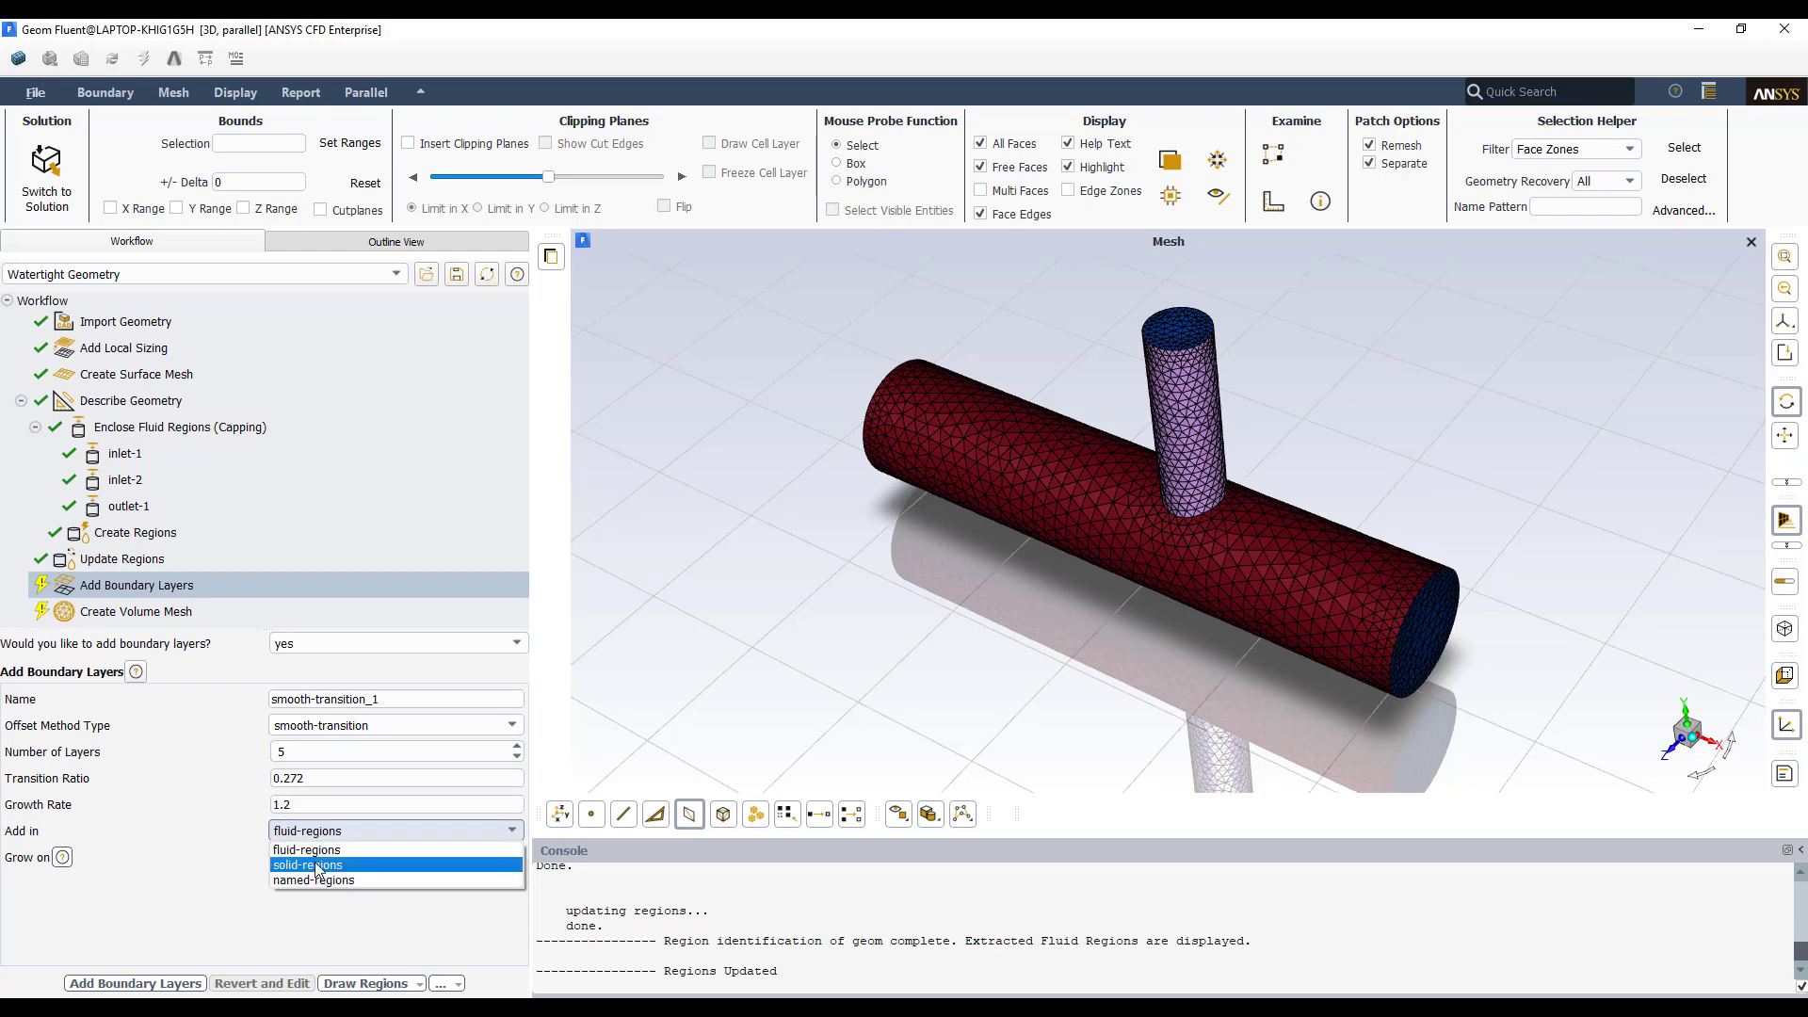
pyautogui.click(324, 853)
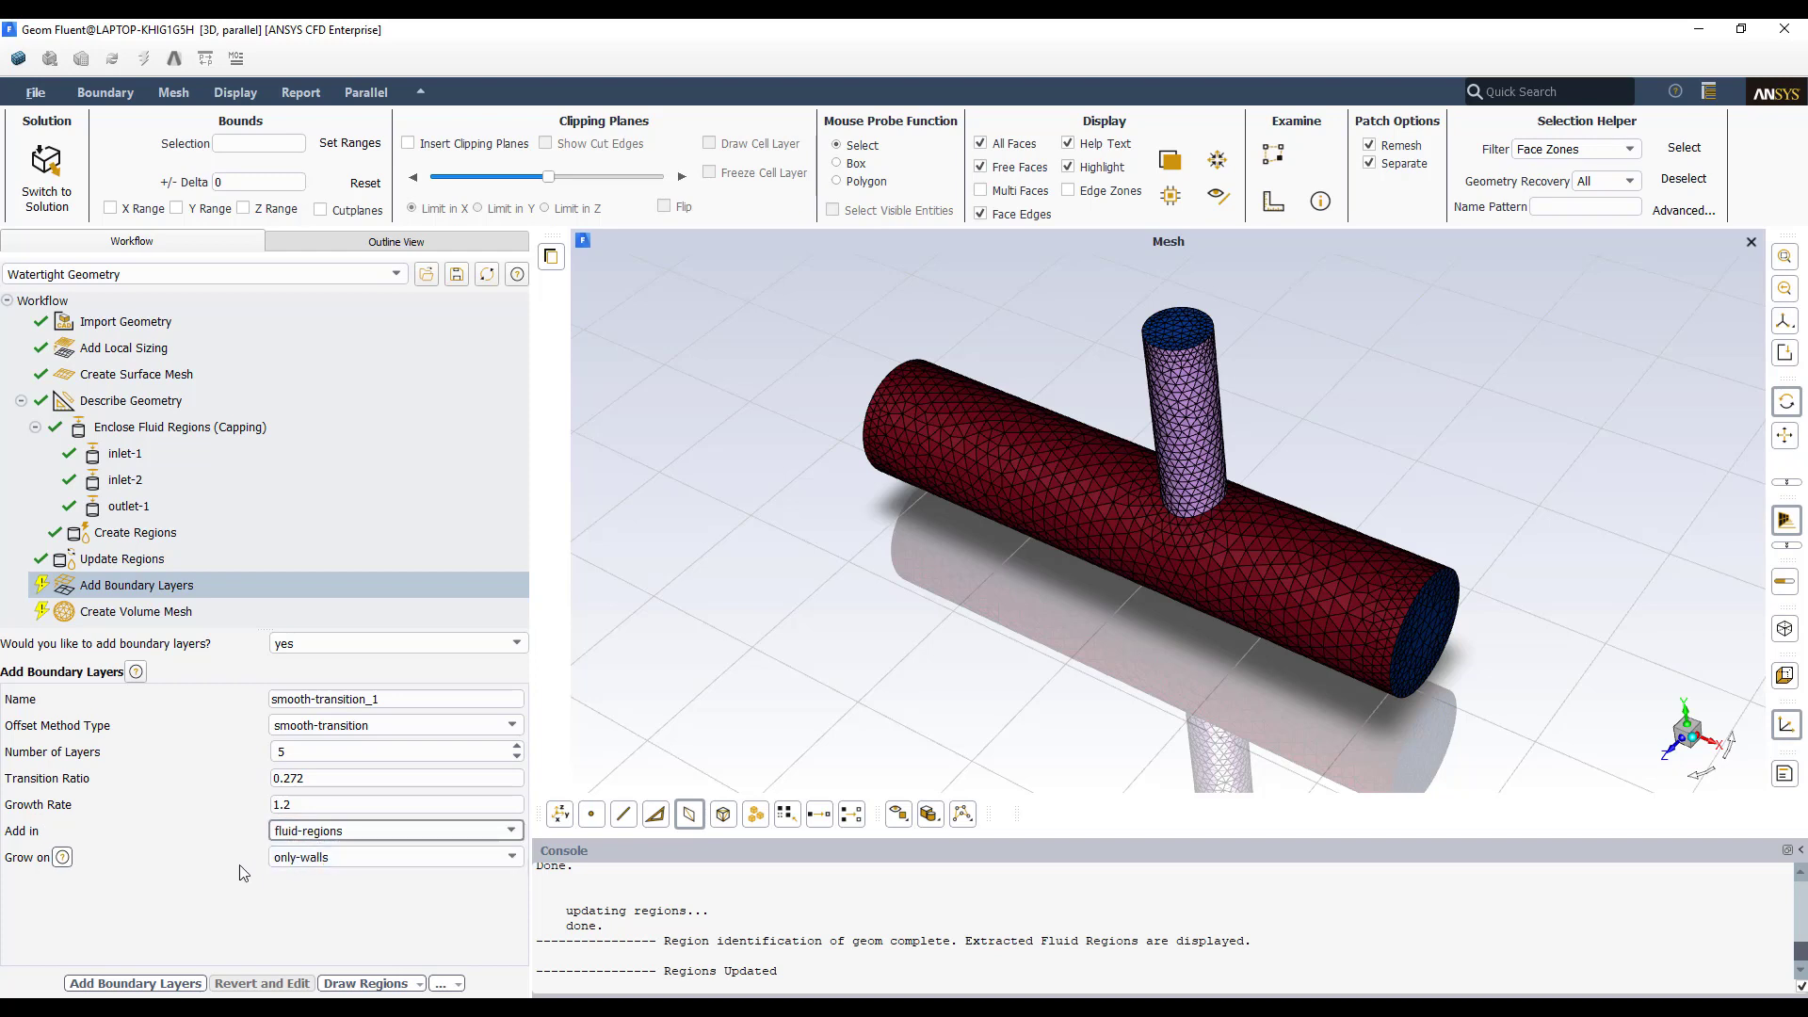
pyautogui.click(320, 859)
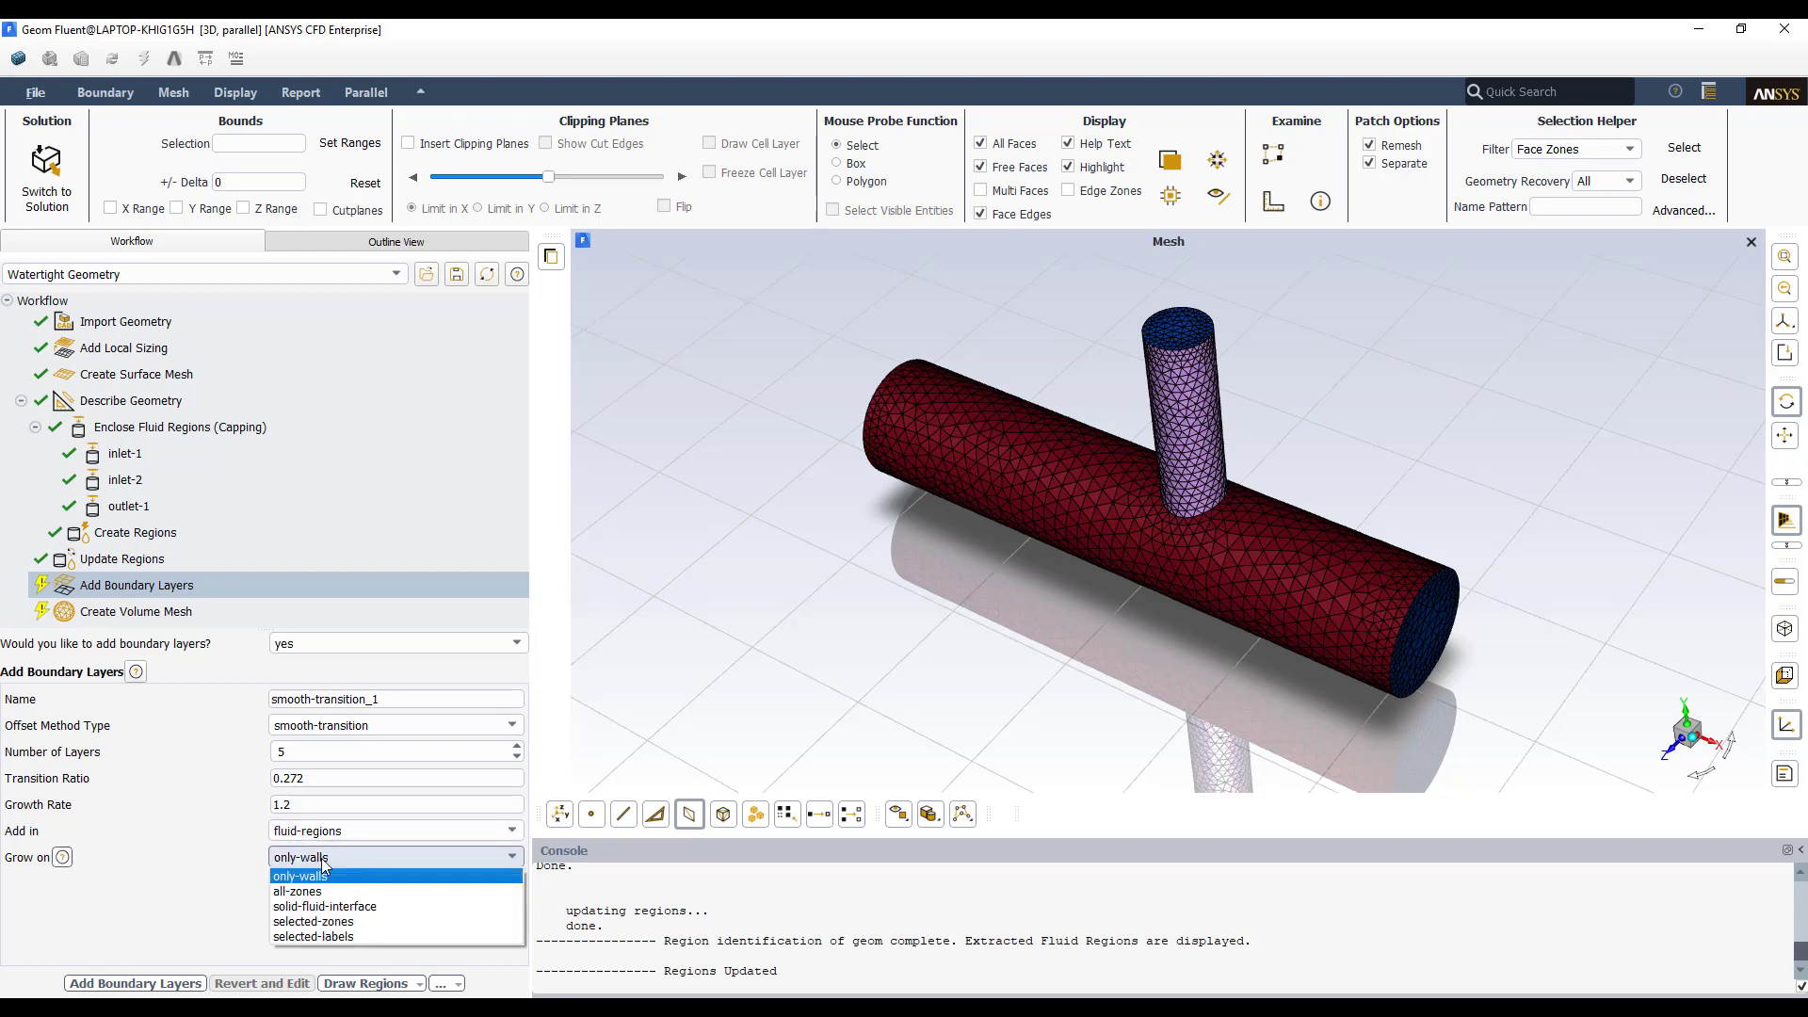
pyautogui.click(321, 875)
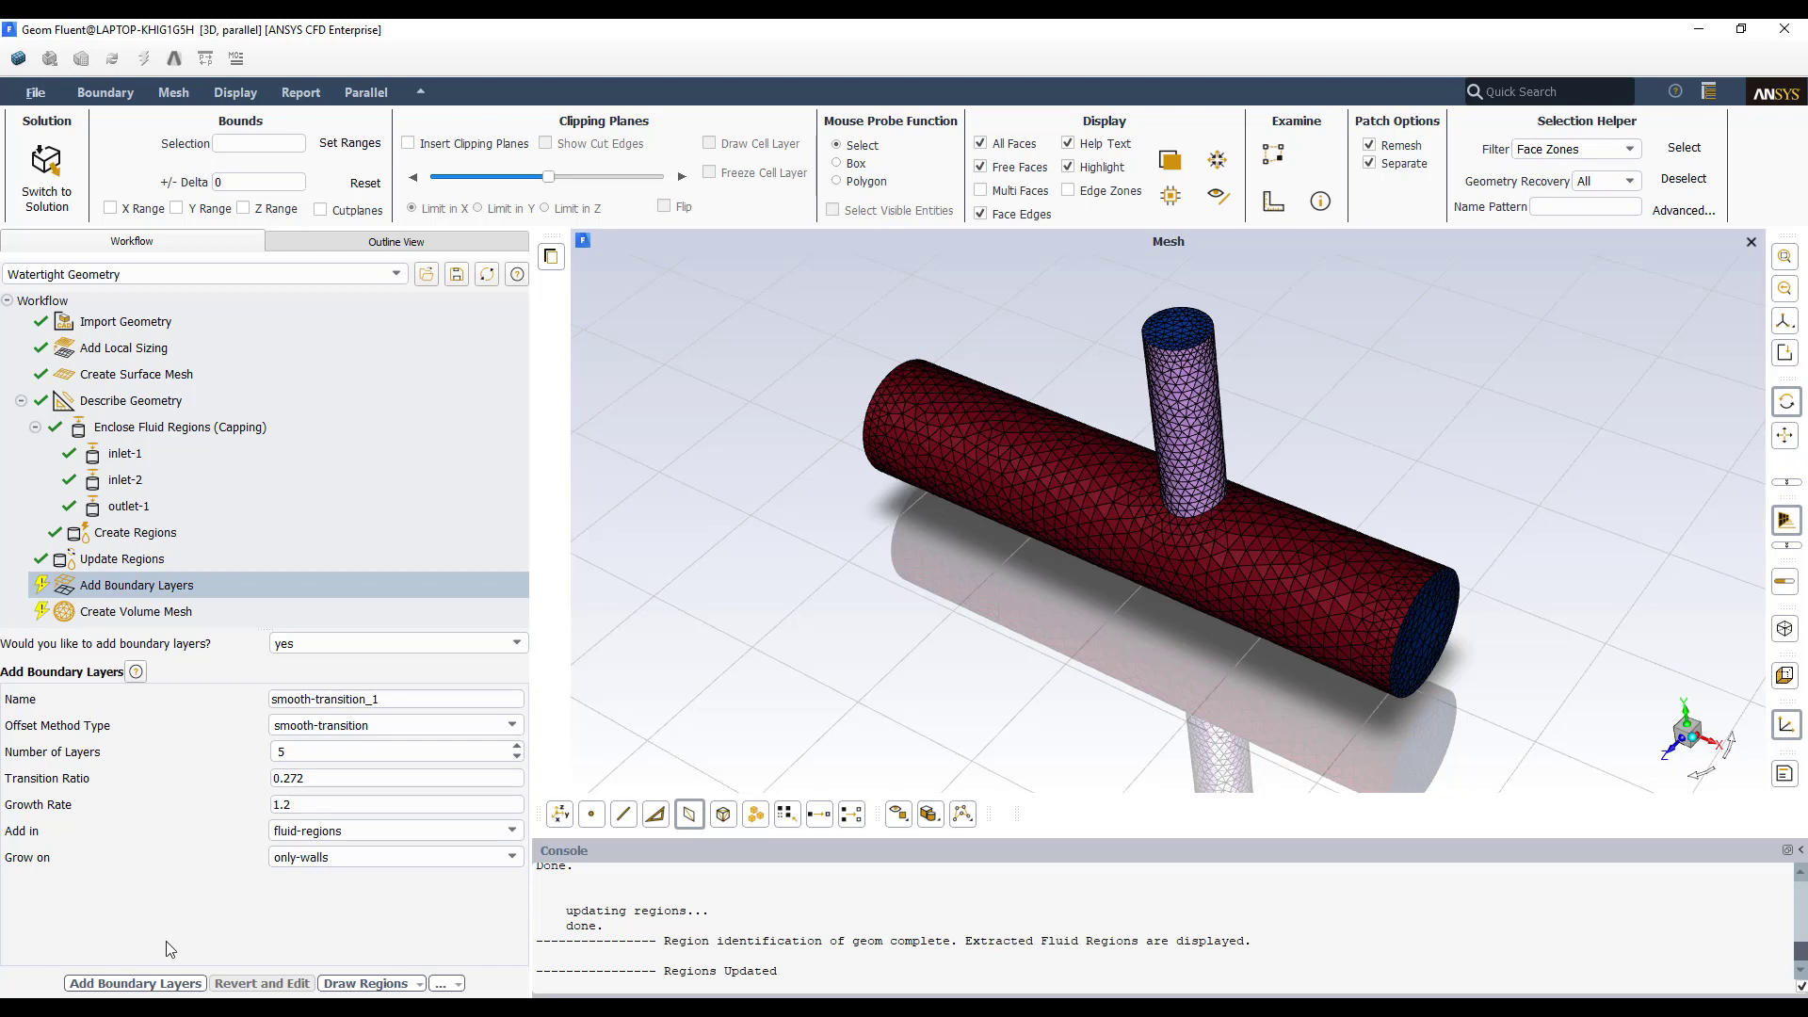
pyautogui.click(125, 984)
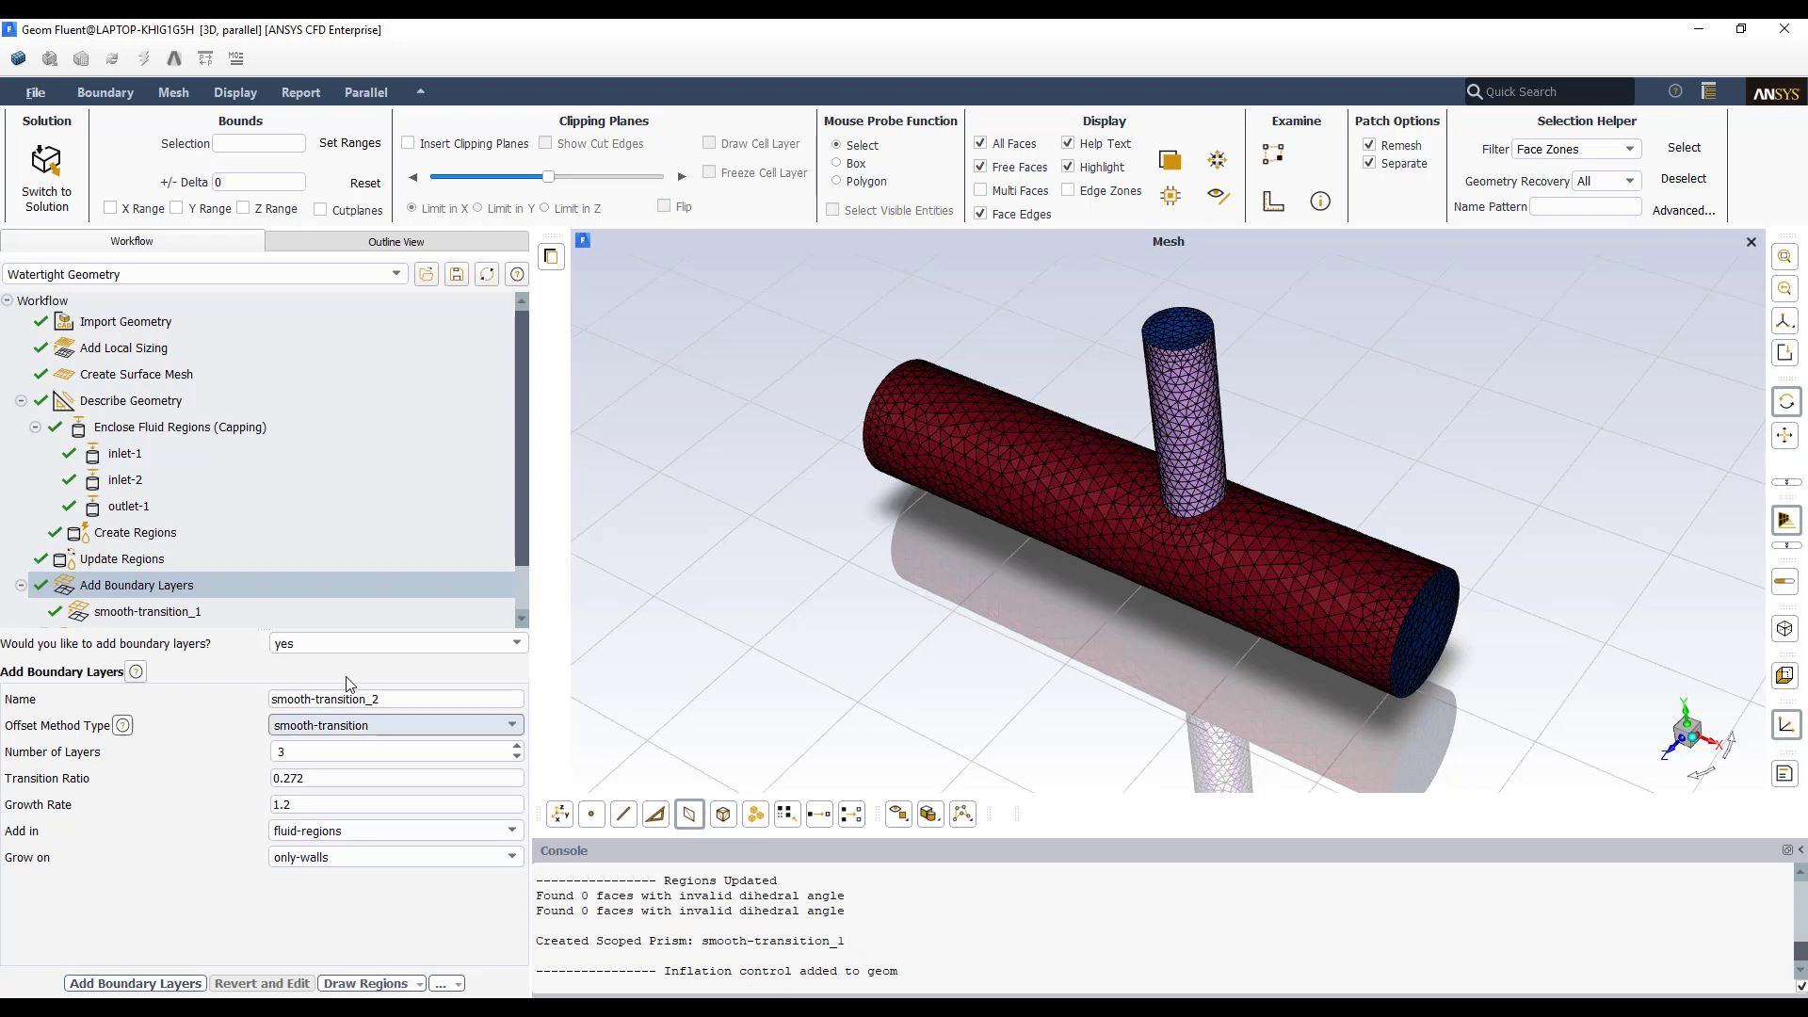
pyautogui.moveTo(518, 522); pyautogui.dragTo(543, 612)
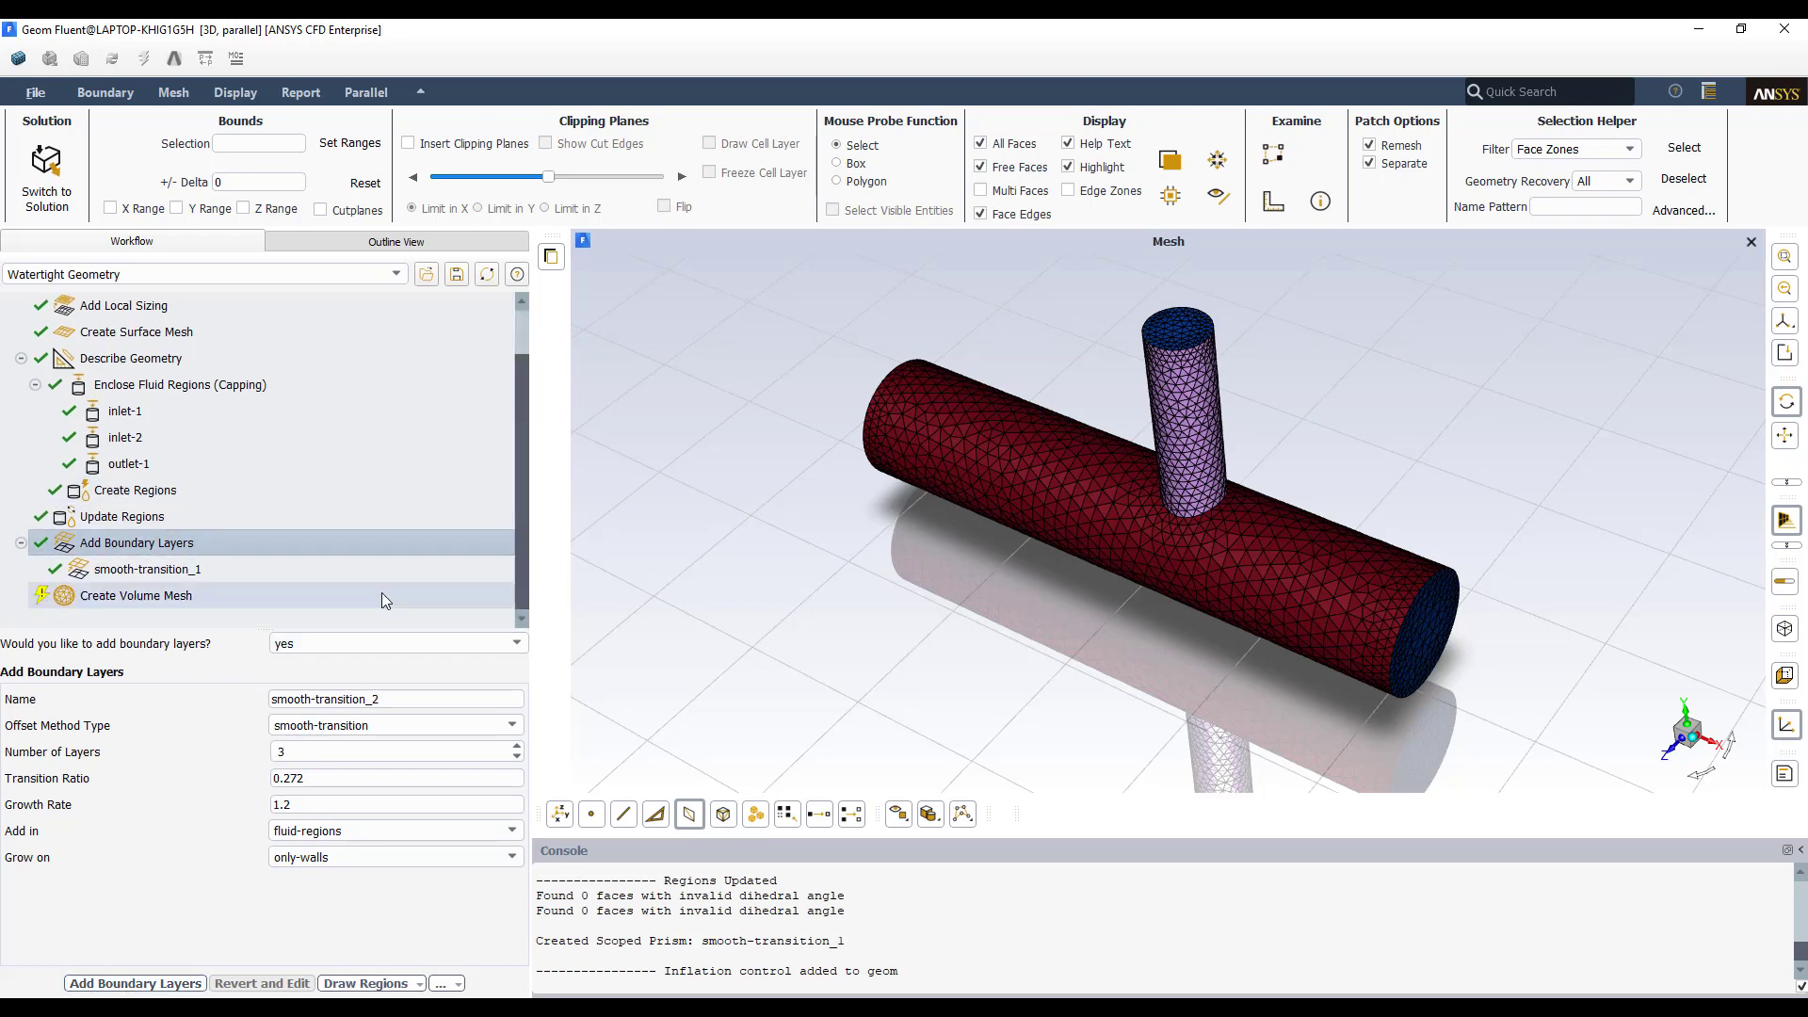
# Step: Create the volume mesh with the poly-hexcore fill type, keeping 2 buffer layers, 1 peel layer and a 0.0125 max cell length
pyautogui.click(155, 595)
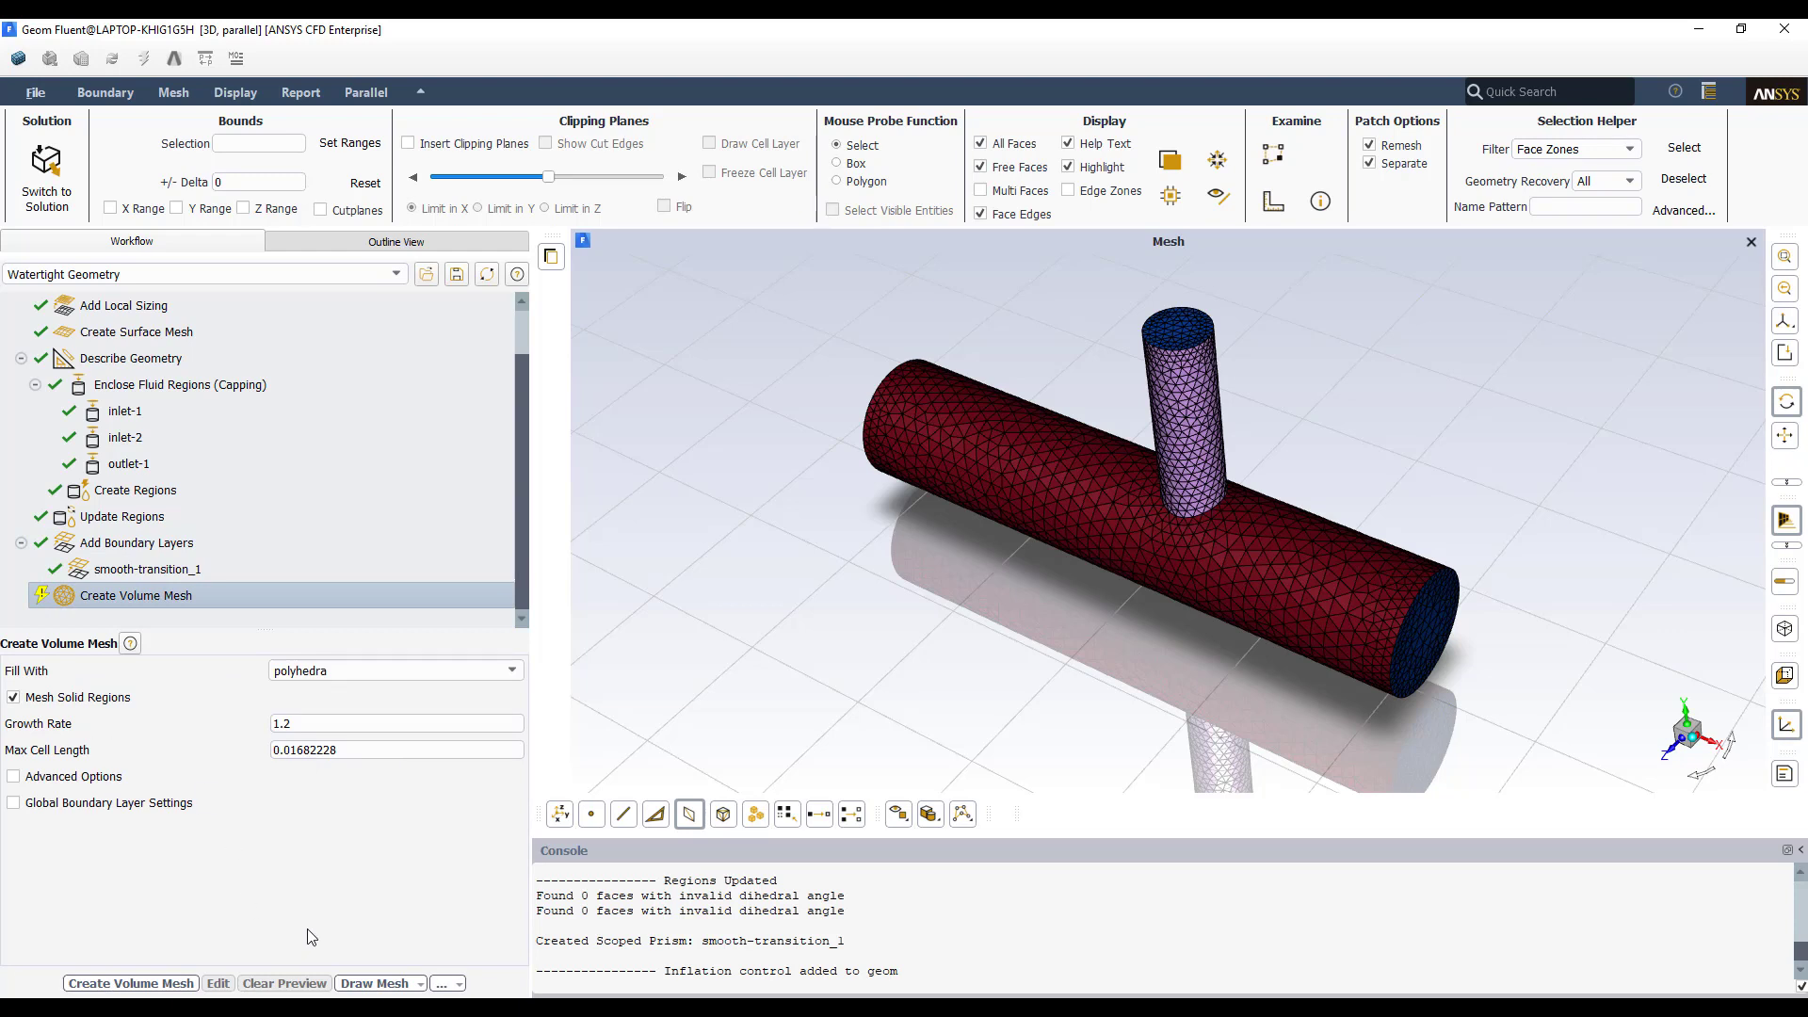
pyautogui.click(429, 671)
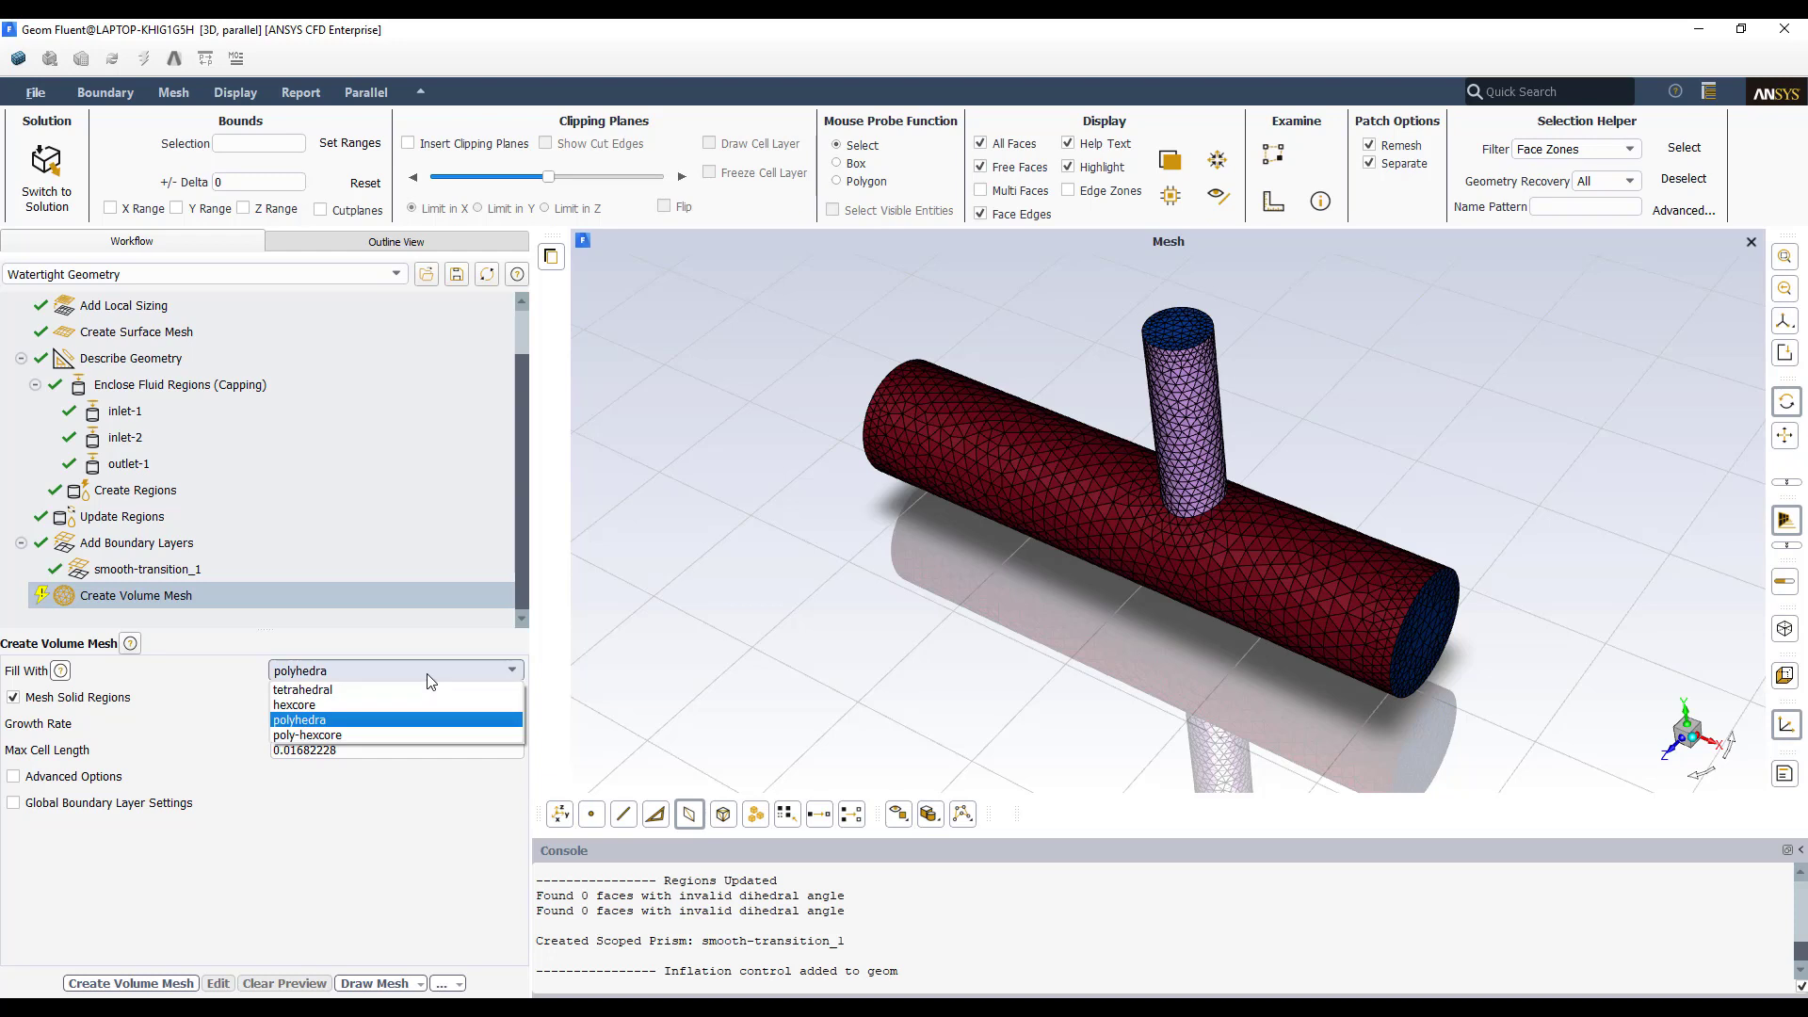
pyautogui.click(357, 729)
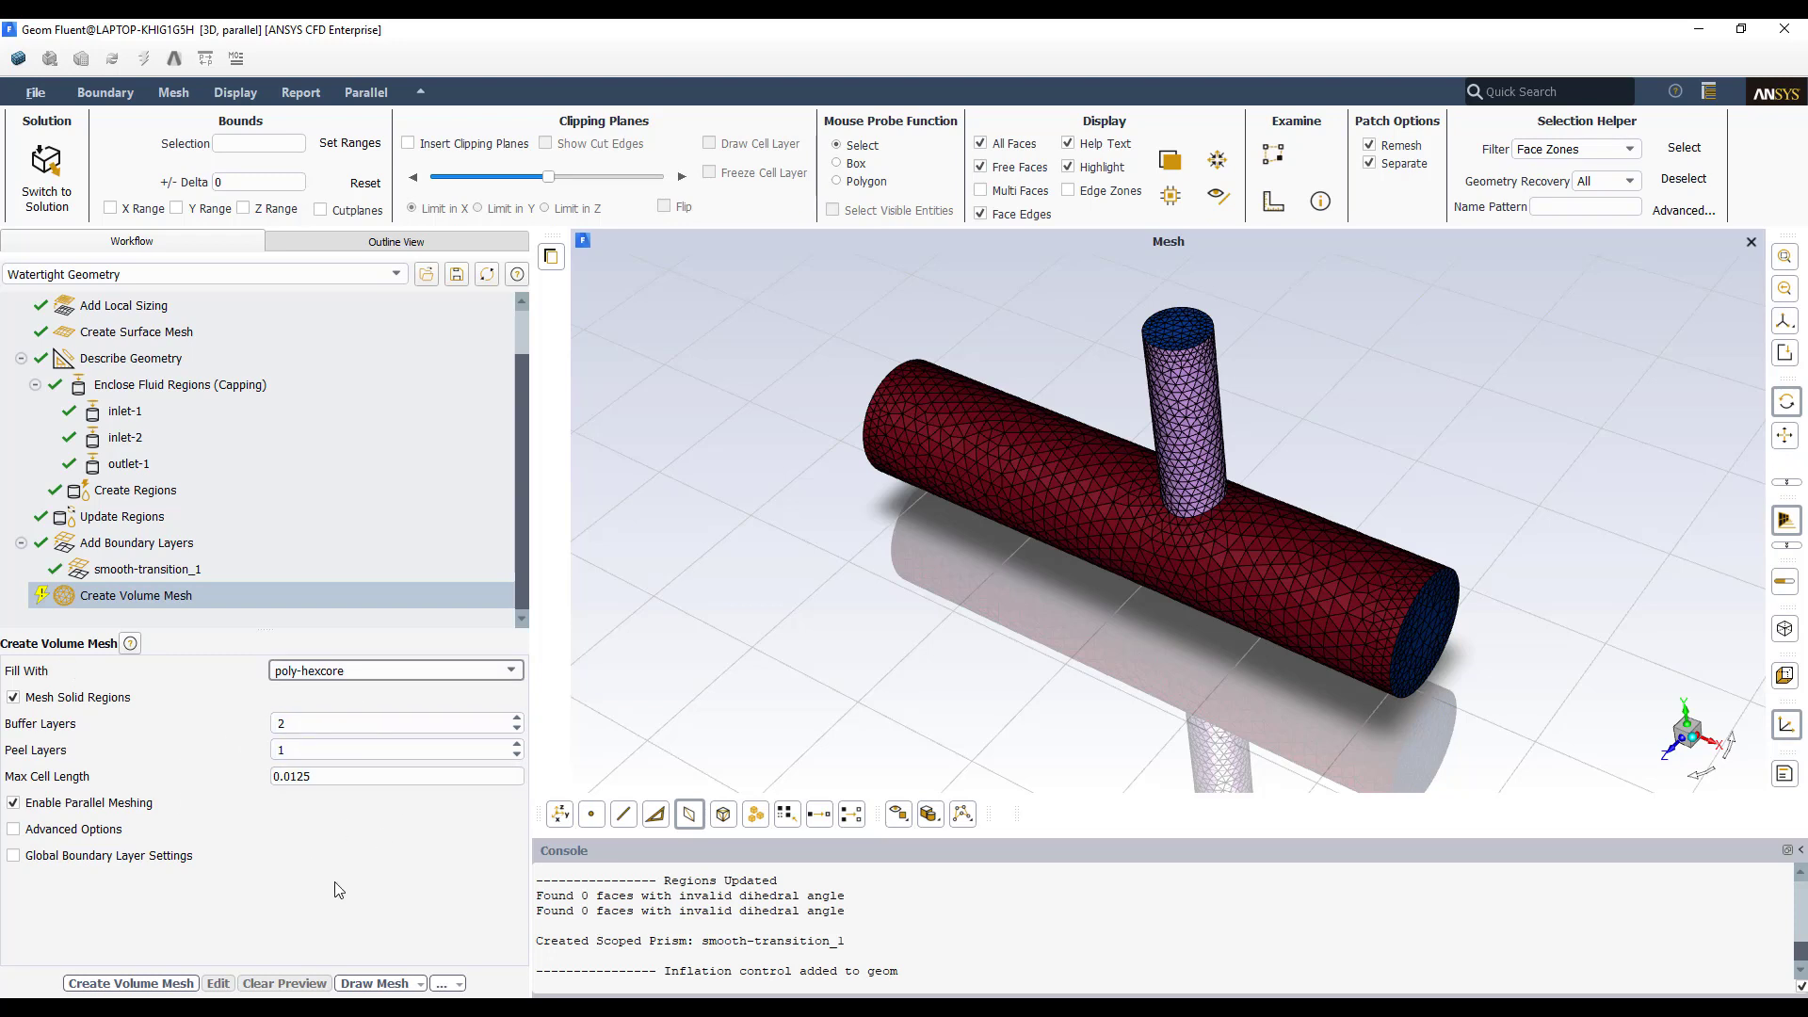
pyautogui.click(119, 984)
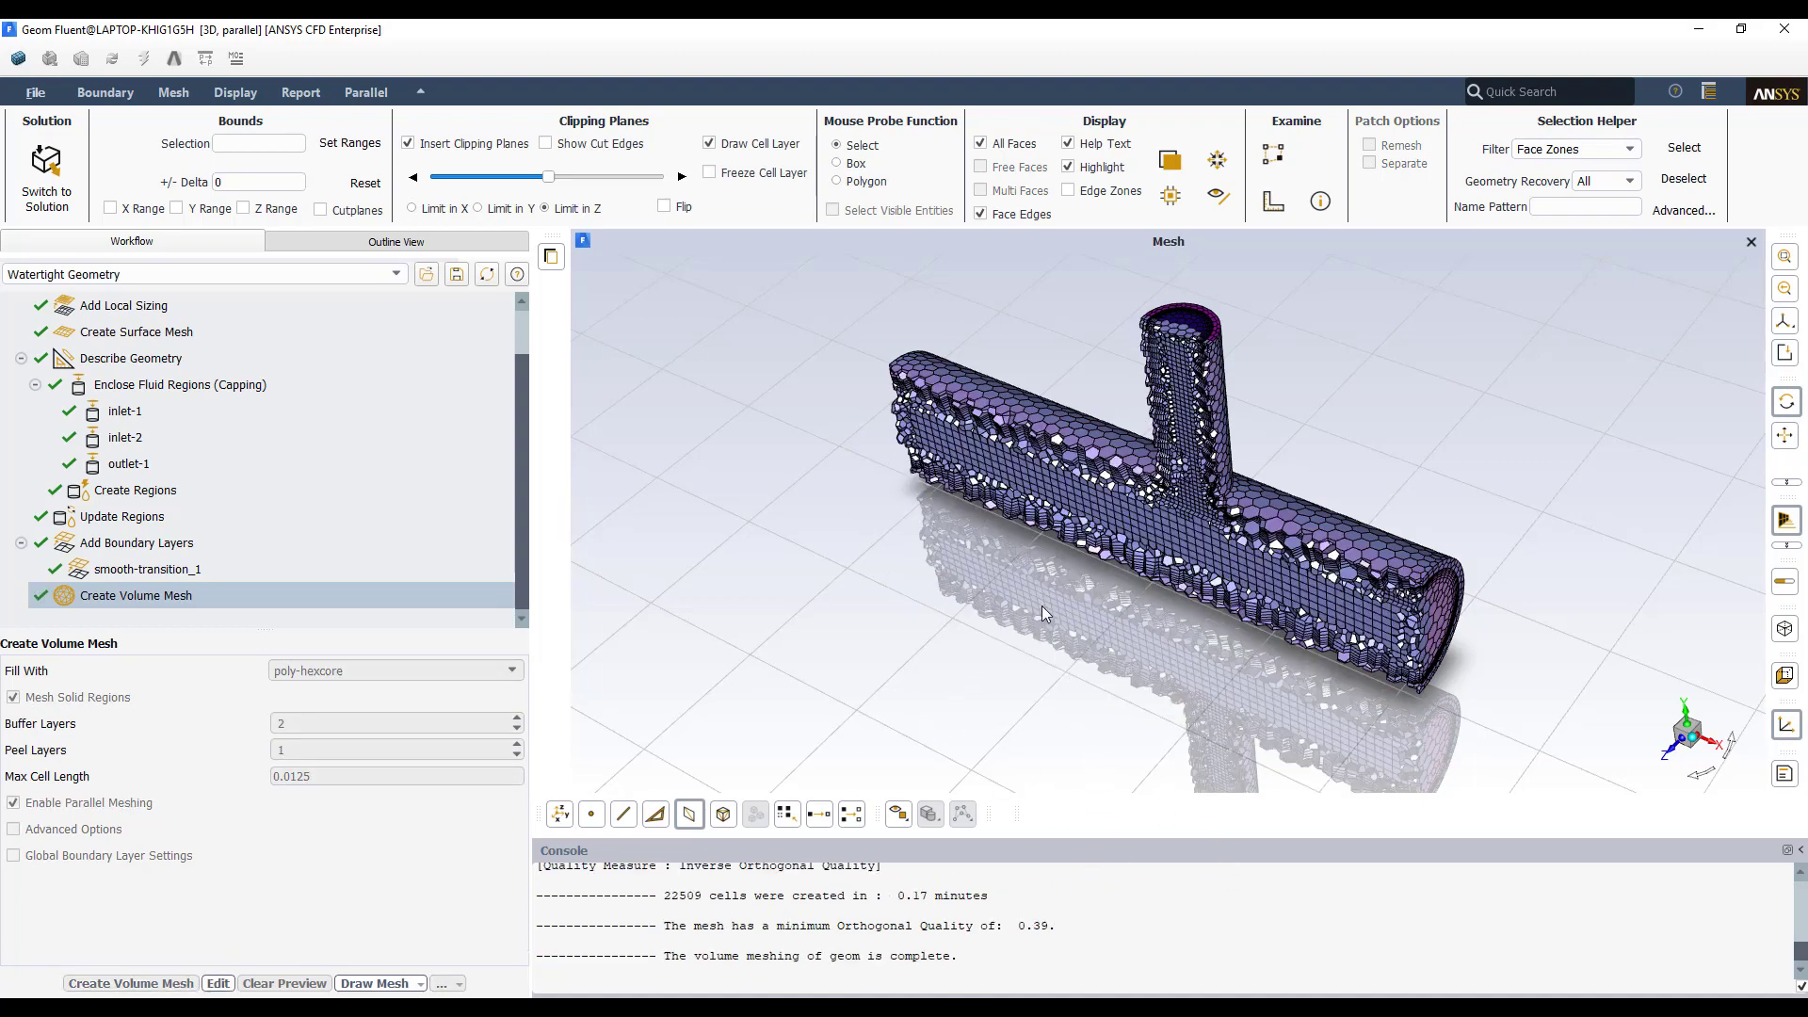
pyautogui.moveTo(1041, 606); pyautogui.dragTo(942, 716)
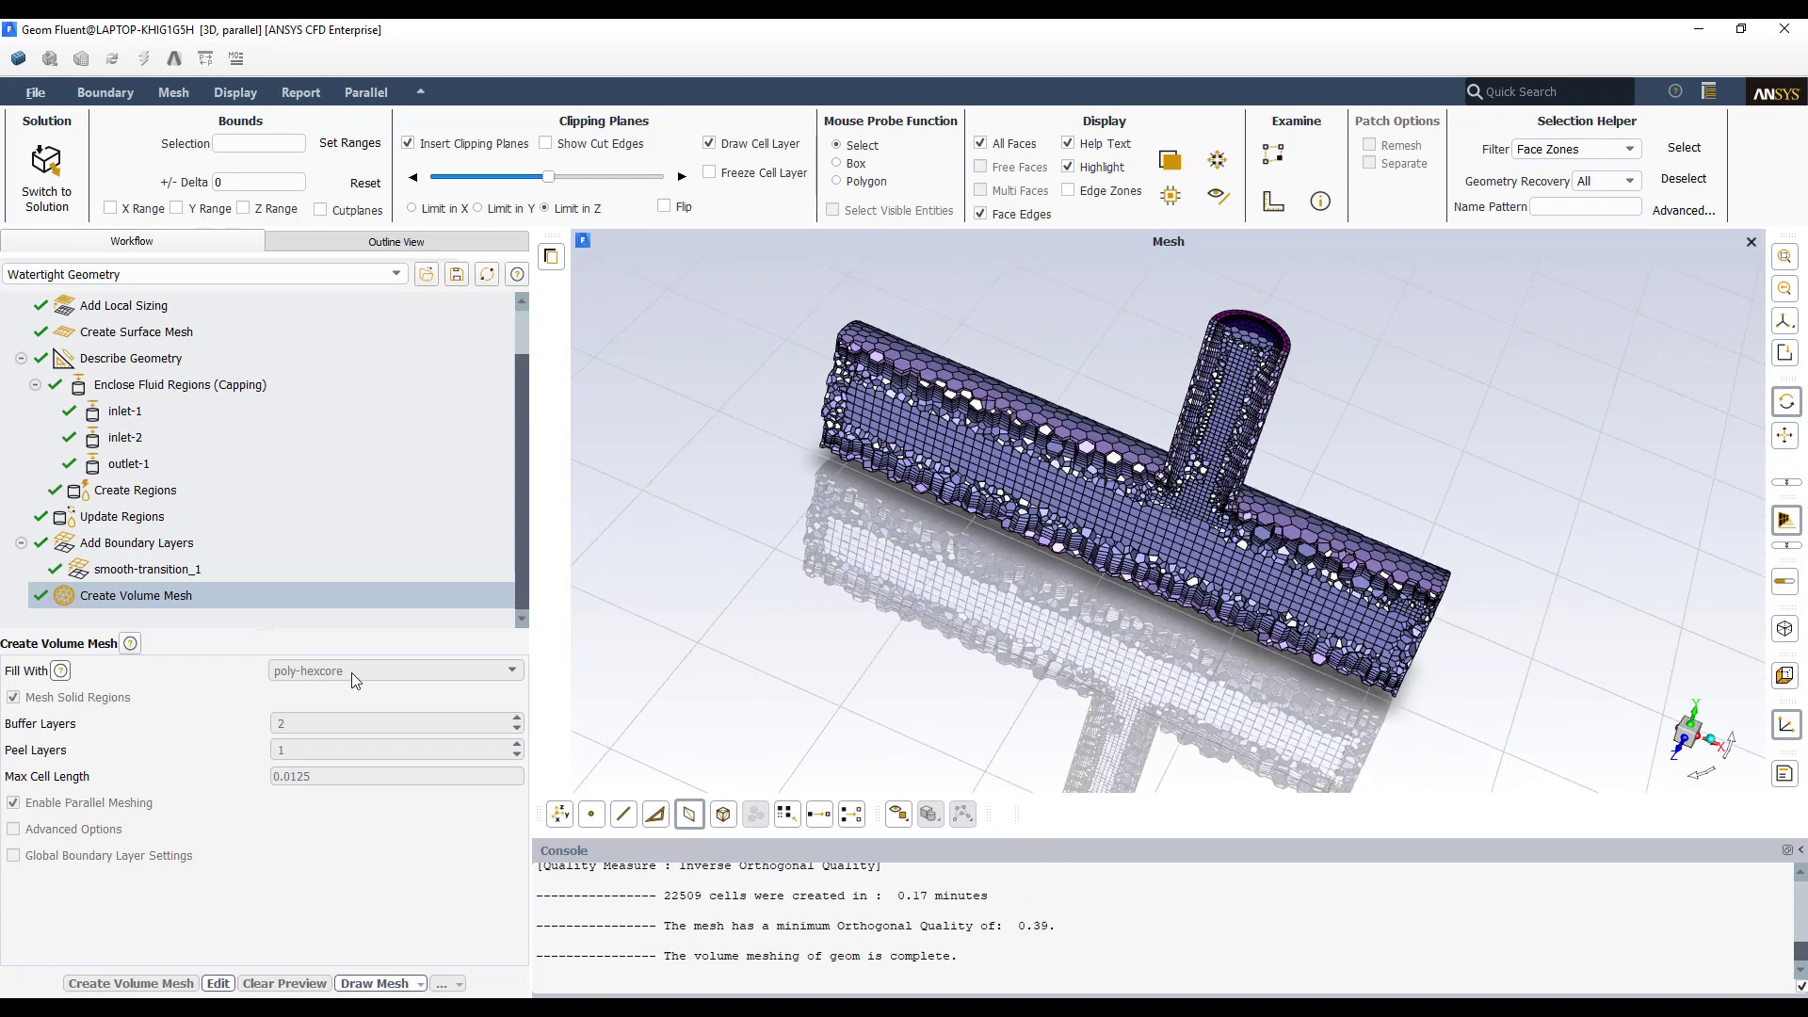
# Step: Insert an Improve Volume Mesh task after the Create Volume Mesh task in the workflow
pyautogui.rightClick(150, 601)
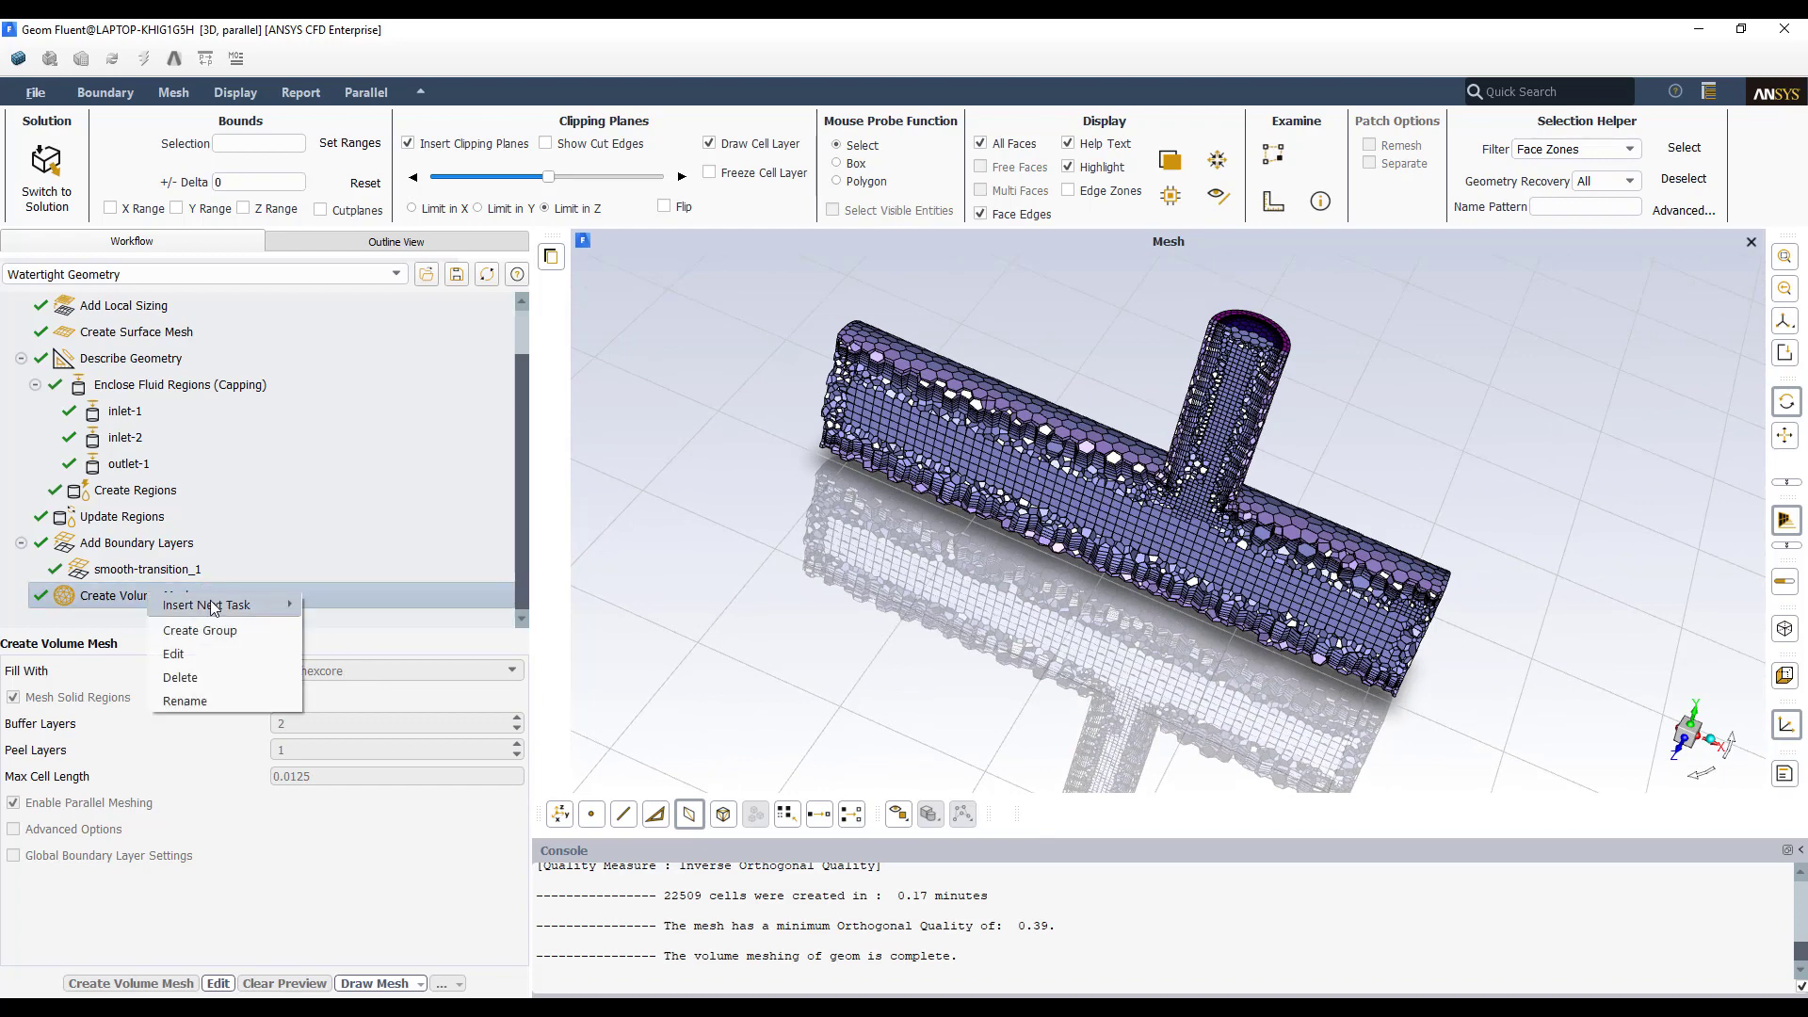
pyautogui.moveTo(213, 607)
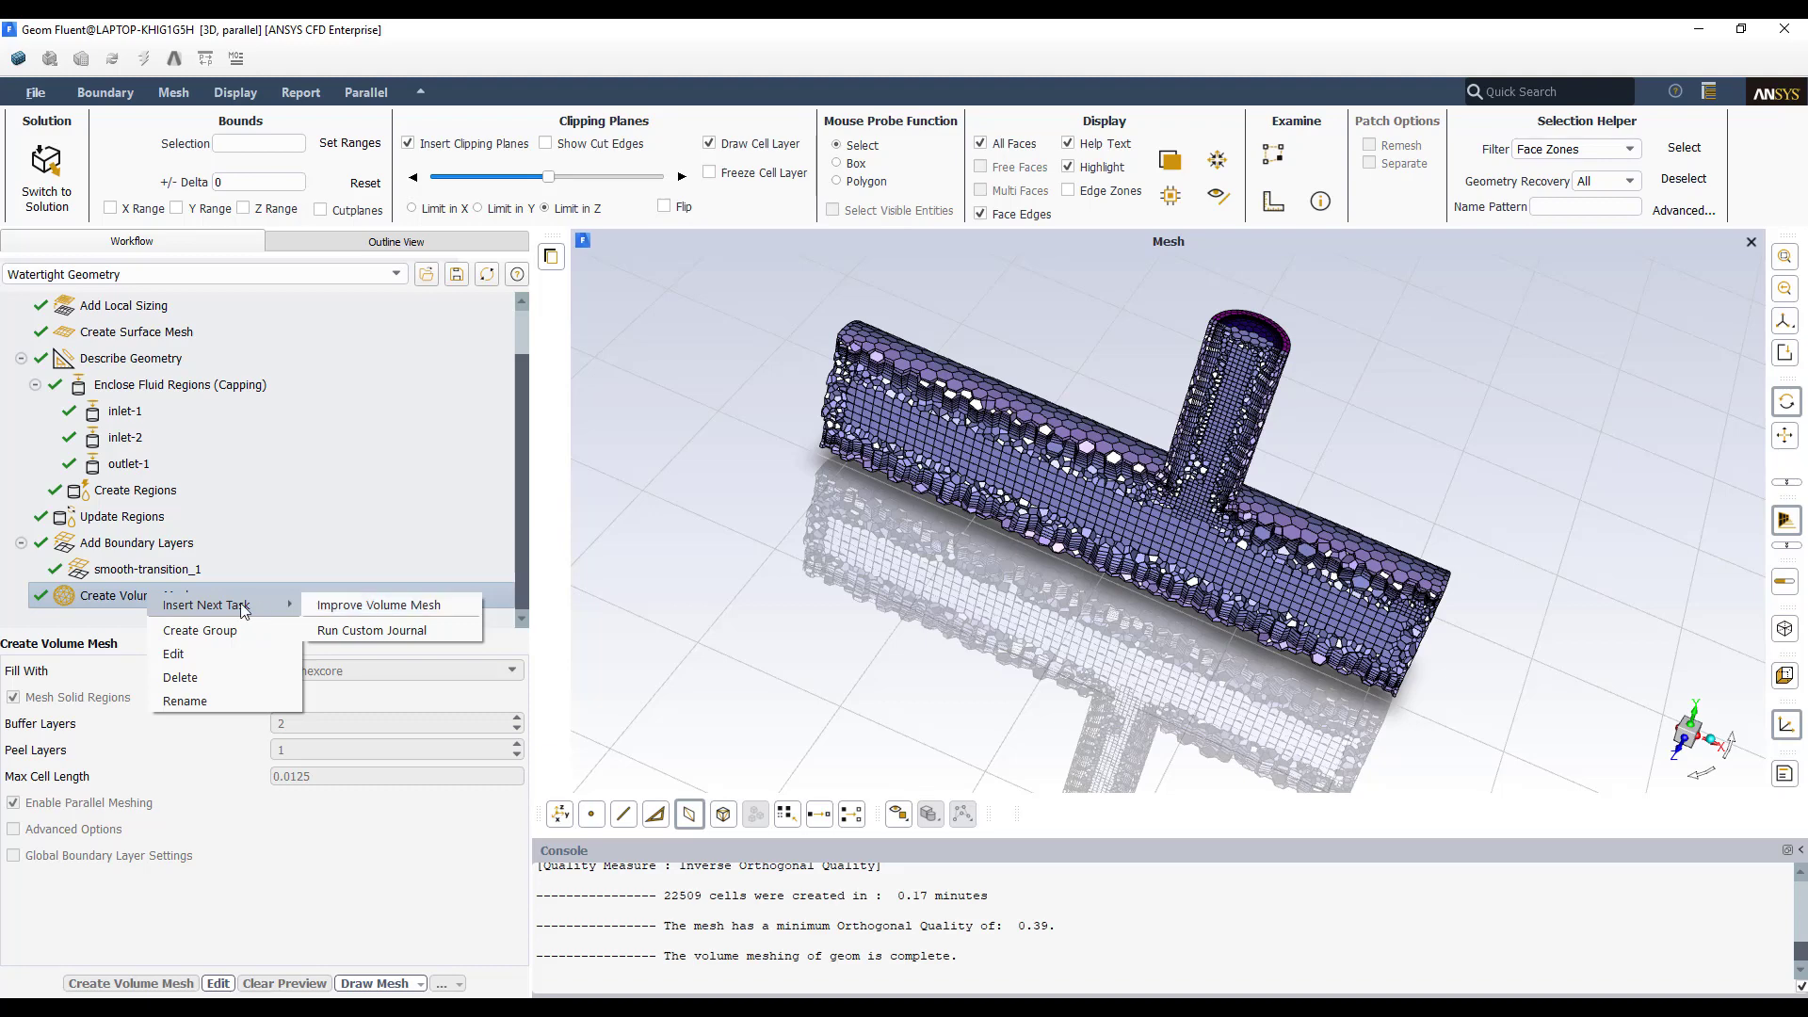
pyautogui.click(114, 600)
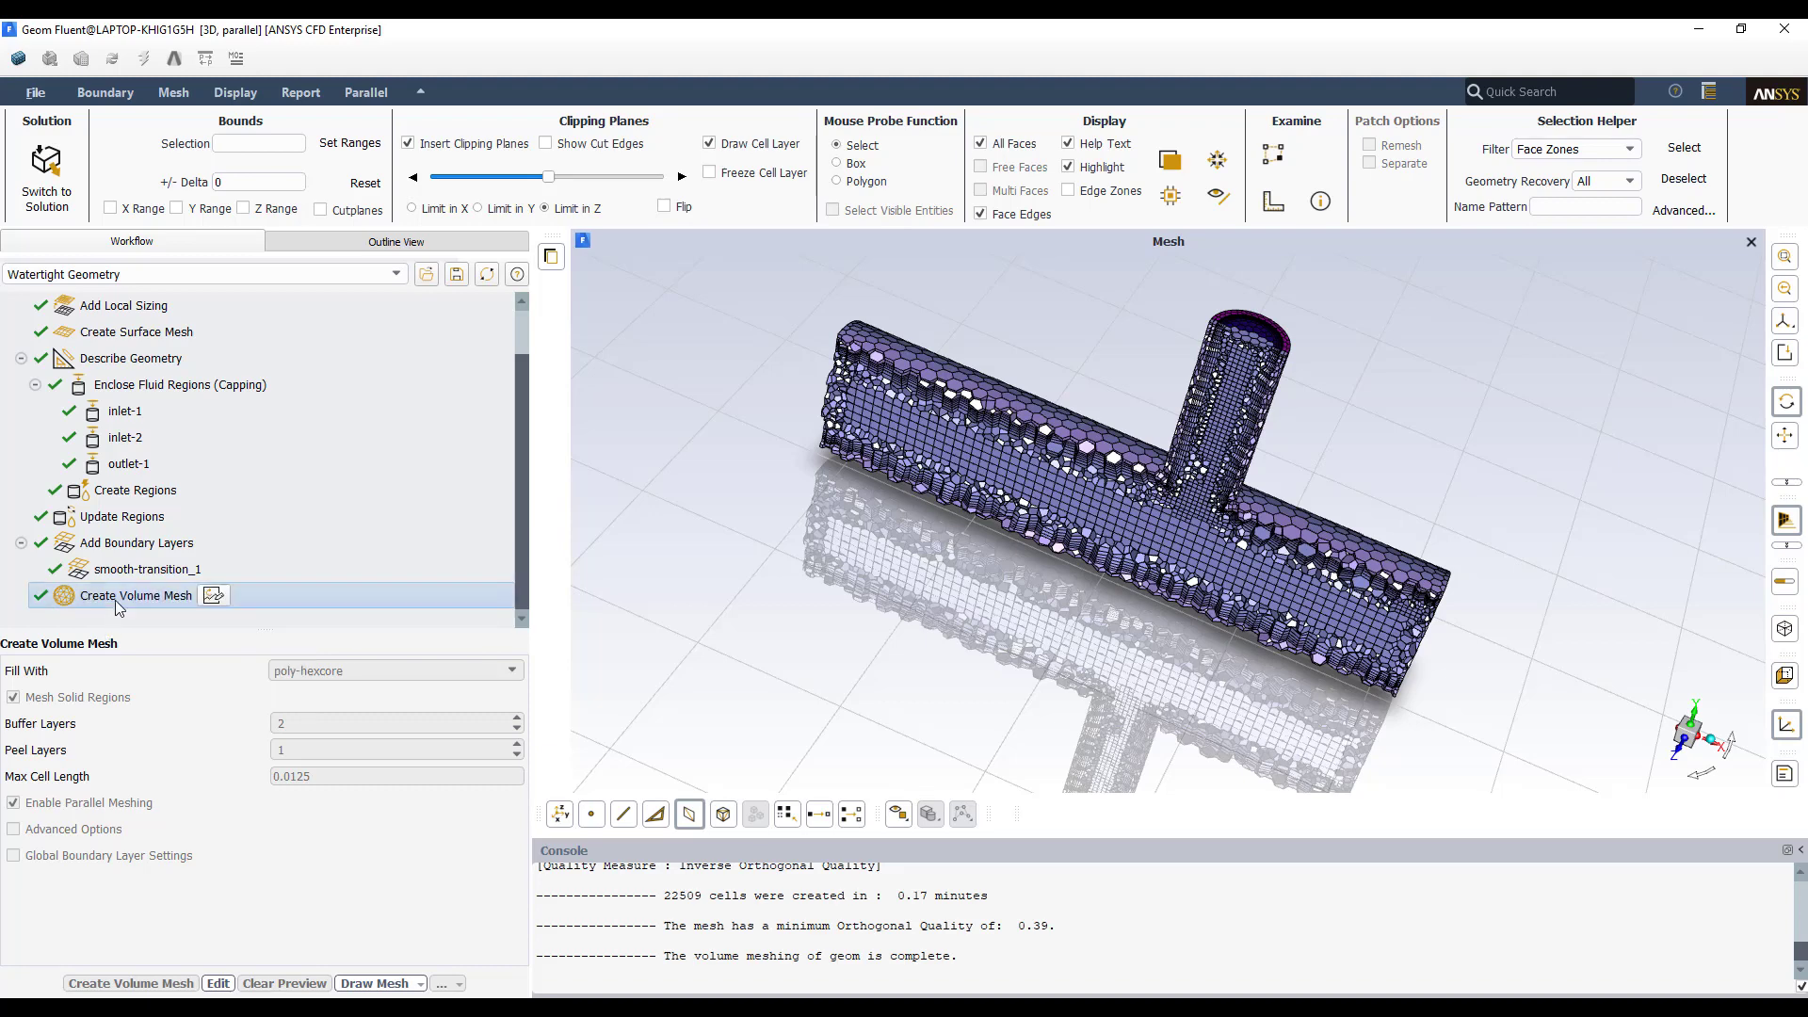
pyautogui.rightClick(114, 600)
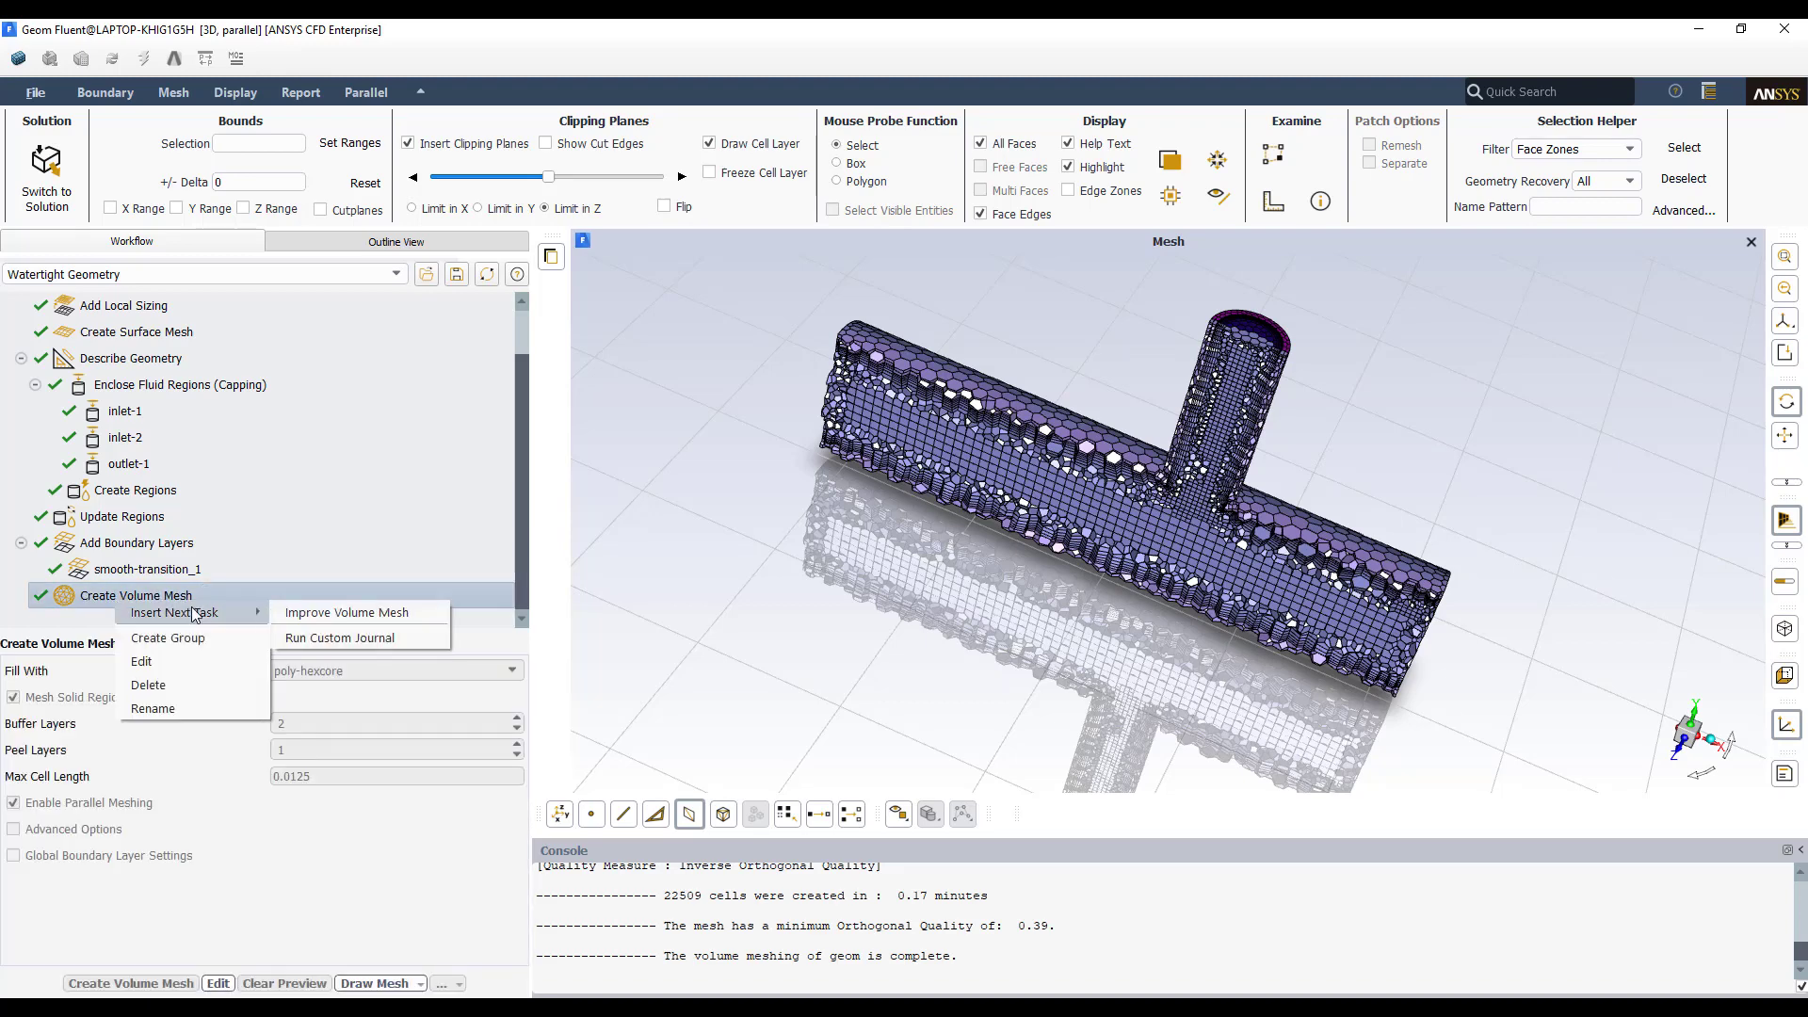
pyautogui.click(325, 612)
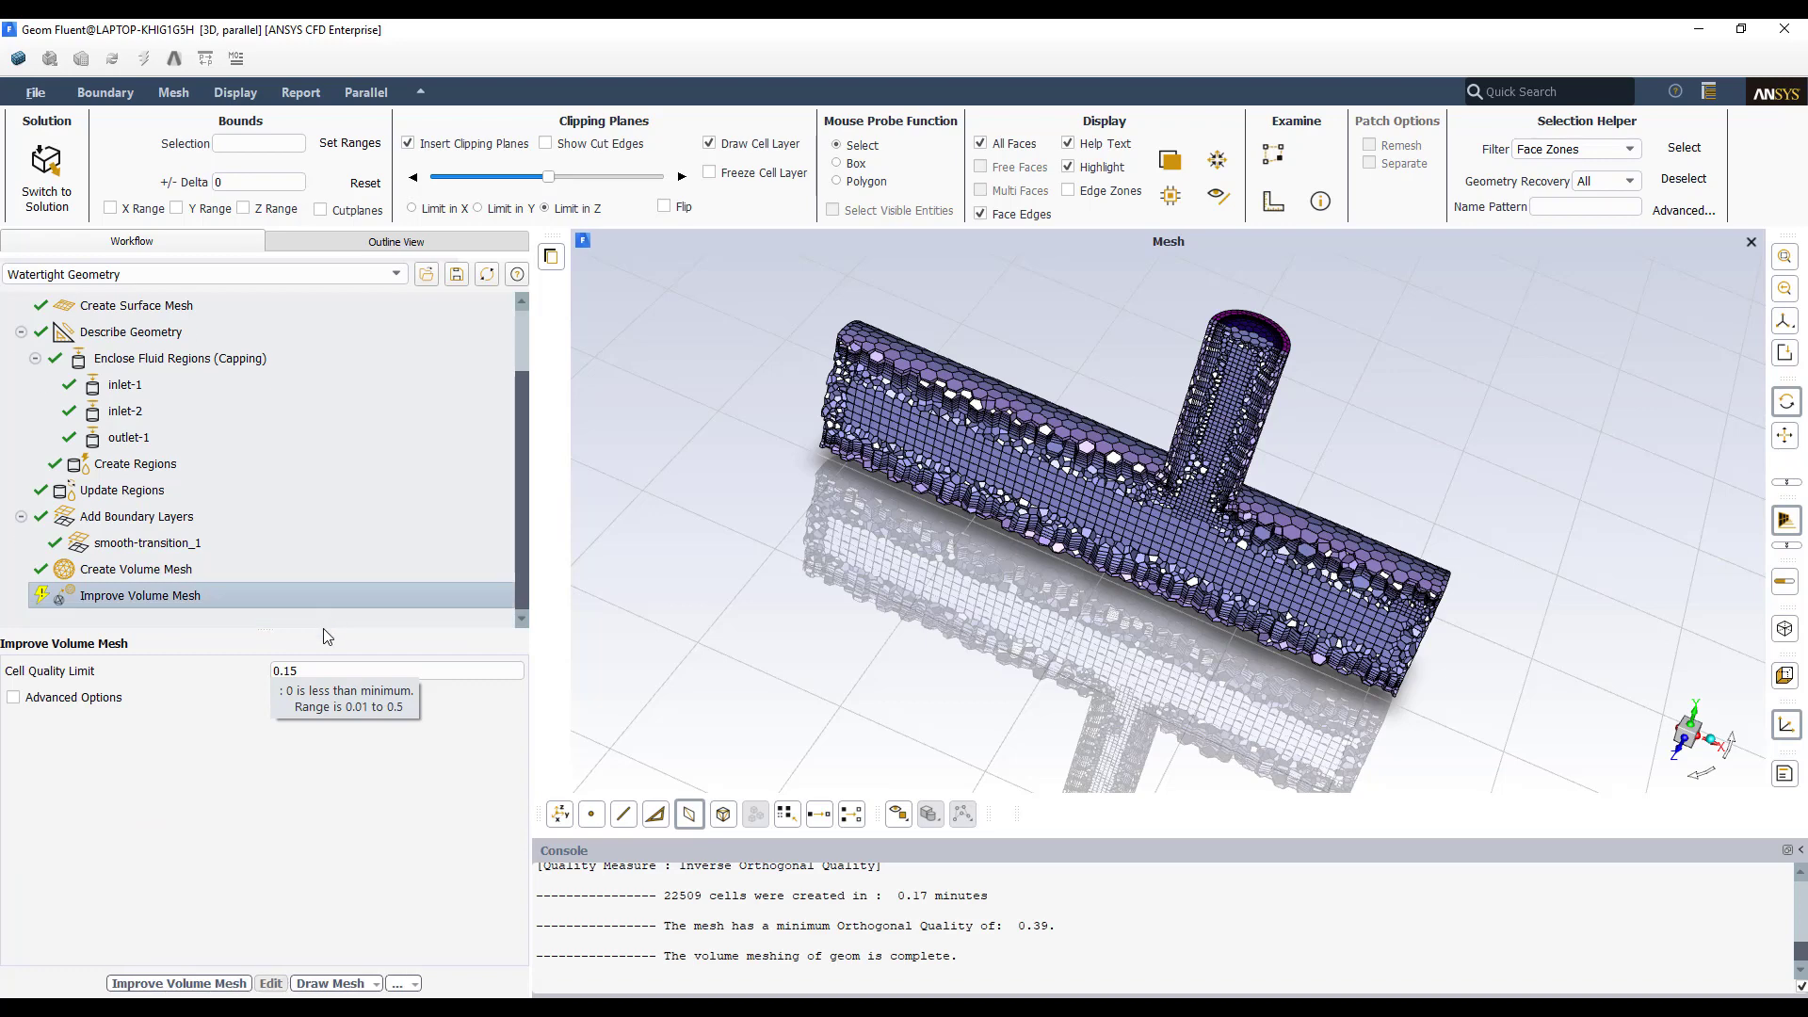
# Step: Set the cell quality limit to 0.4 and run the volume mesh improvement
pyautogui.doubleClick(289, 670)
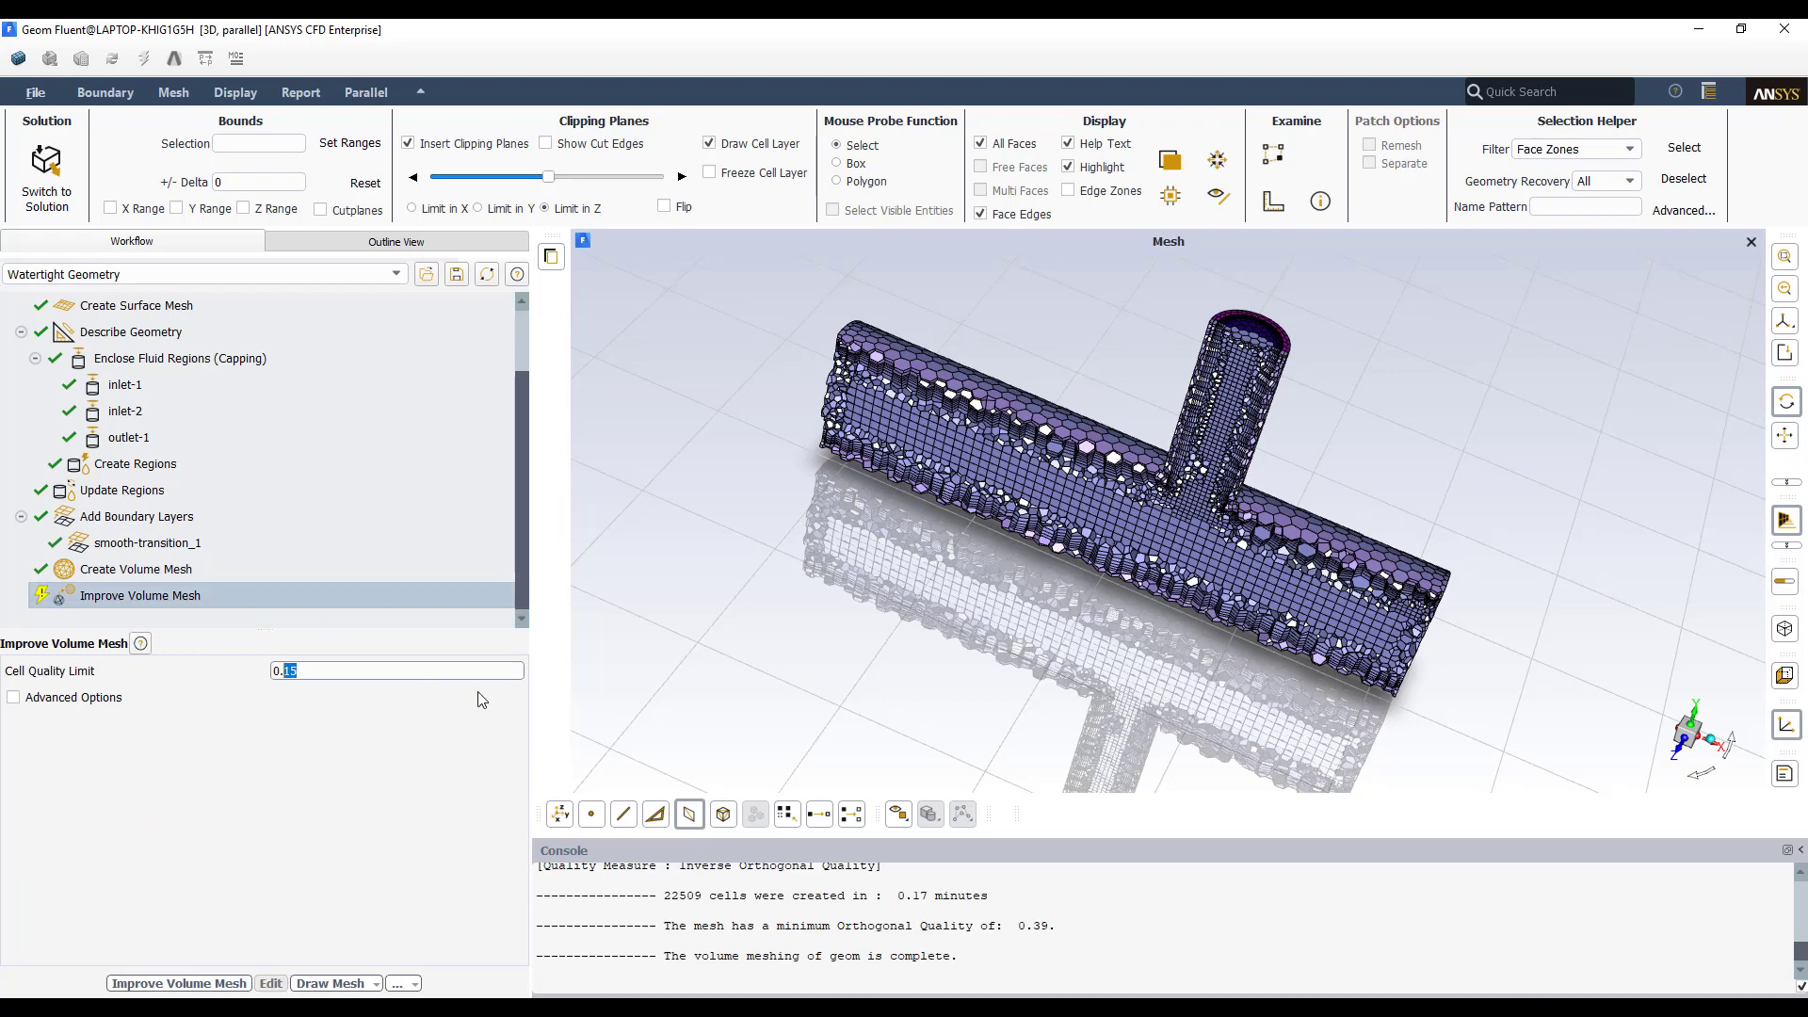
pyautogui.write('4')
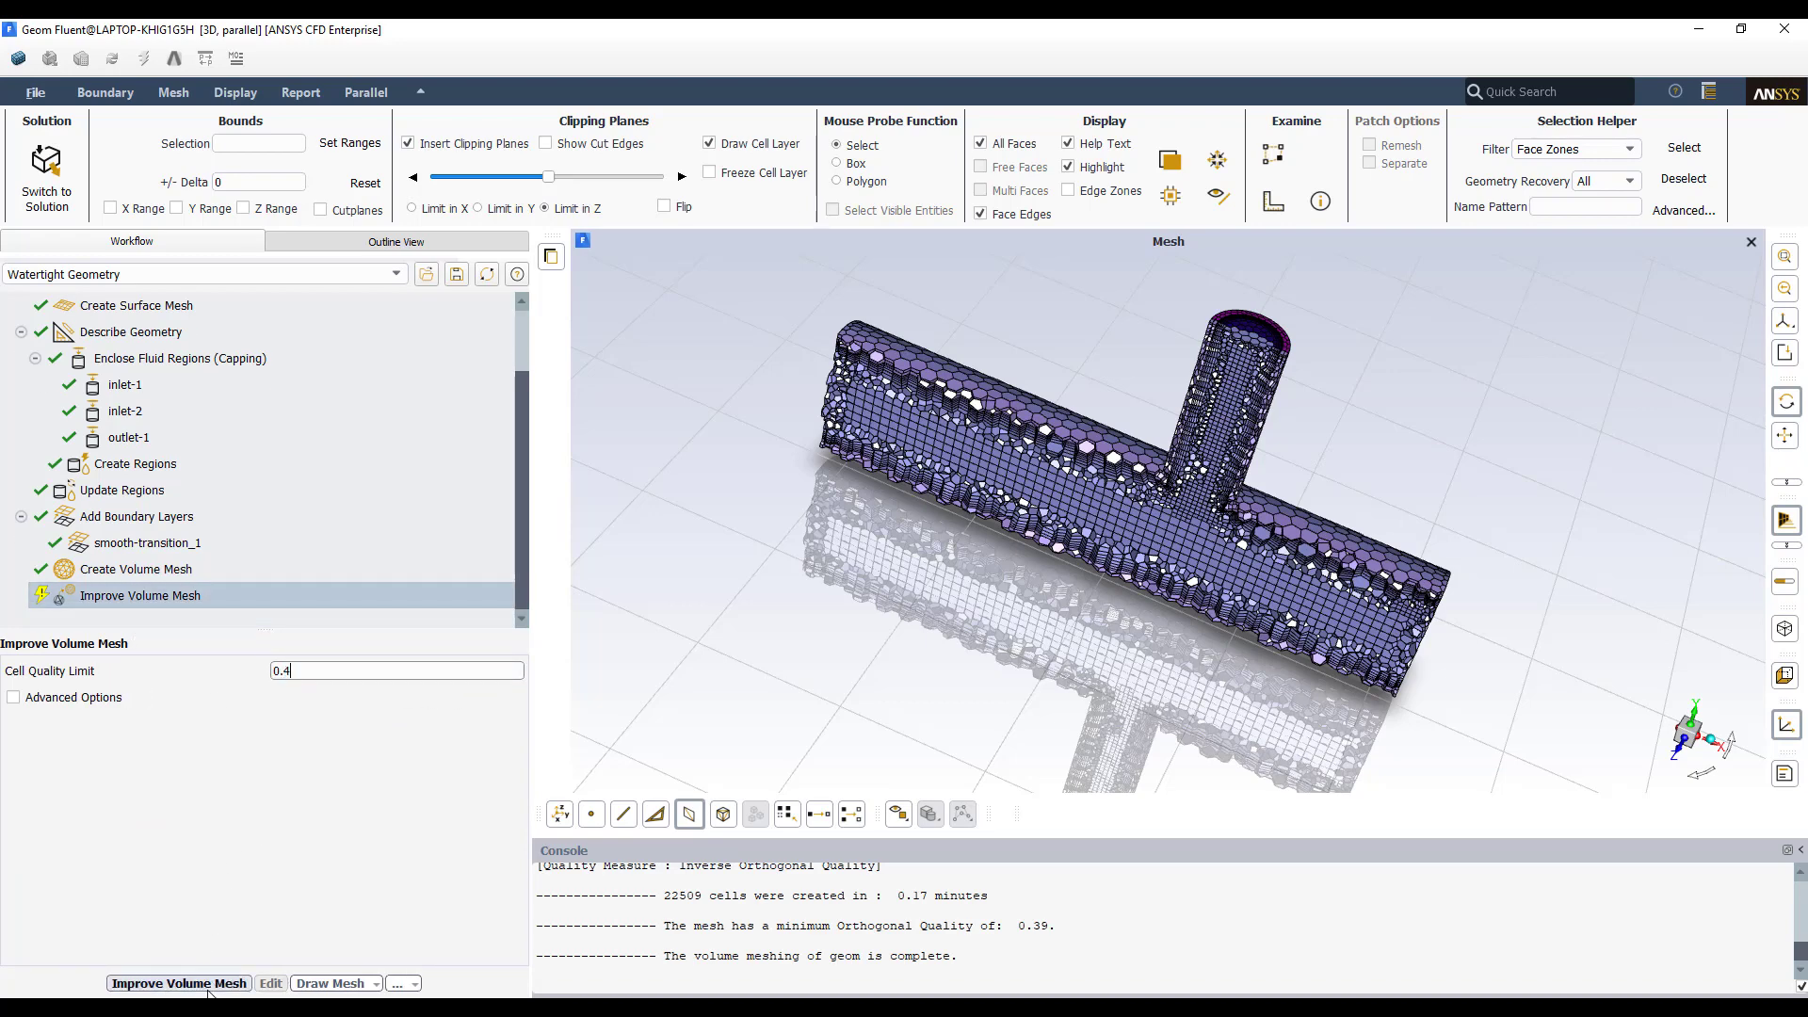
pyautogui.click(179, 983)
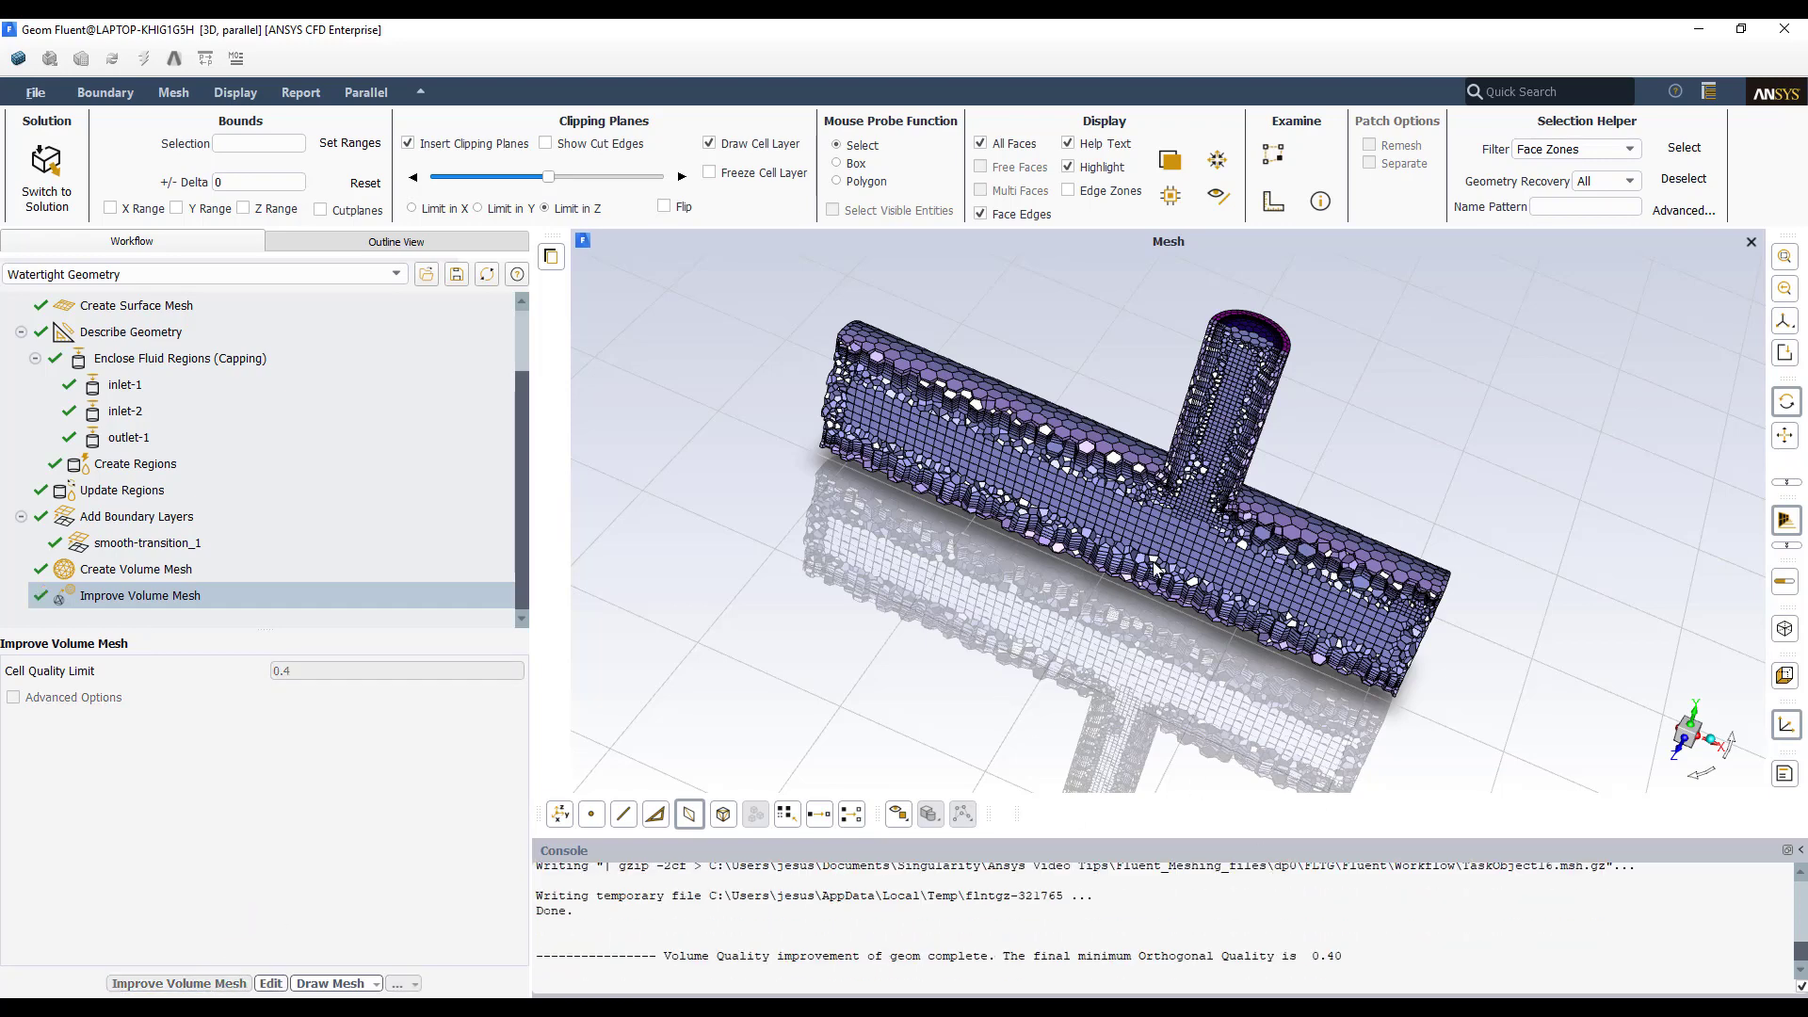
# Step: Examine the clipped volume mesh of the pipe junction, including the wall boundary layers, the hexcore interior and the pipe's open end
pyautogui.moveTo(1026, 617); pyautogui.dragTo(989, 695)
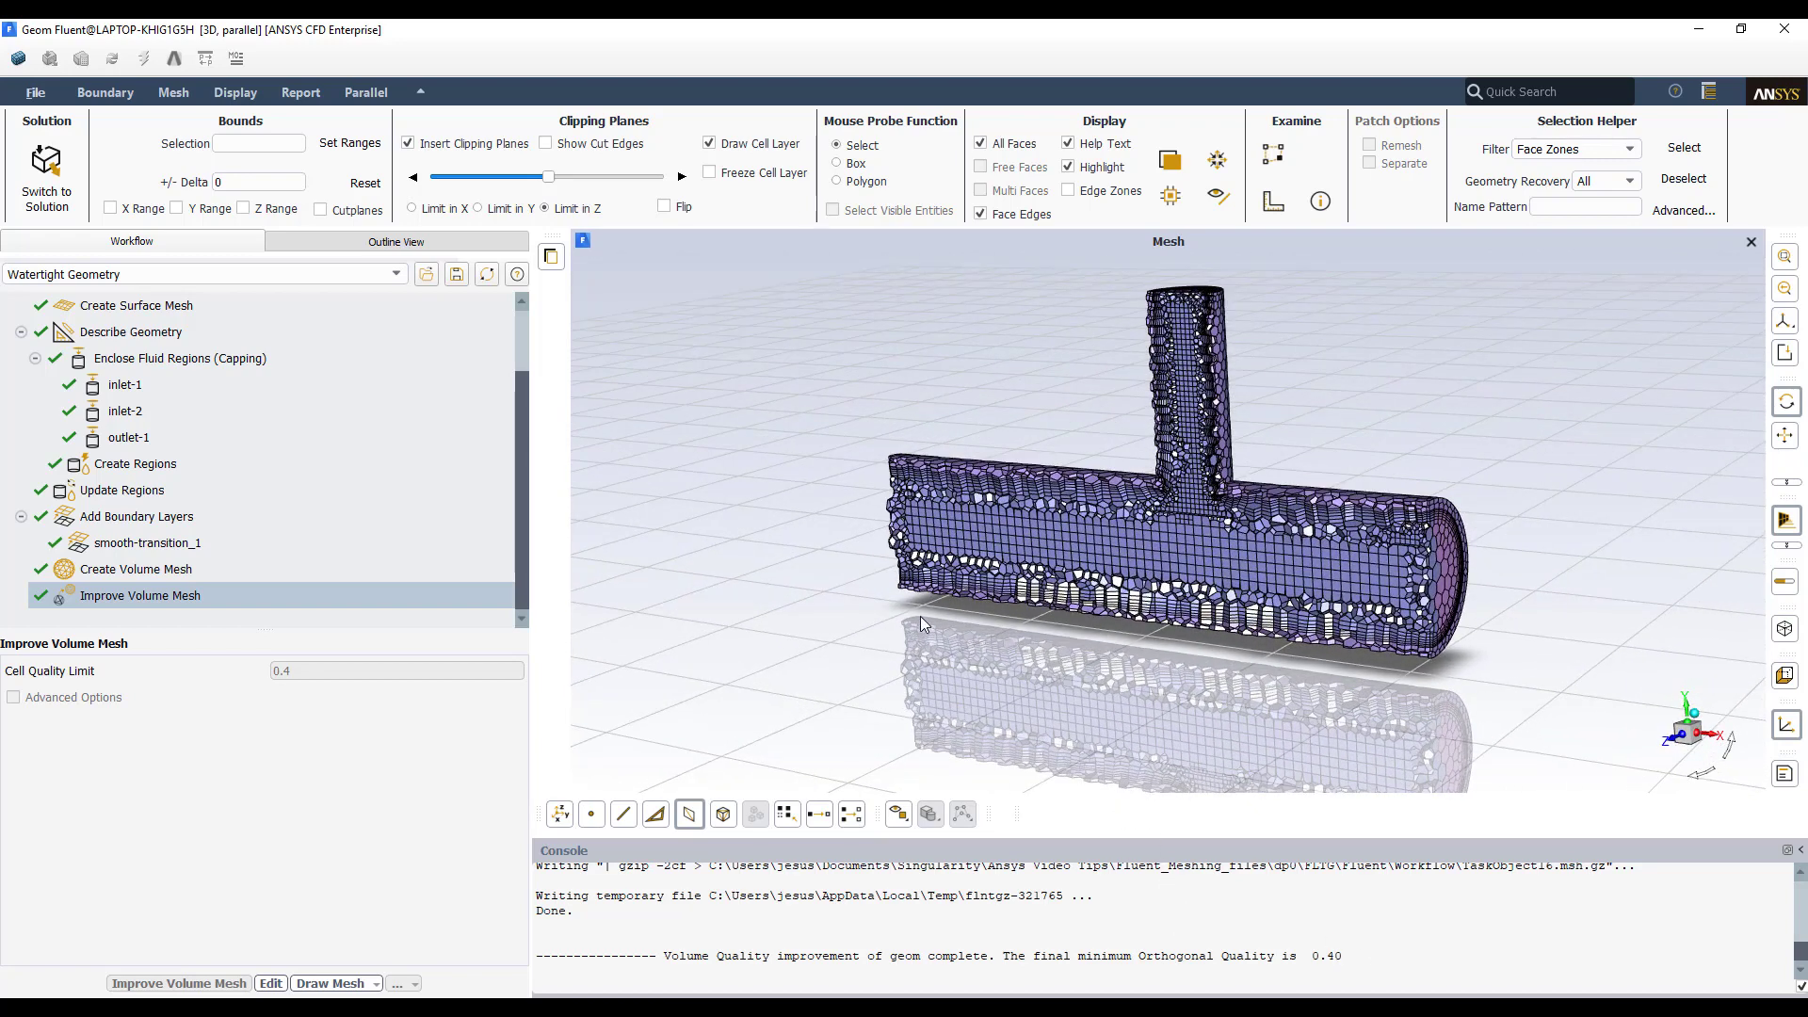
pyautogui.moveTo(919, 615); pyautogui.dragTo(958, 637)
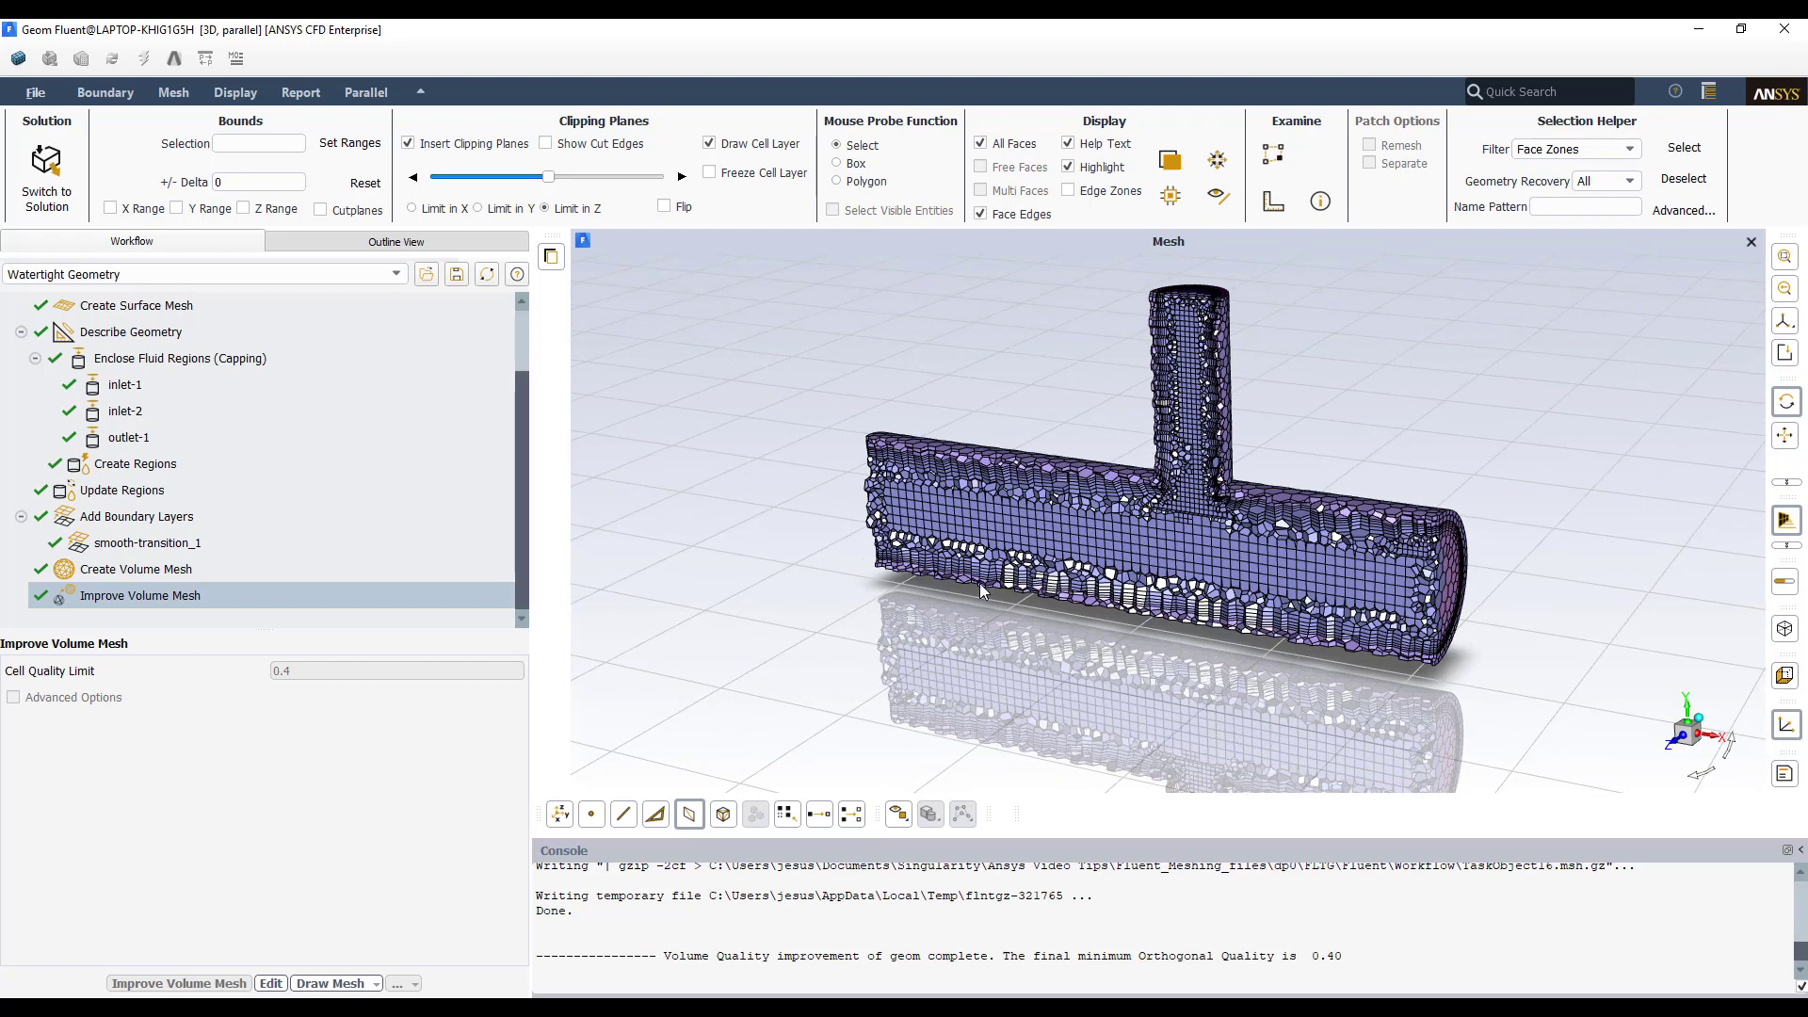
pyautogui.scroll(8, 1404, 544)
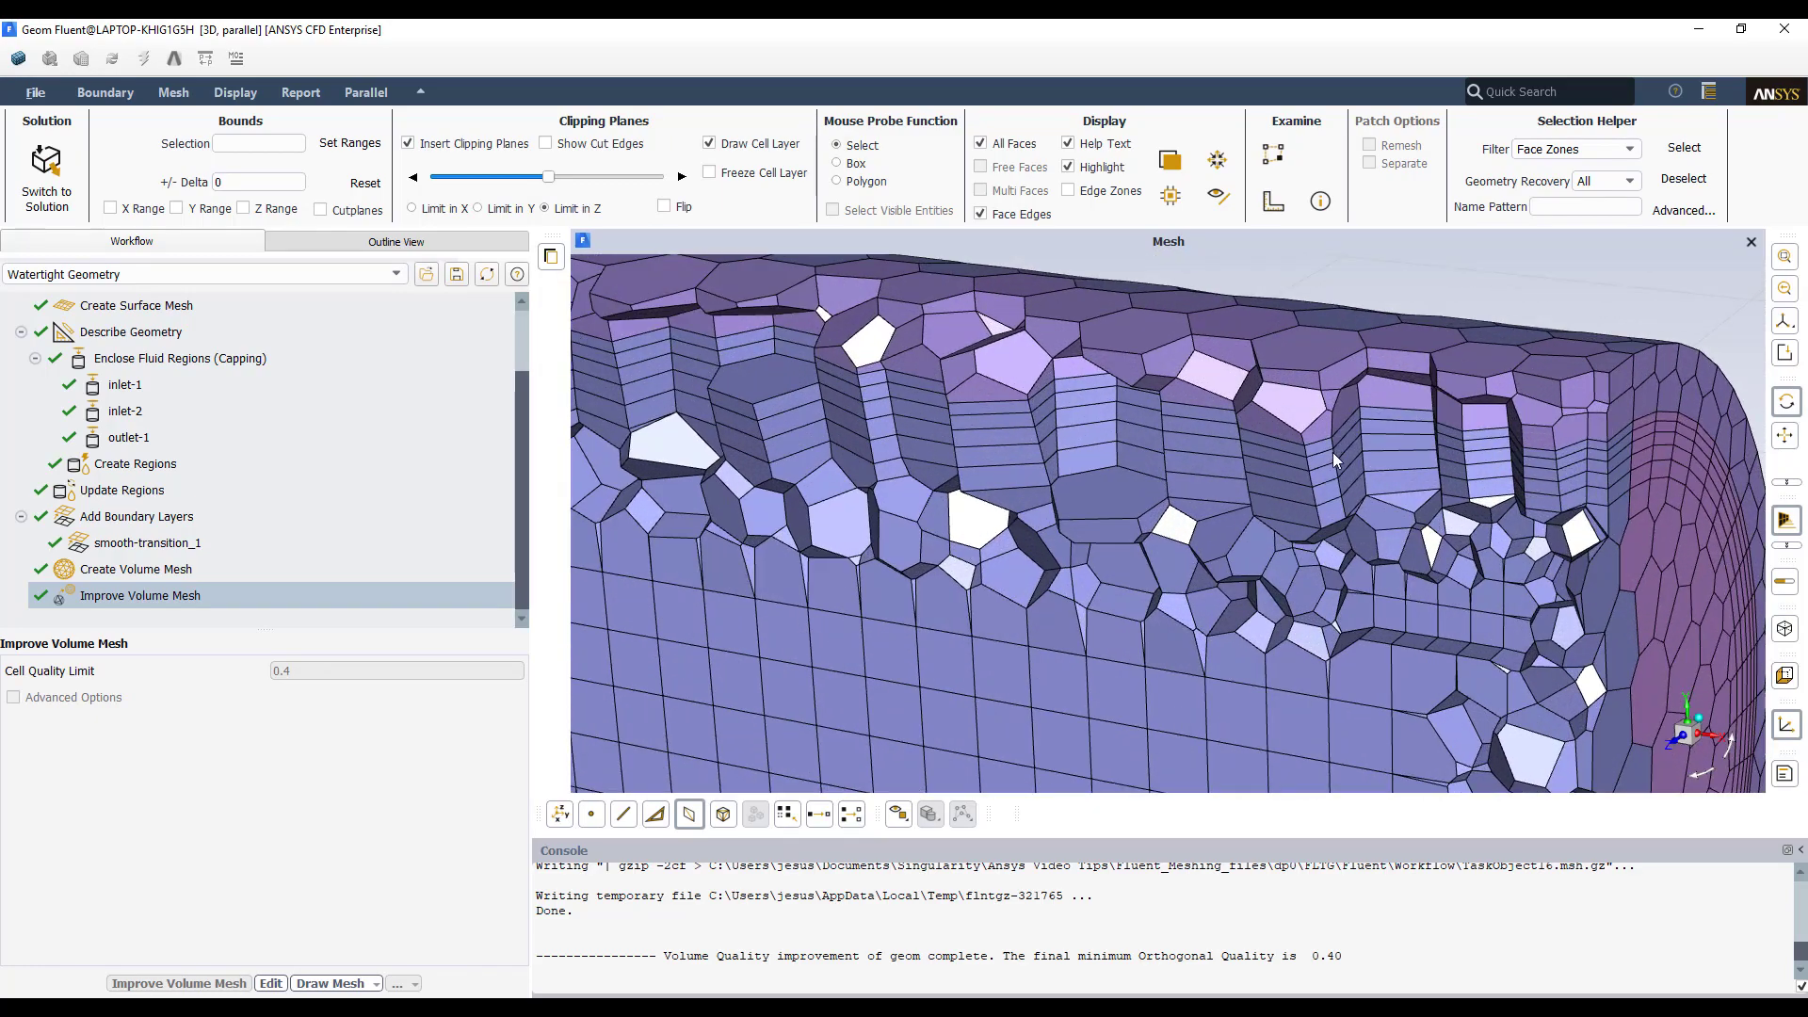
pyautogui.scroll(-8, 1331, 511)
pyautogui.moveTo(1490, 585); pyautogui.dragTo(1461, 448)
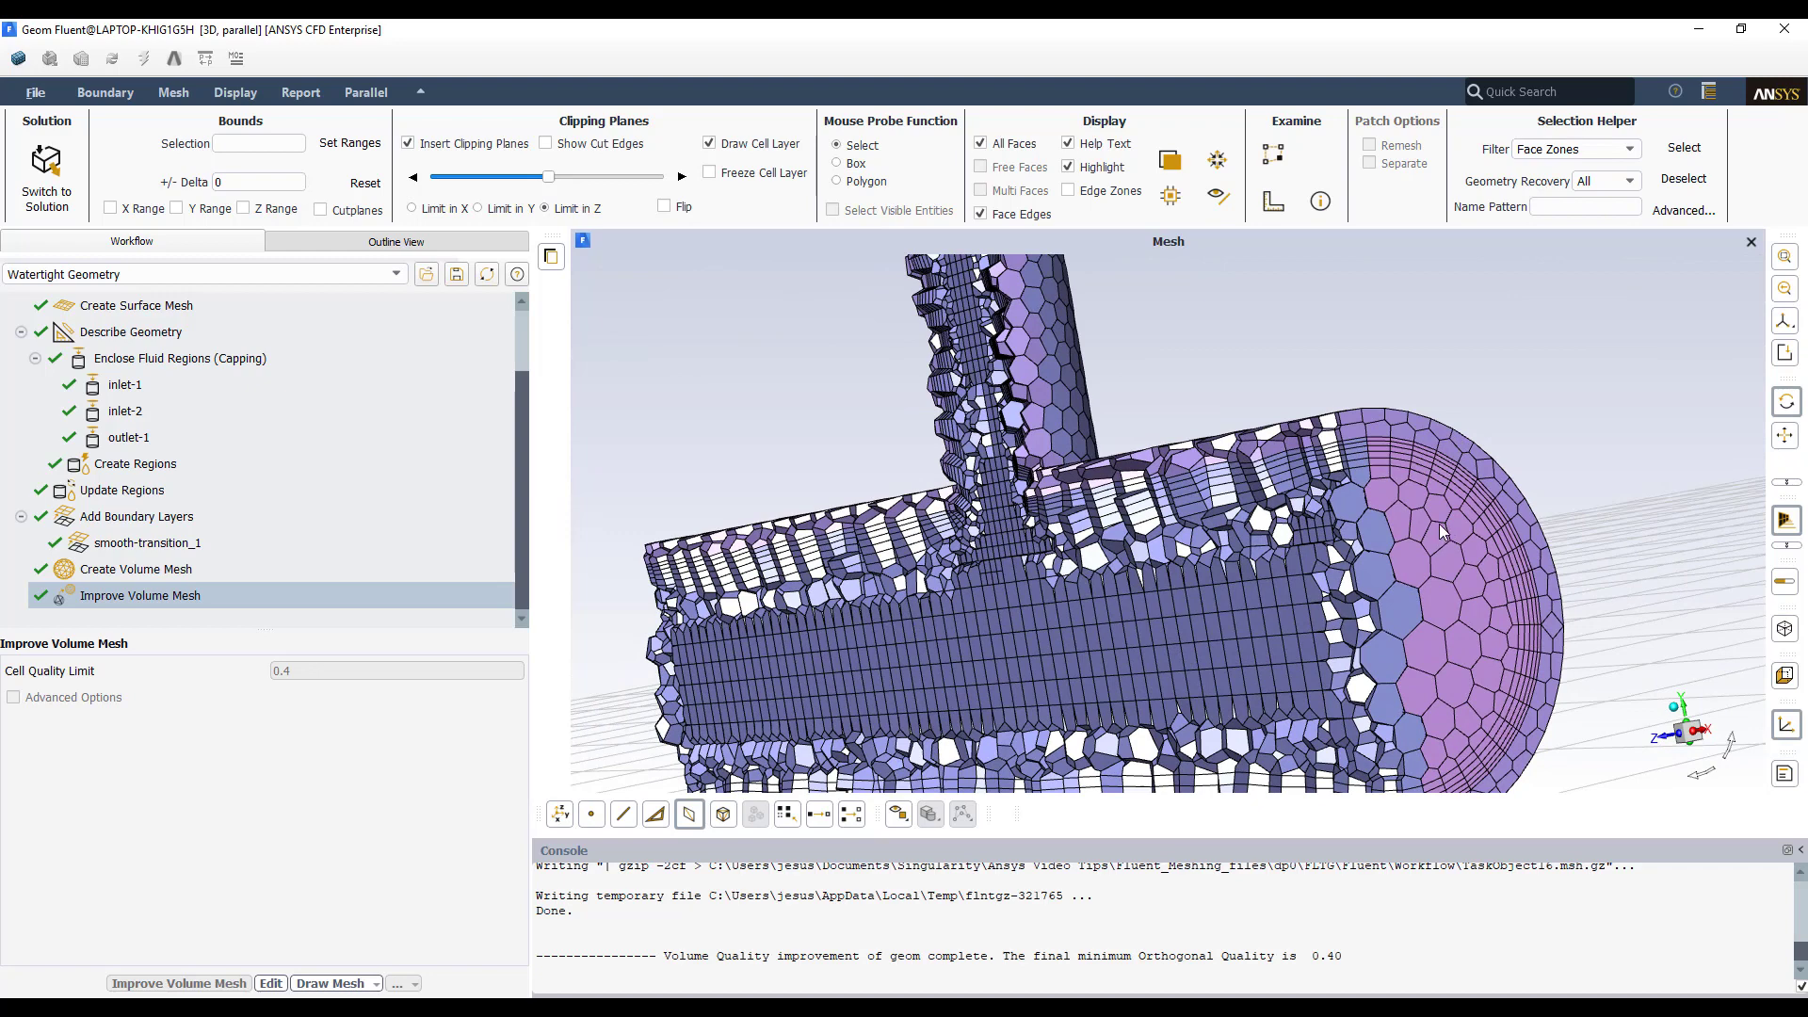
pyautogui.scroll(-3, 1441, 535)
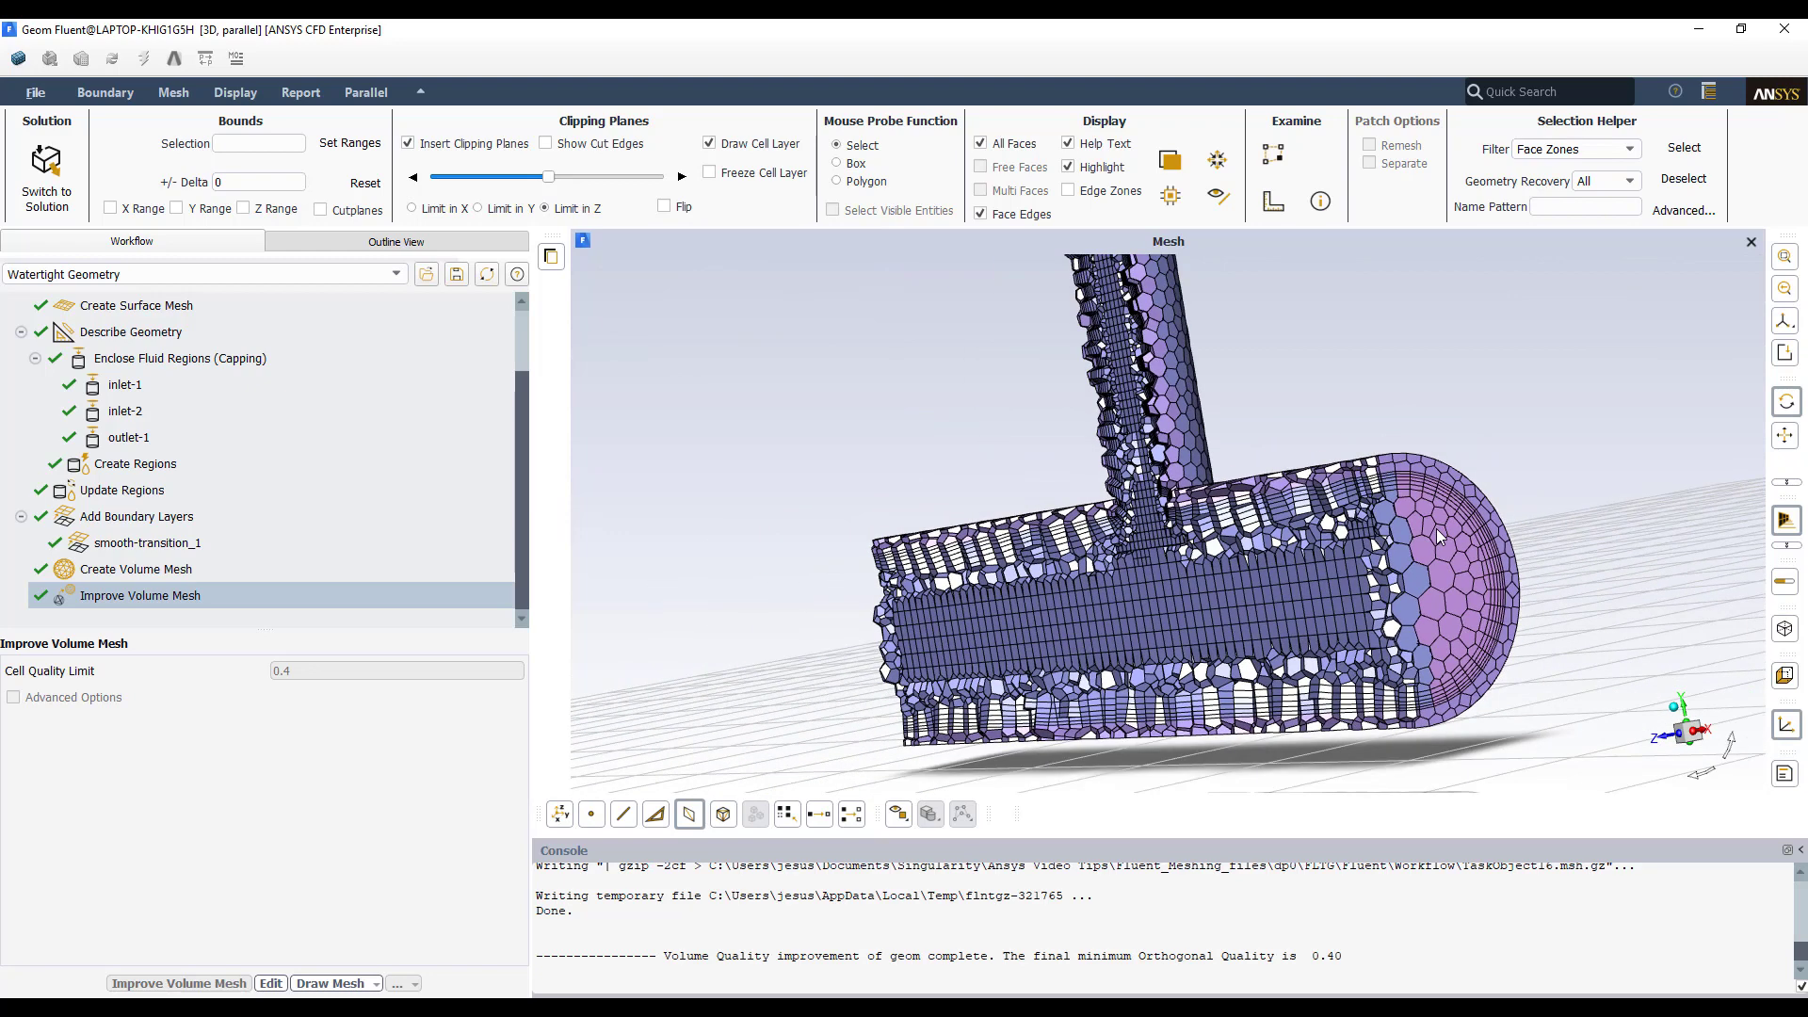
pyautogui.scroll(-2, 932, 525)
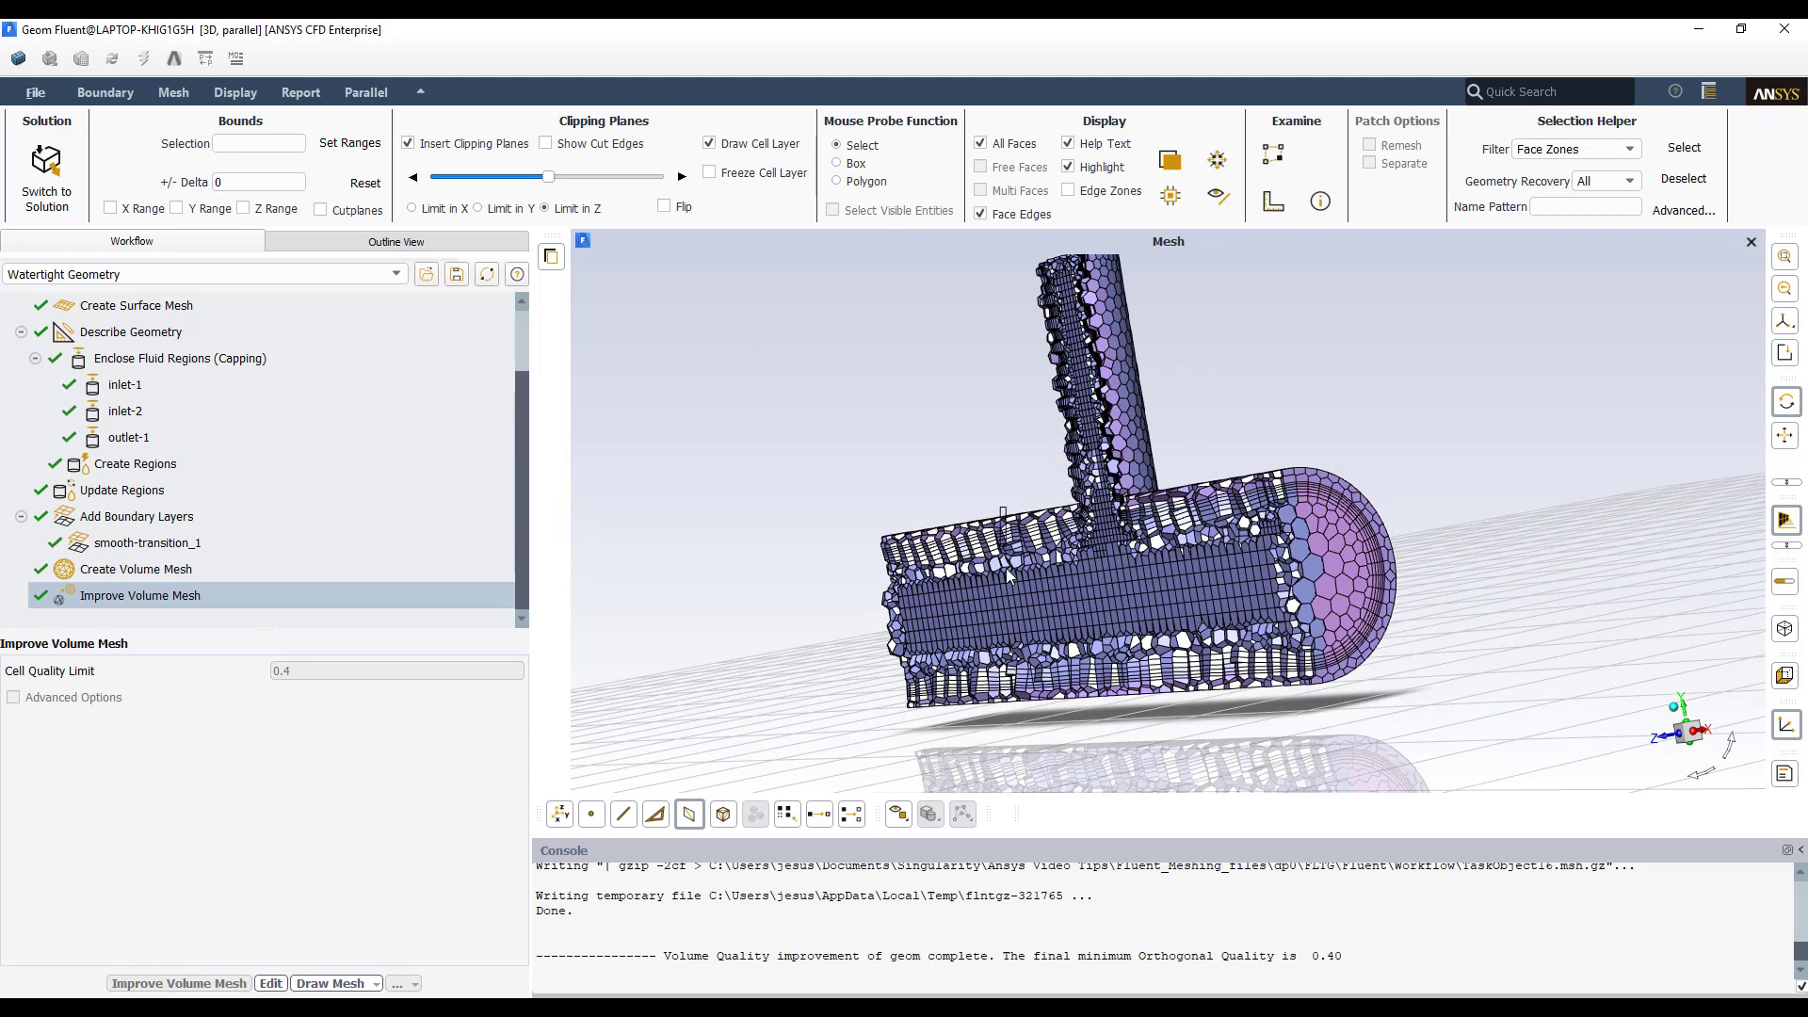
pyautogui.moveTo(997, 499); pyautogui.dragTo(669, 443)
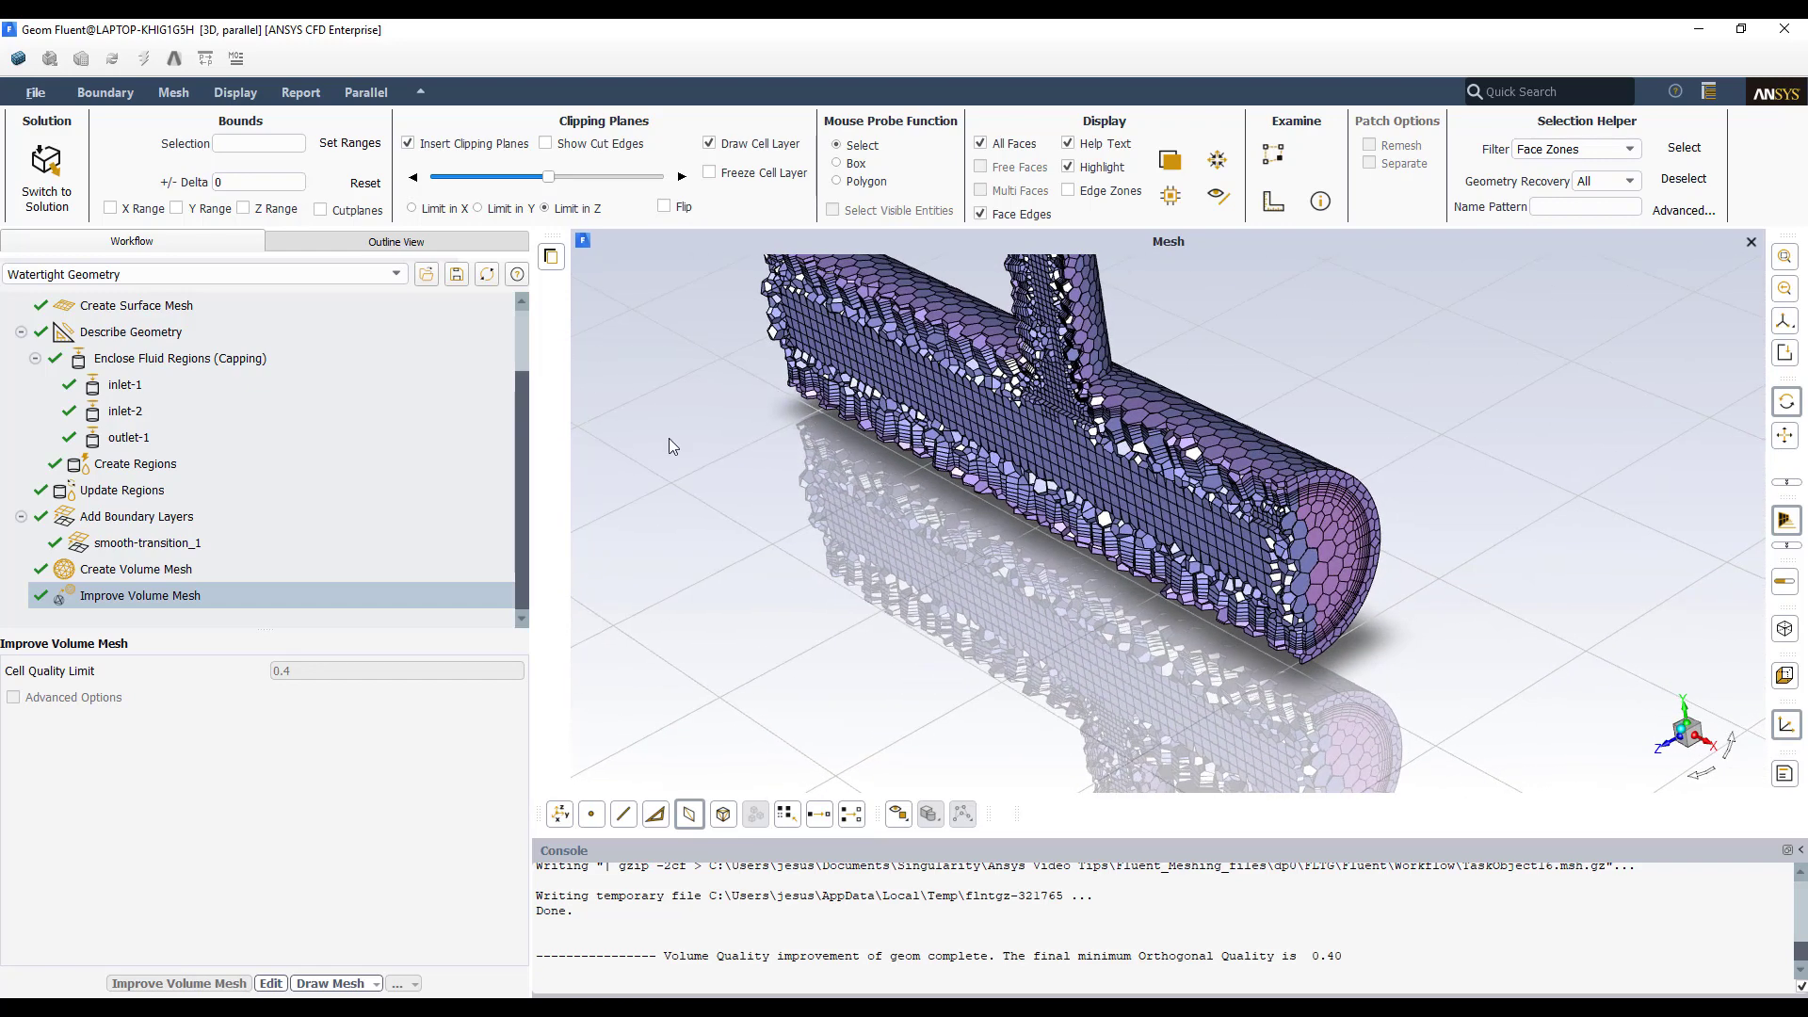
# Step: Switch the completed mesh from meshing to solution mode and inspect the pipe junction's end faces there
pyautogui.click(49, 186)
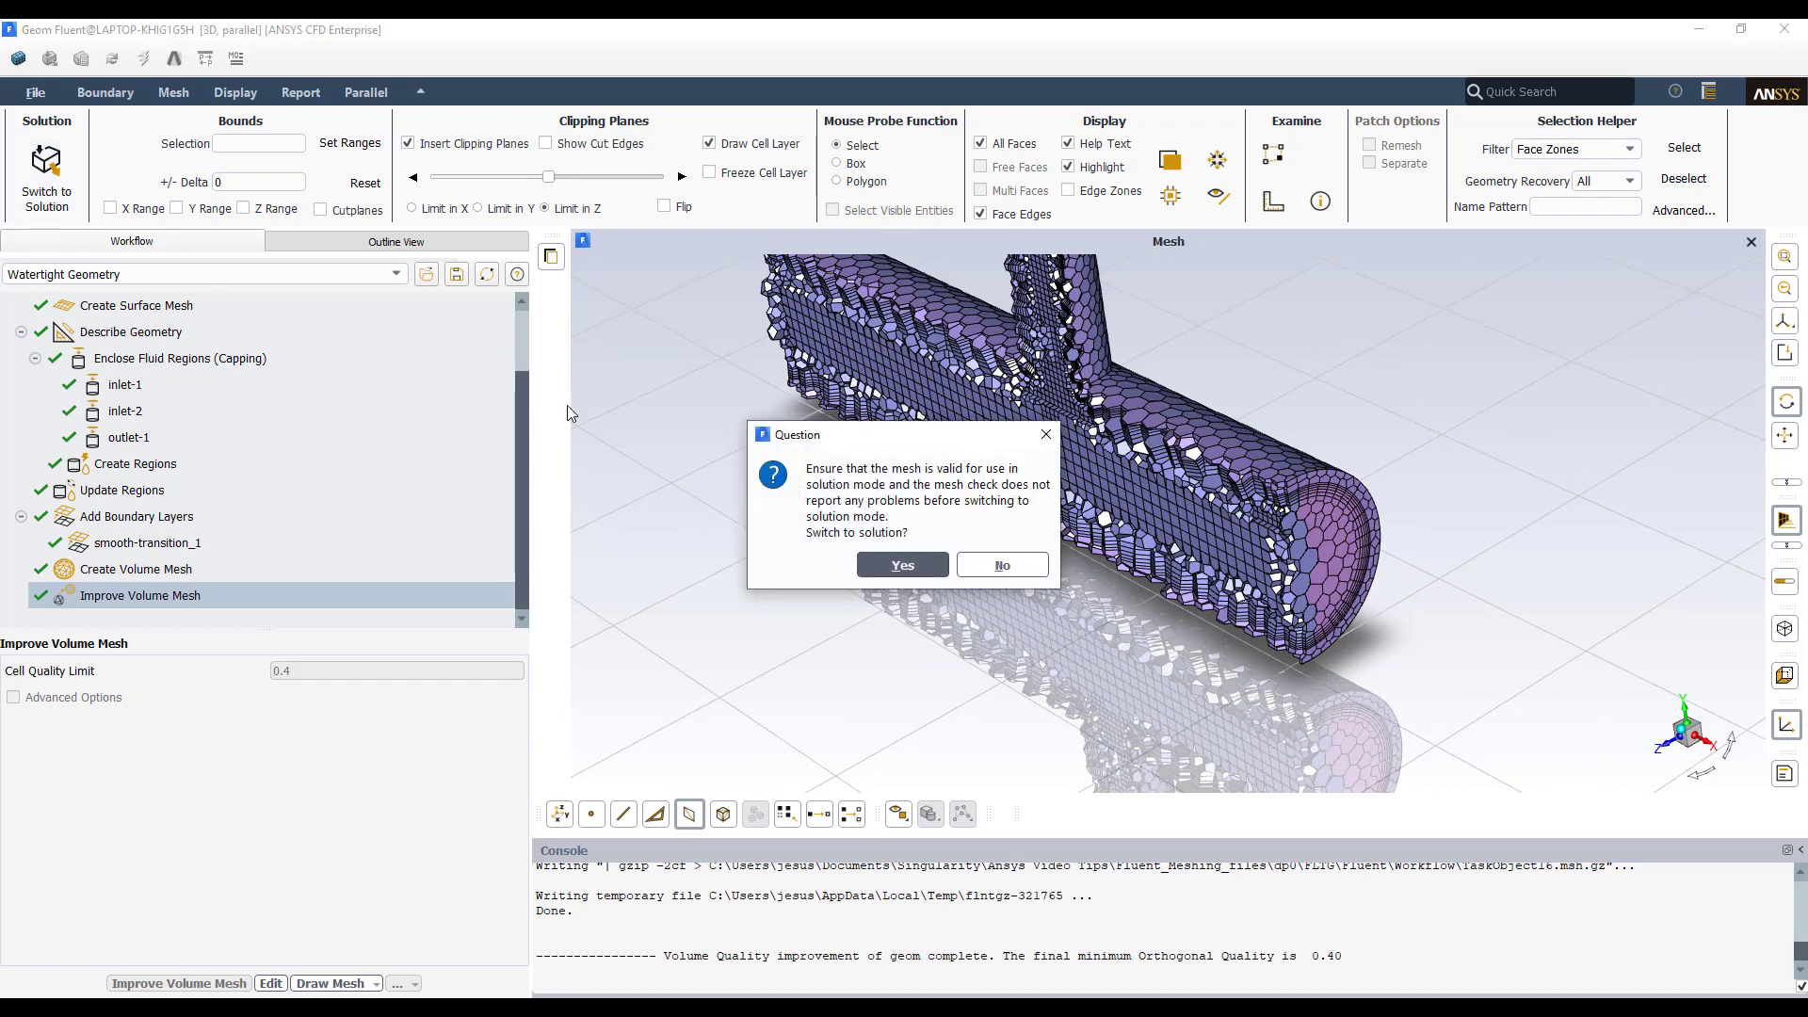
pyautogui.click(902, 565)
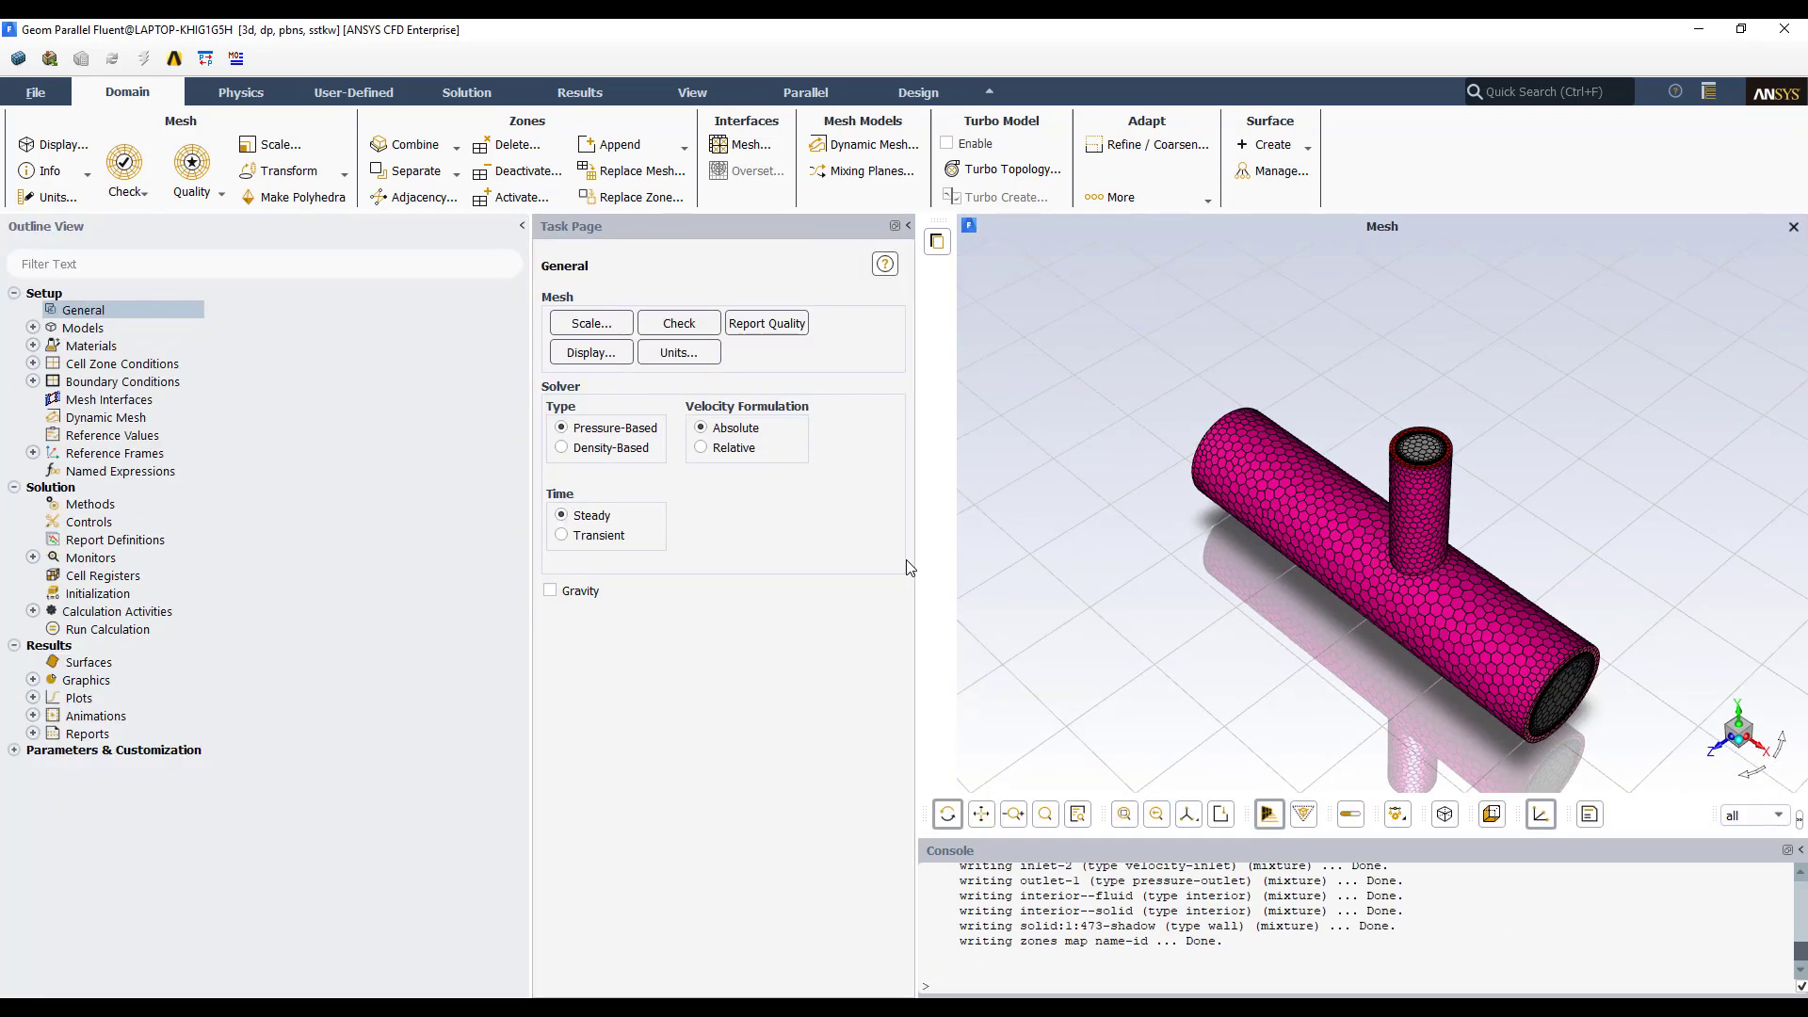
pyautogui.scroll(3, 1583, 581)
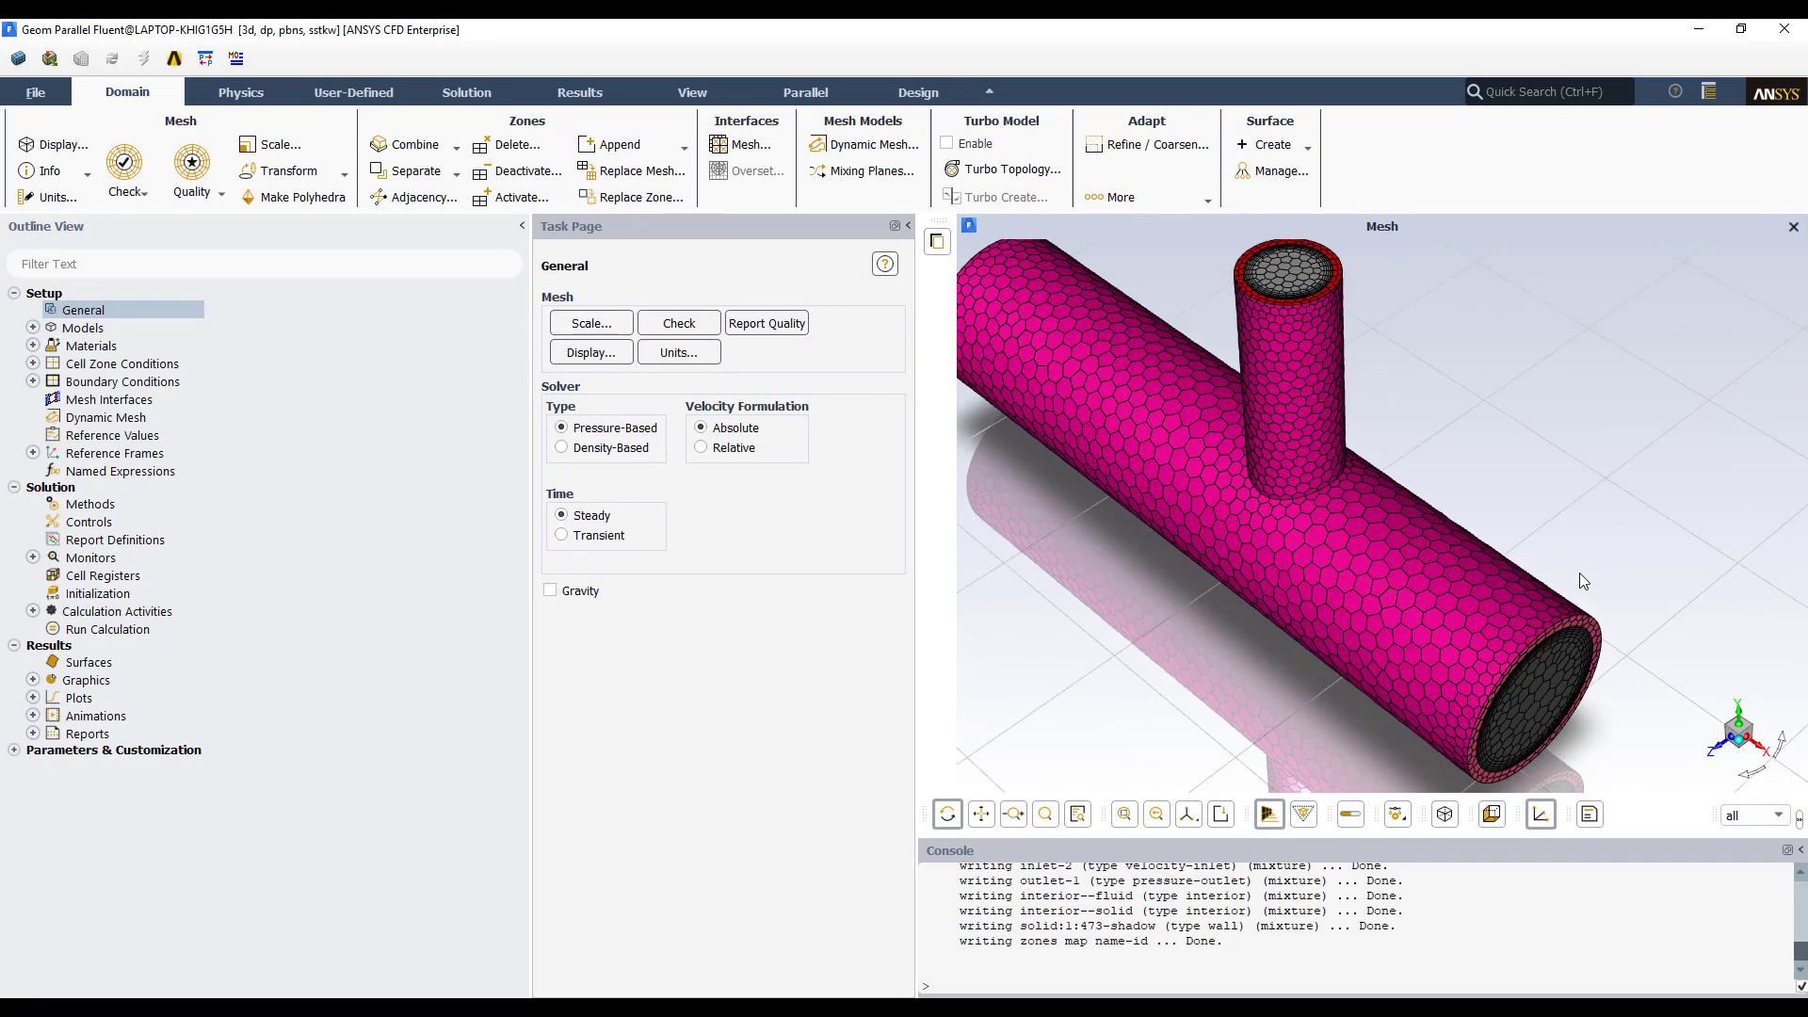
pyautogui.moveTo(1574, 559); pyautogui.dragTo(1352, 503)
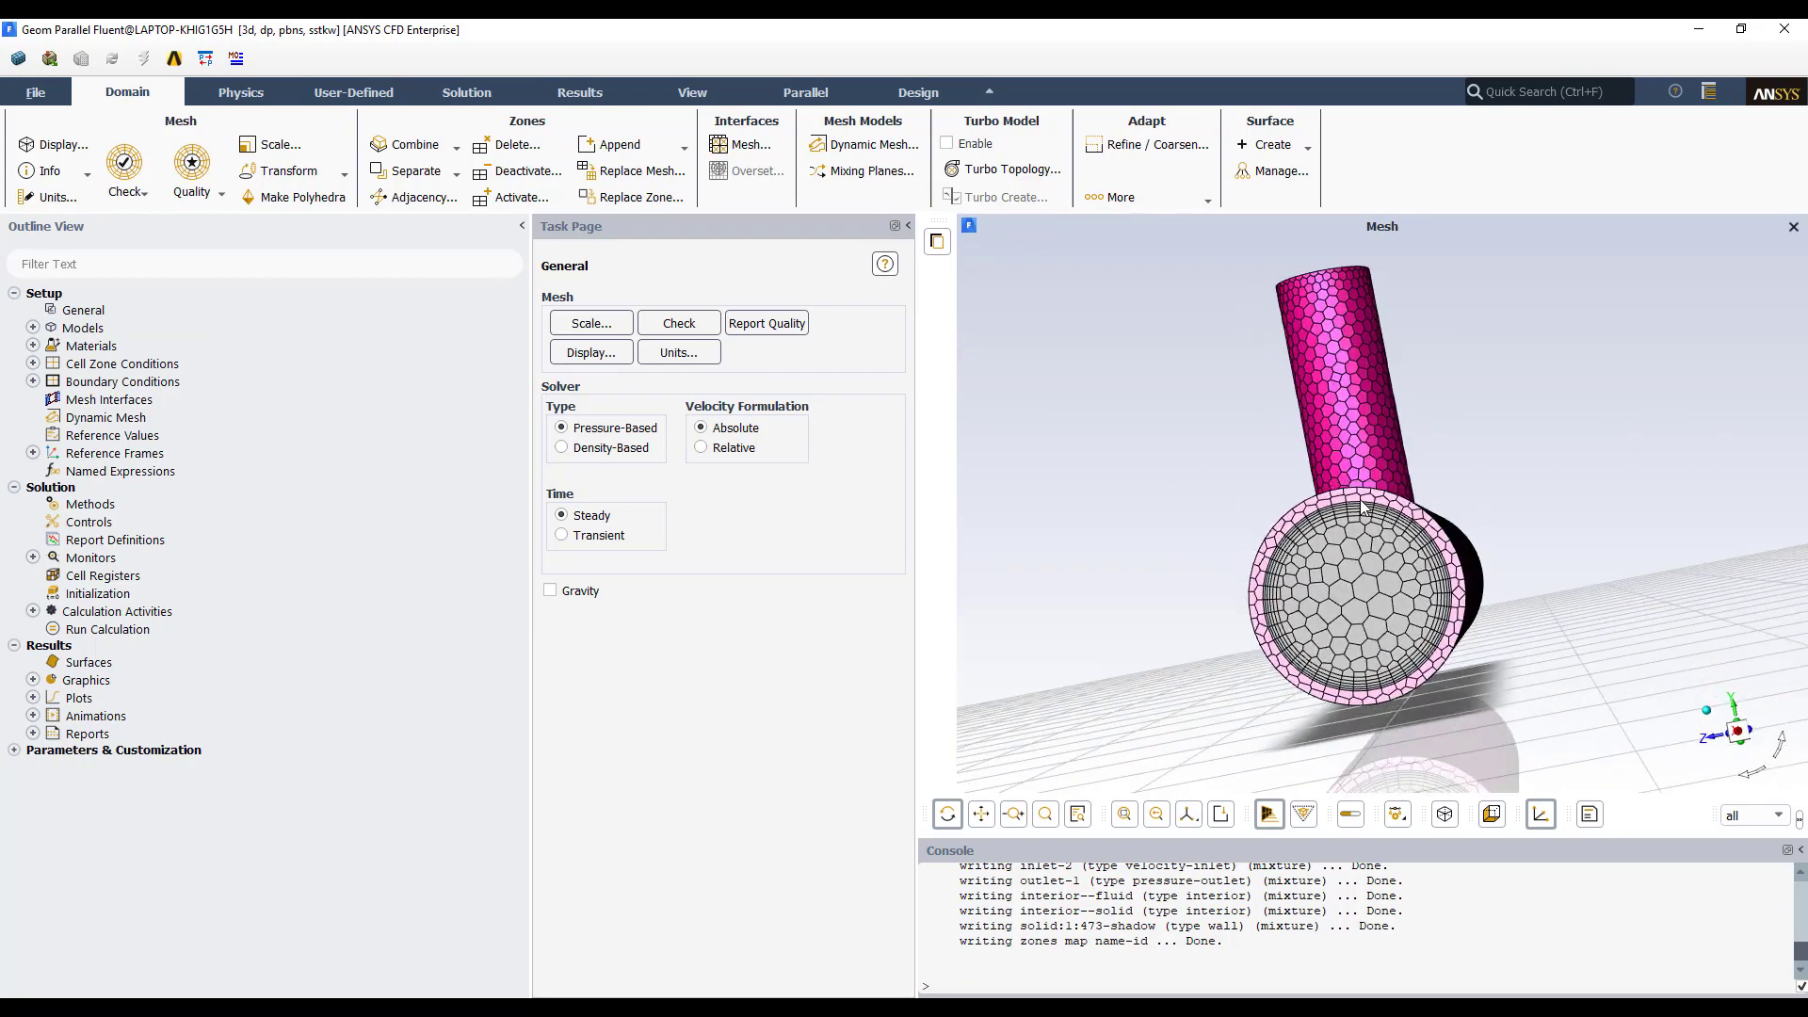
pyautogui.hotkey('ctrl', 'i')
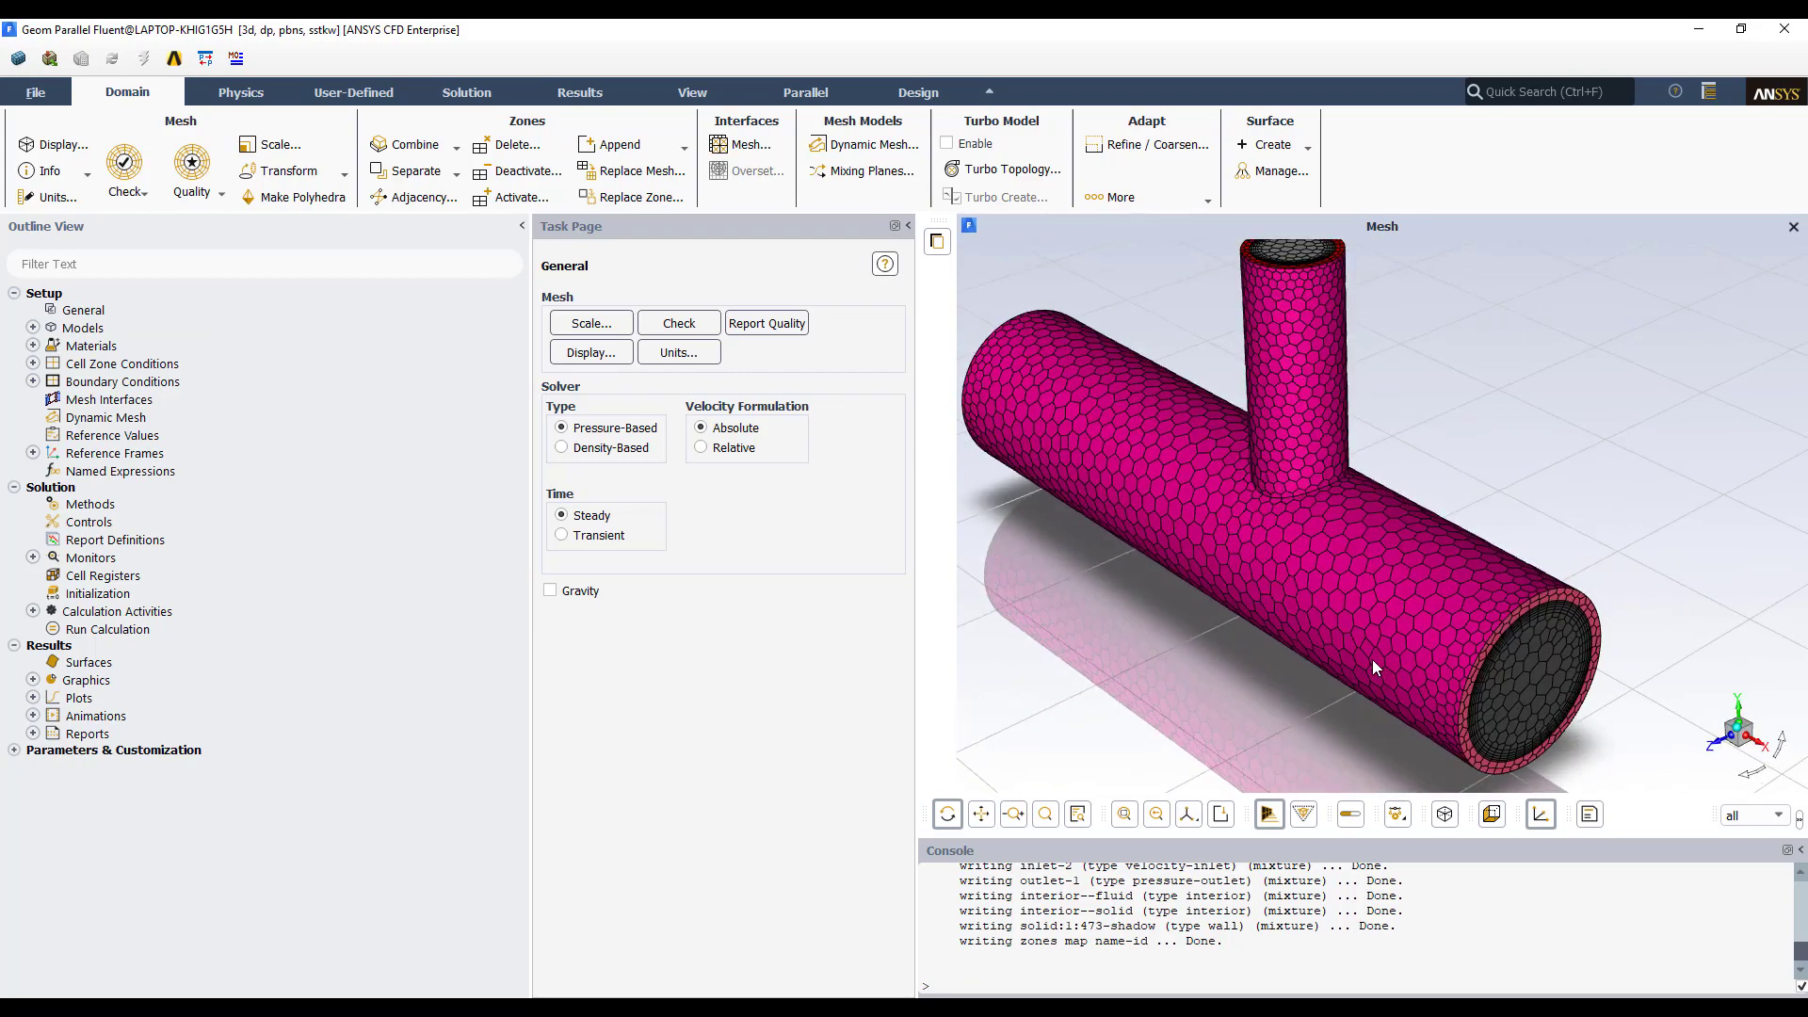
# Step: Perform a mesh check on the transferred mesh in solution mode
pyautogui.click(129, 189)
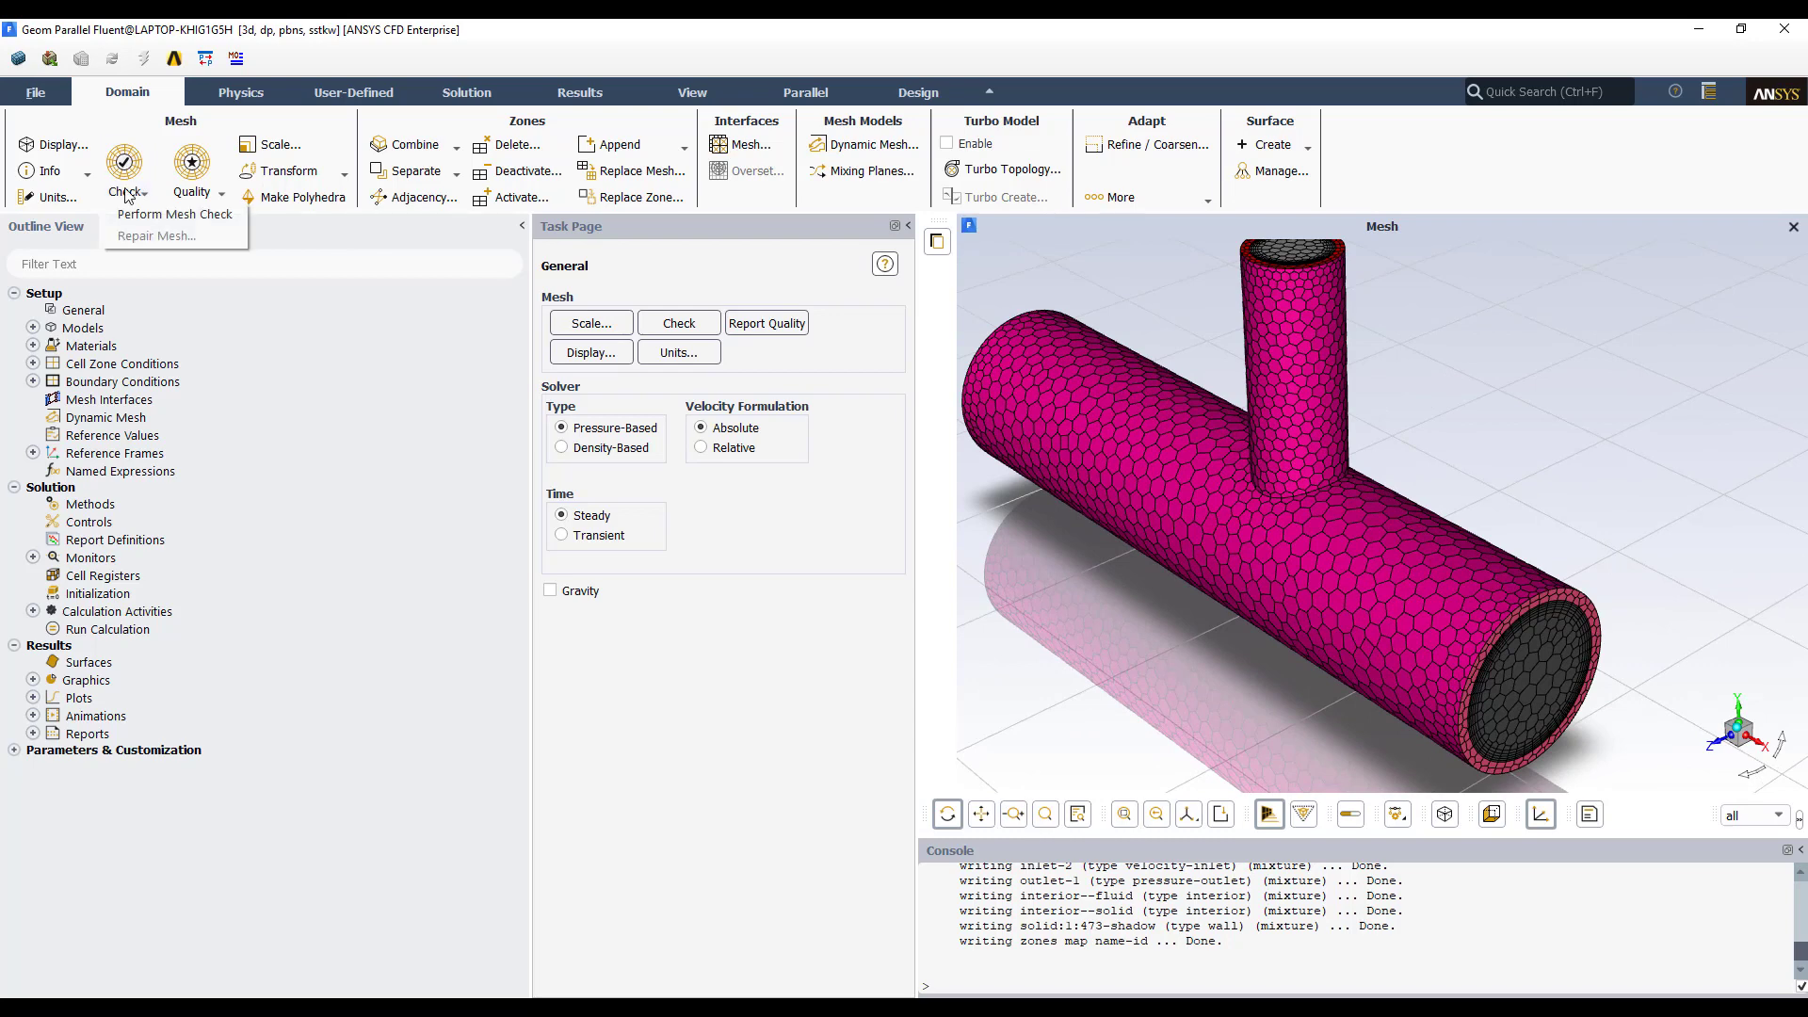
pyautogui.click(140, 215)
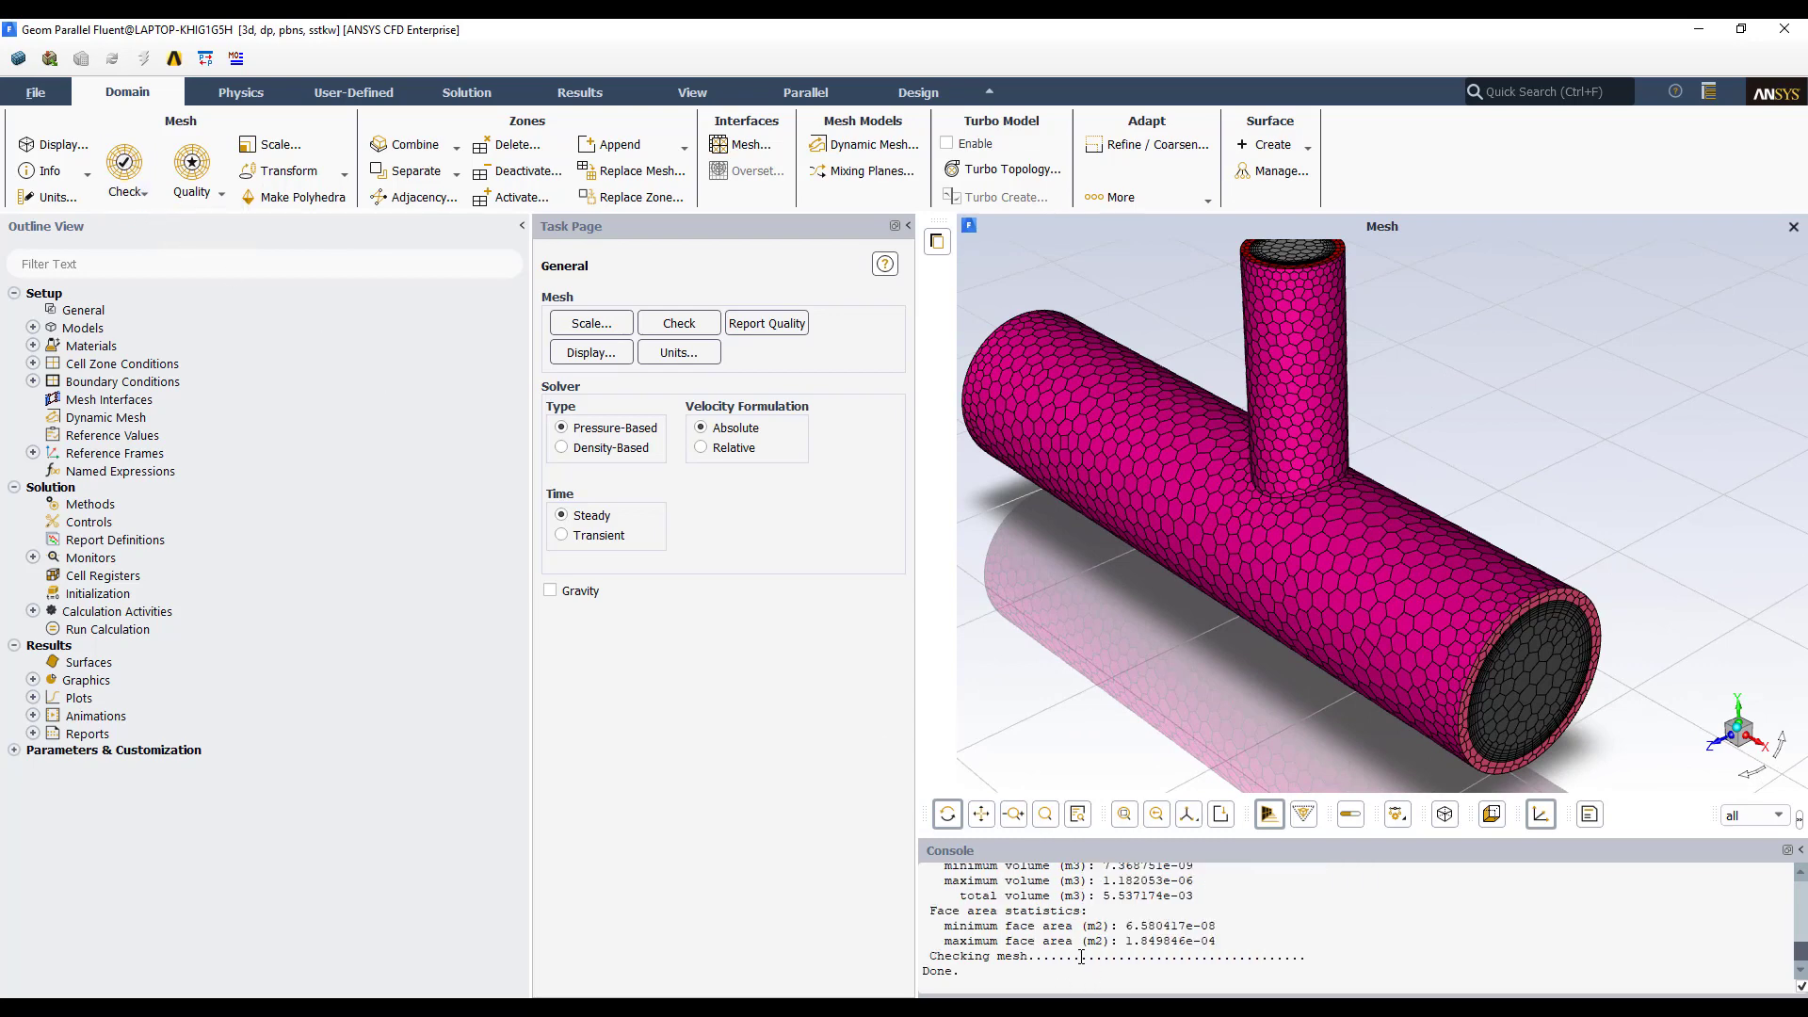
pyautogui.scroll(-3, 1163, 652)
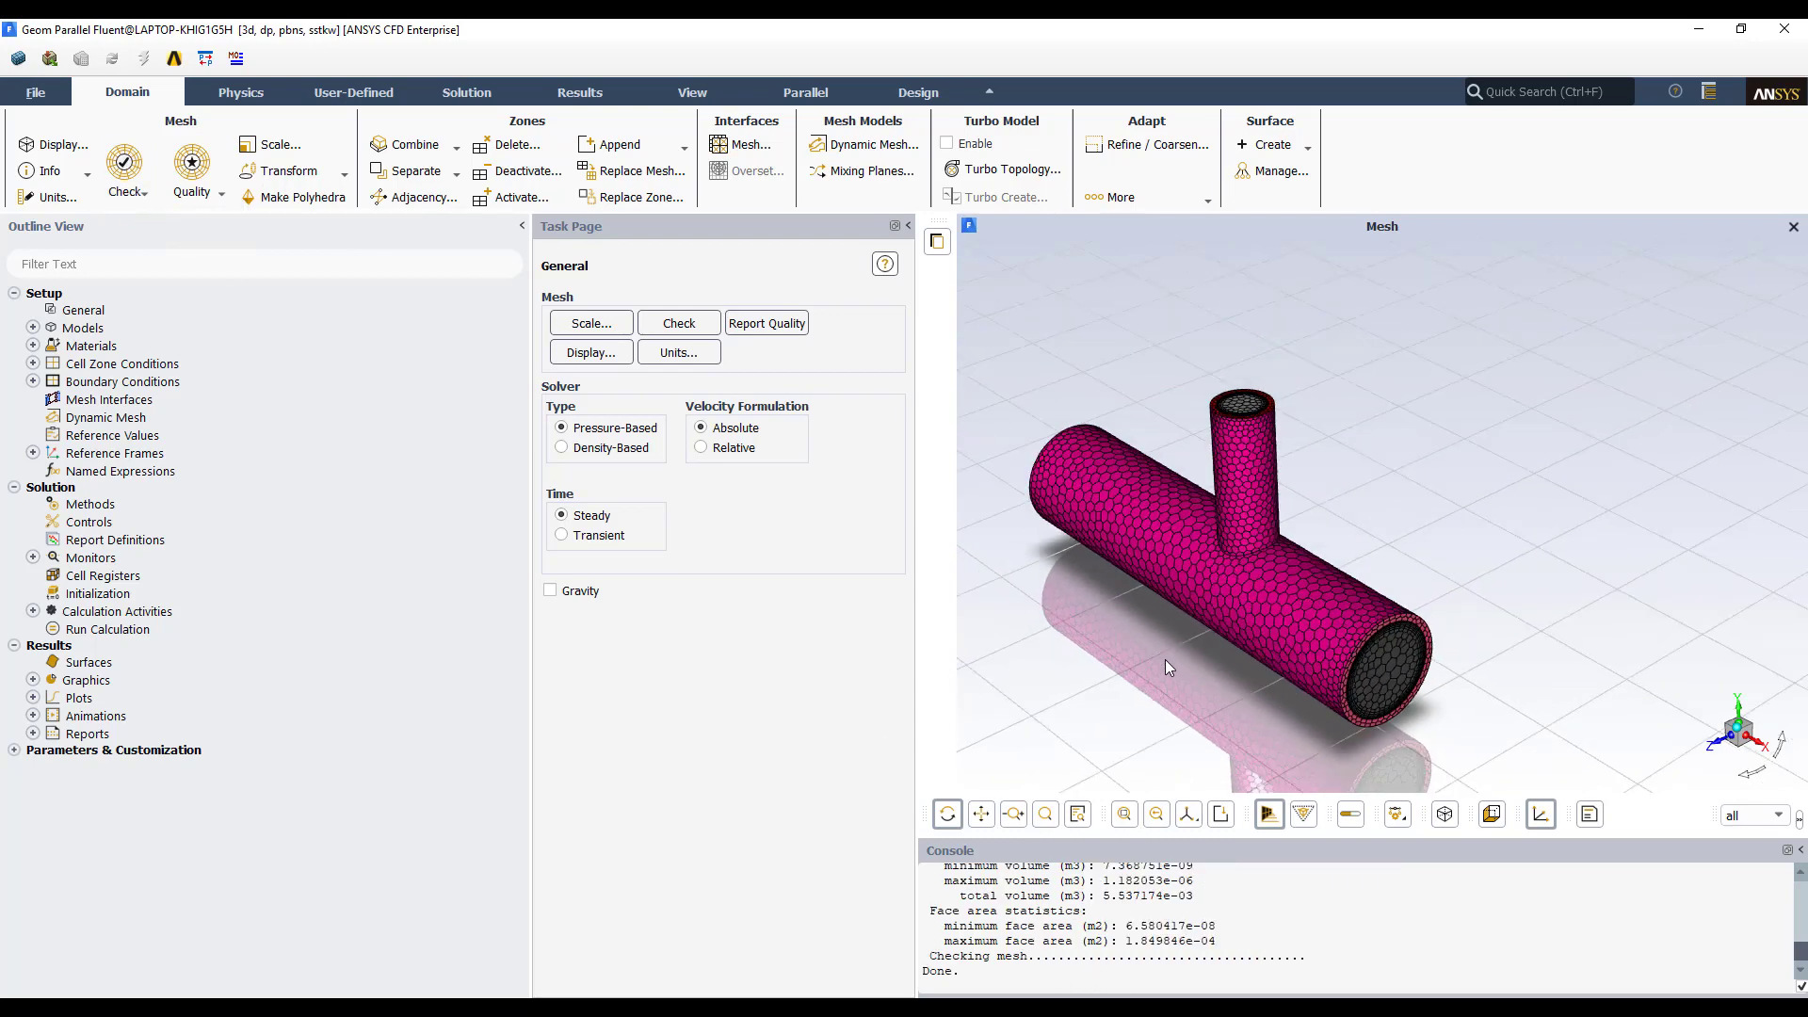